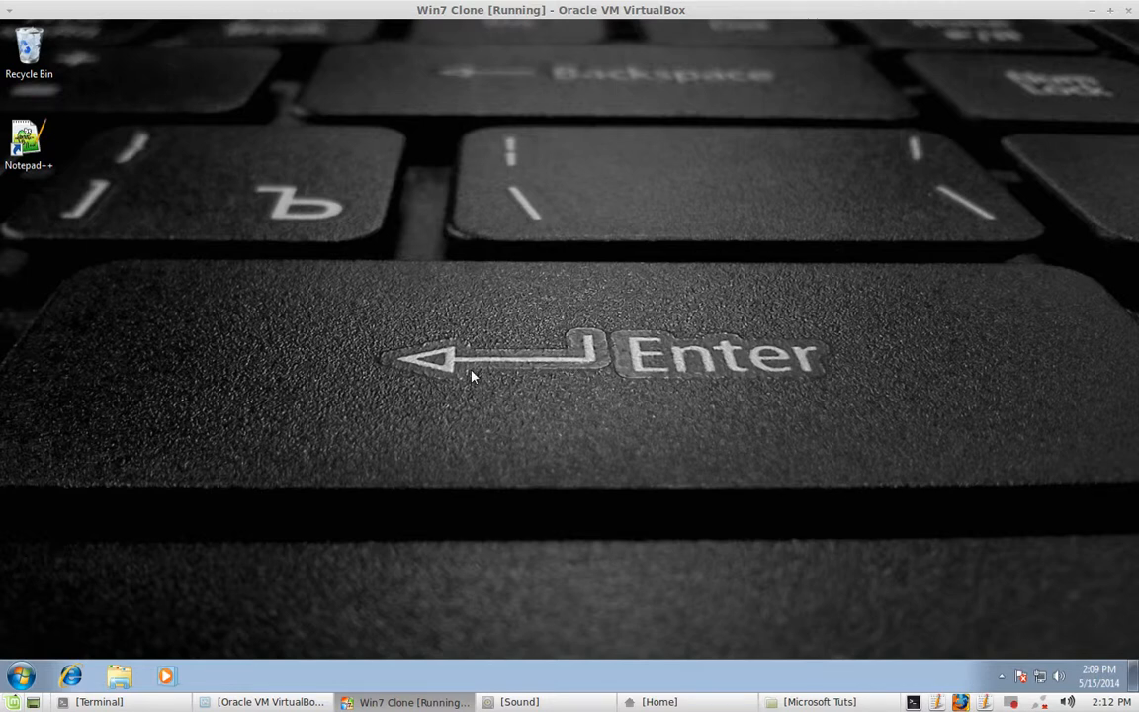
- Launch Microsoft Excel 2010 from the Start menu's Microsoft Office program folder
left_click(22, 677)
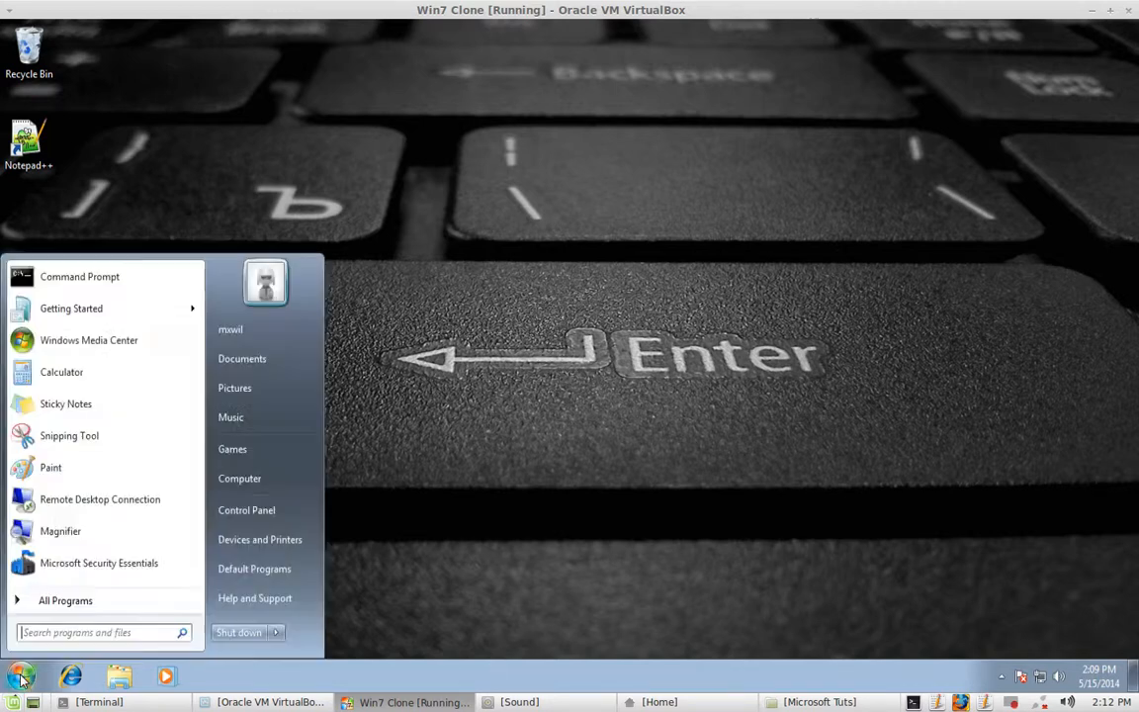
left_click(85, 610)
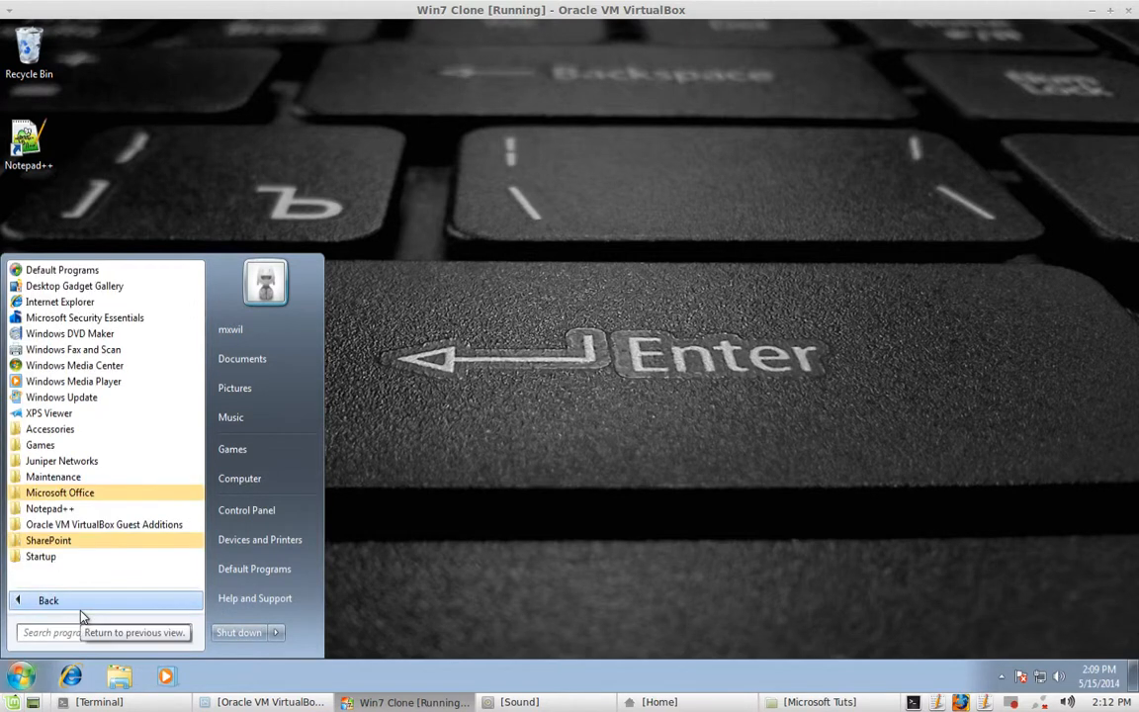
left_click(97, 495)
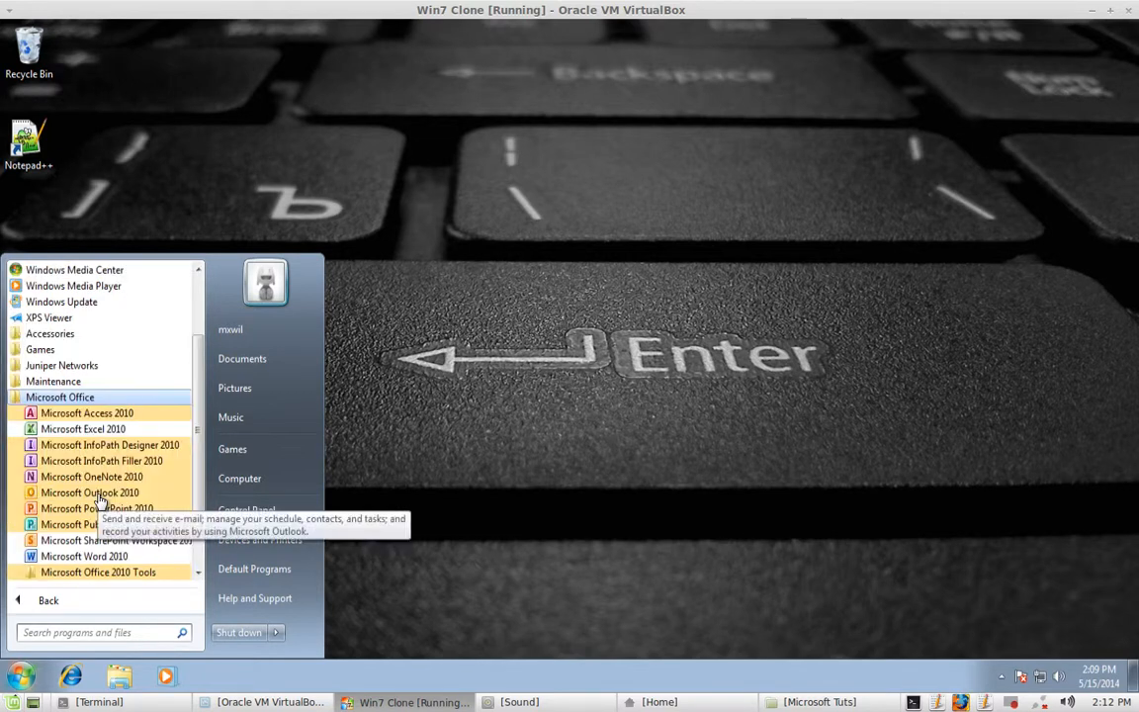
left_click(87, 431)
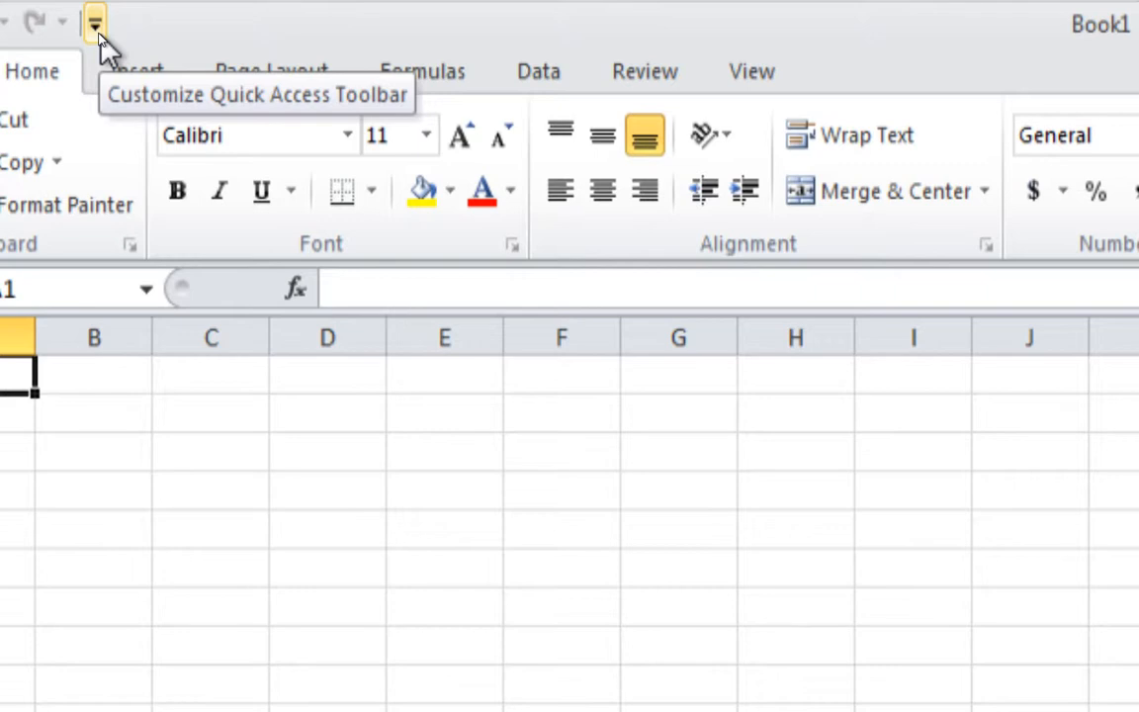
- Add the Spelling command to the Quick Access Toolbar
left_click(97, 30)
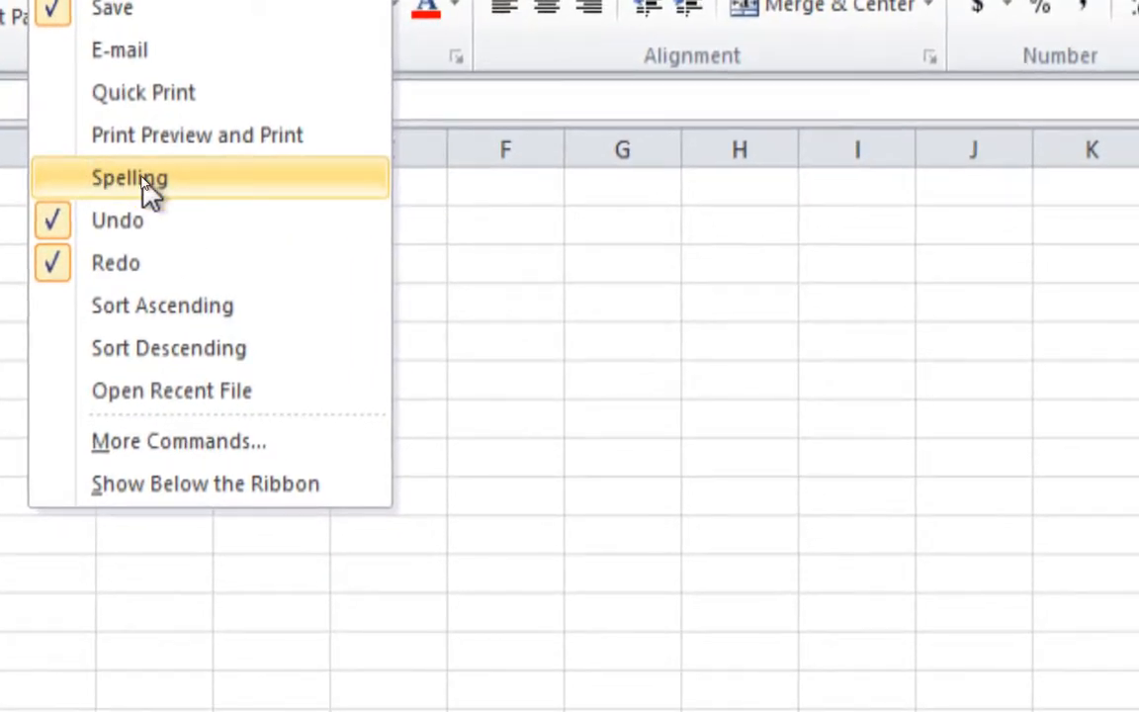
left_click(130, 178)
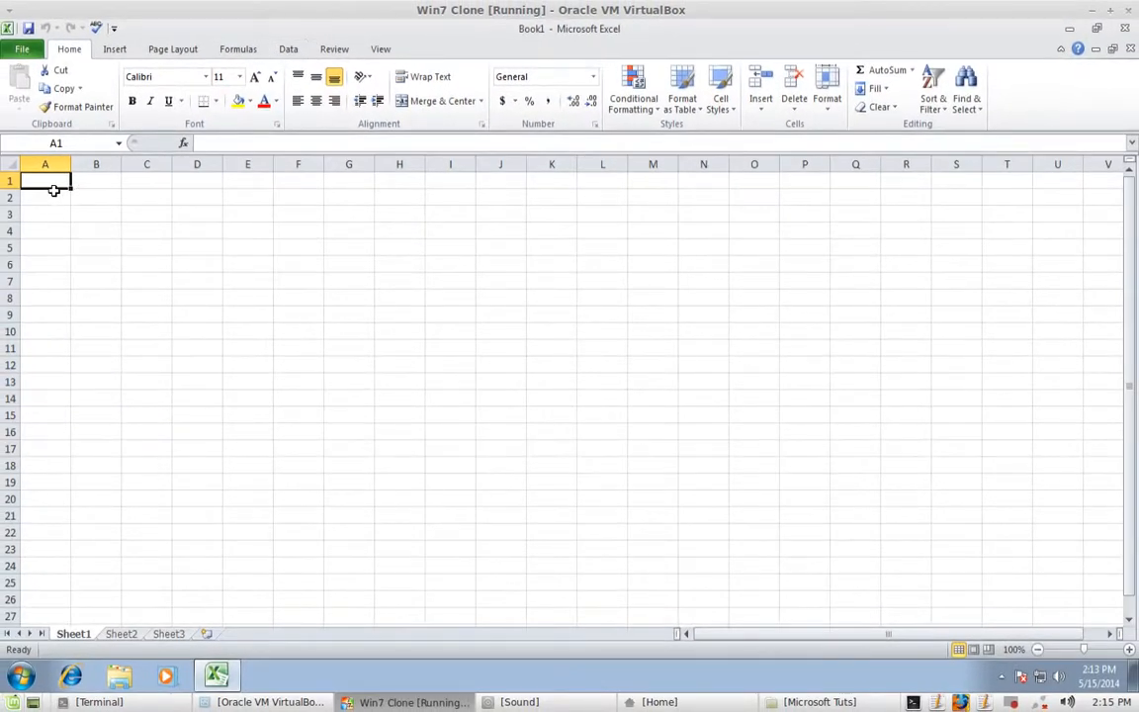
- Enter the misspelled text 'Excel sheeet' in cell A3
key("Down")
key("Down")
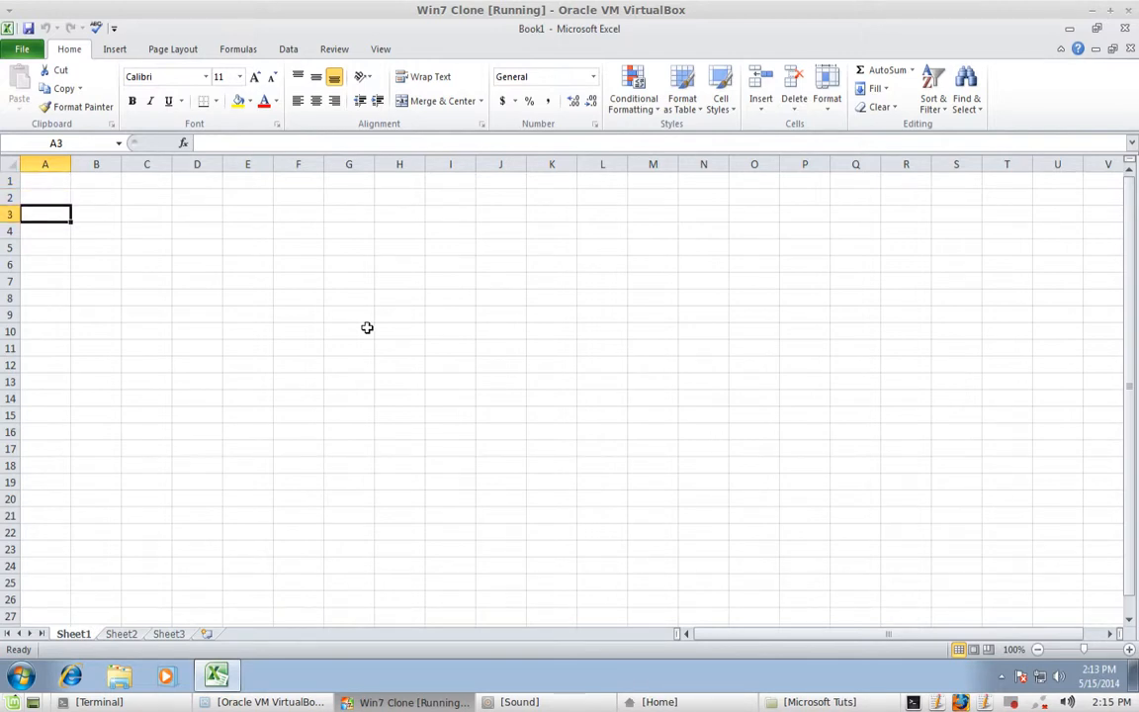
type("E")
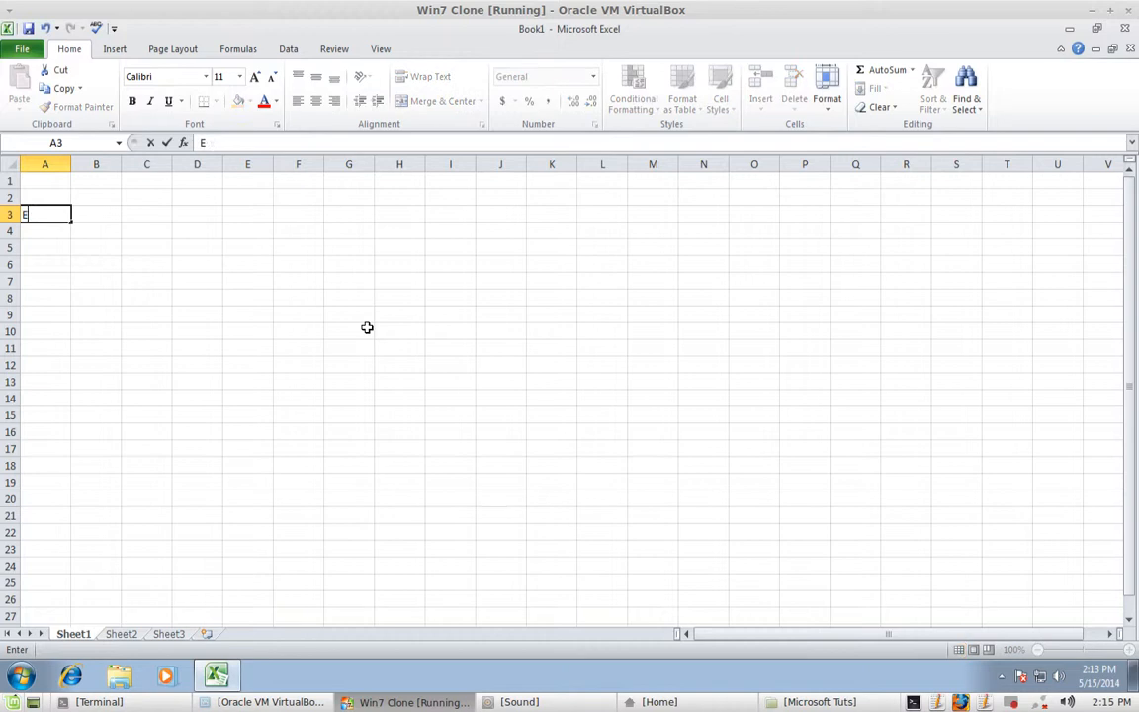
type("wlls")
key("BackSpace")
key("BackSpace")
key("BackSpace")
key("BackSpace")
type("xcel sheeet")
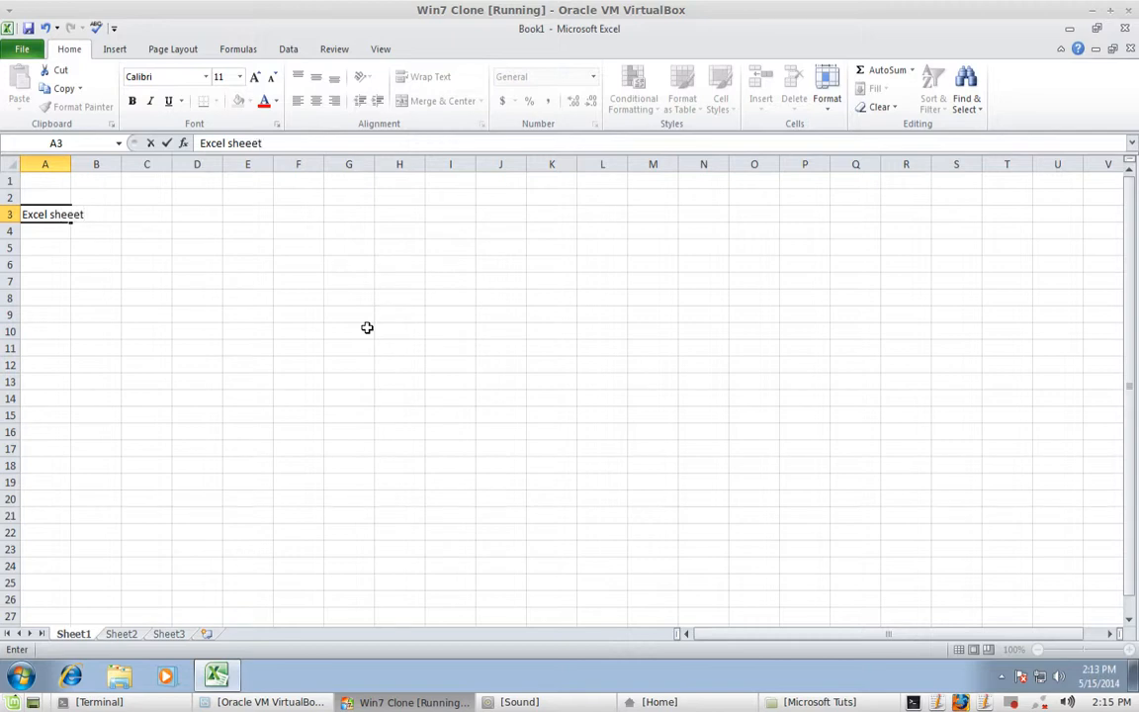
key("Return")
key("Return")
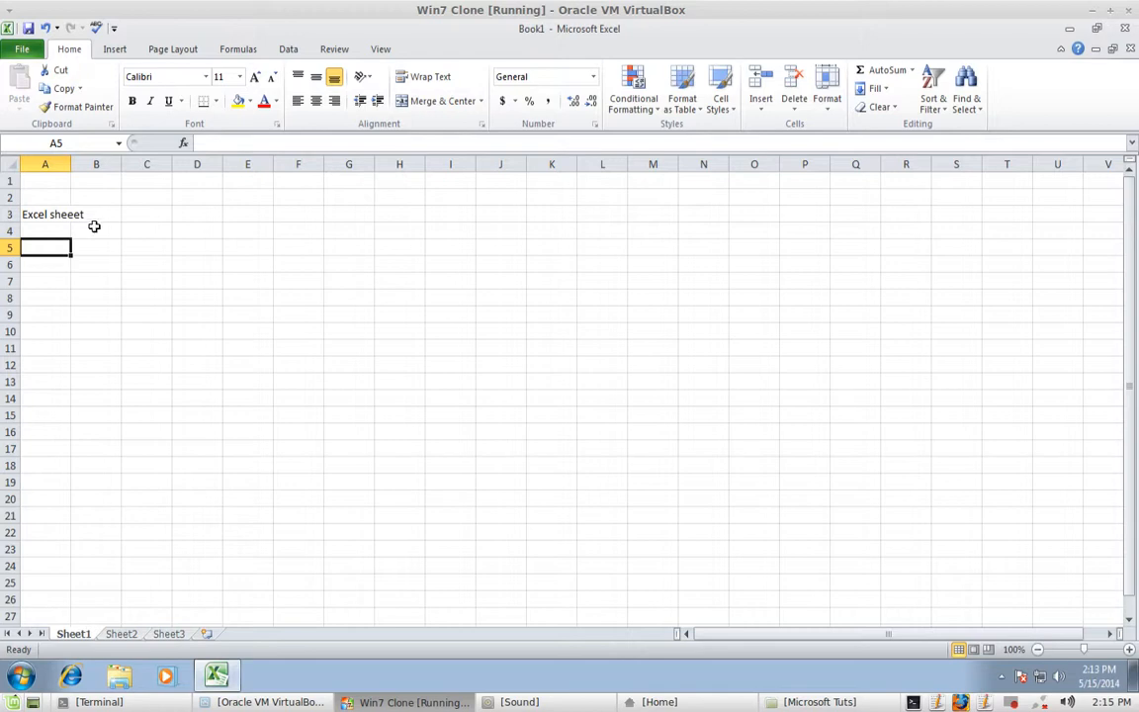
- Widen column A to fit the text, then highlight all of 'Excel sheeet' in A3
left_click(87, 217)
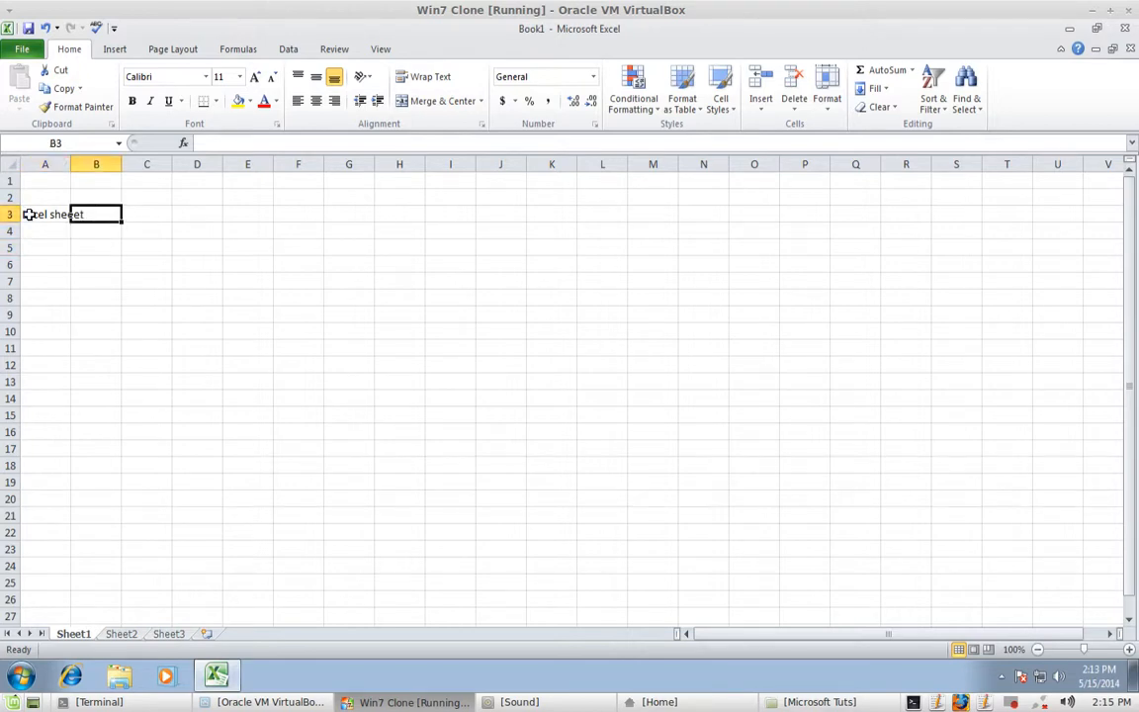
left_click(38, 213)
left_click_drag(73, 165, 127, 168)
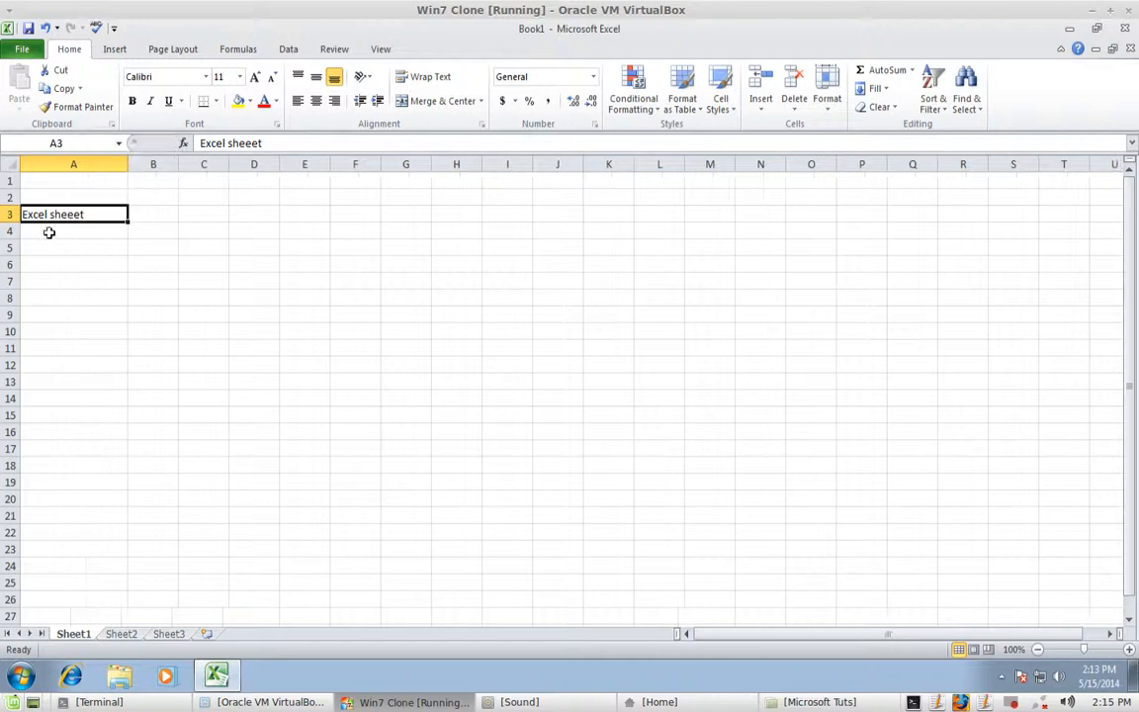
double_click(99, 213)
double_click(103, 214)
double_click(103, 214)
left_click(103, 213)
left_click_drag(103, 214, 31, 207)
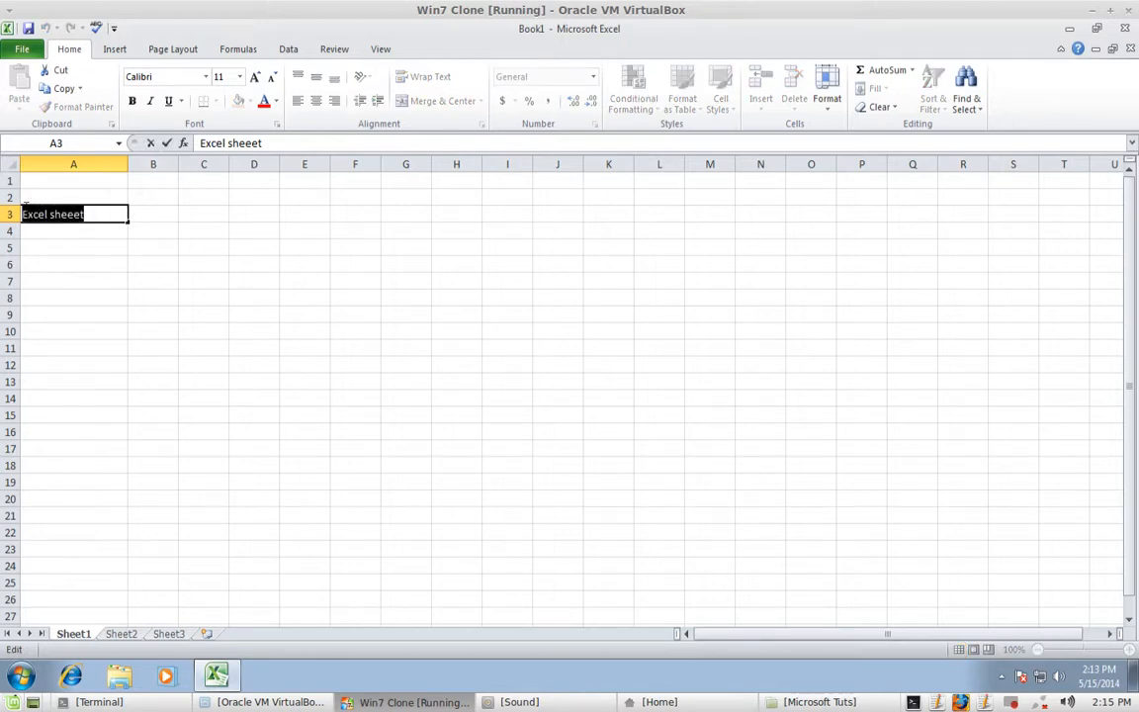
- Run a spelling check that changes 'sheeet' to 'sheet' in A3
left_click(99, 27)
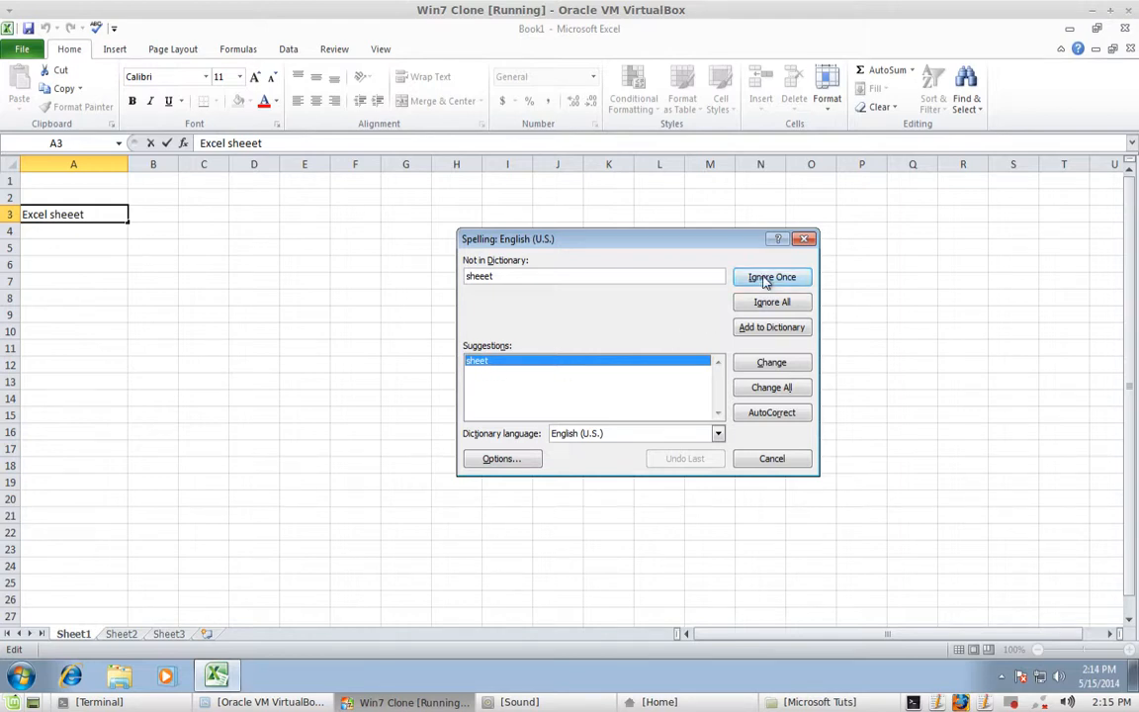
left_click(770, 364)
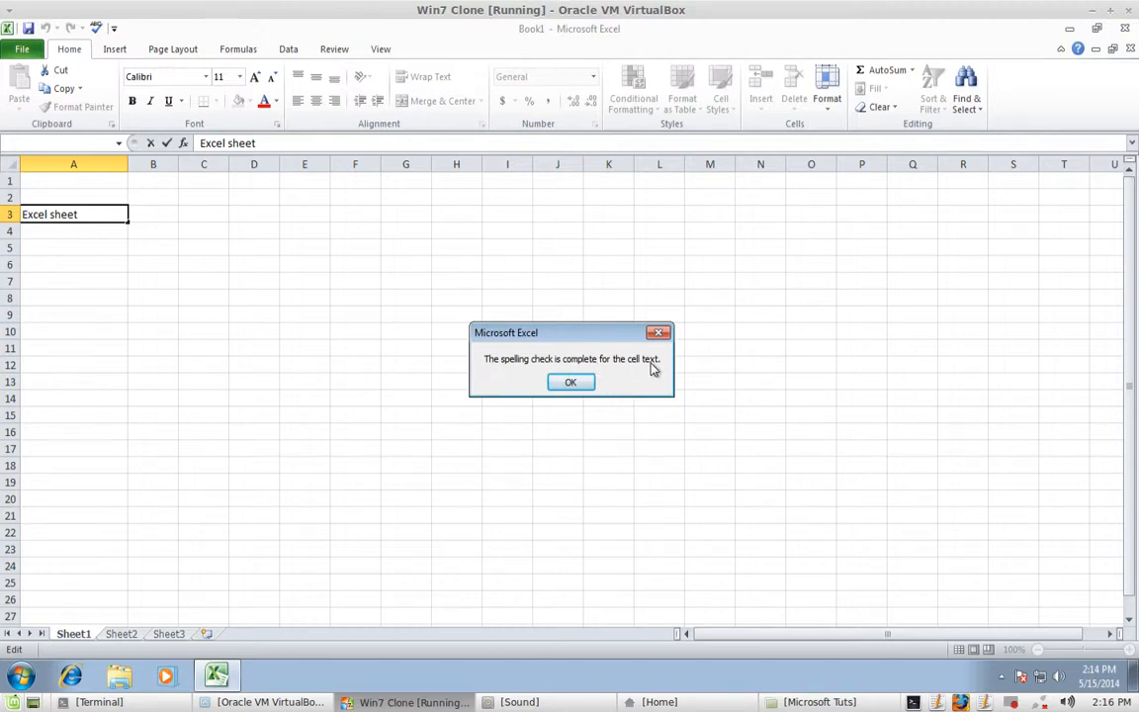
left_click(579, 383)
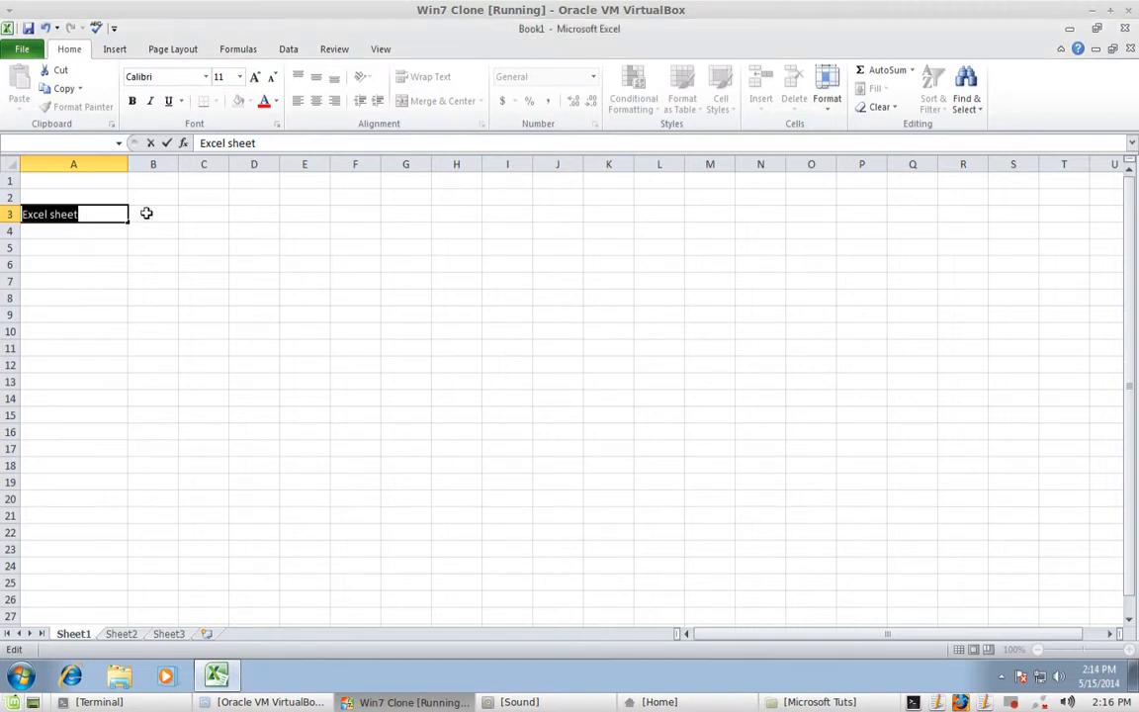
- Select and delete the text 'Excel sheet' from cell A3
left_click(101, 212)
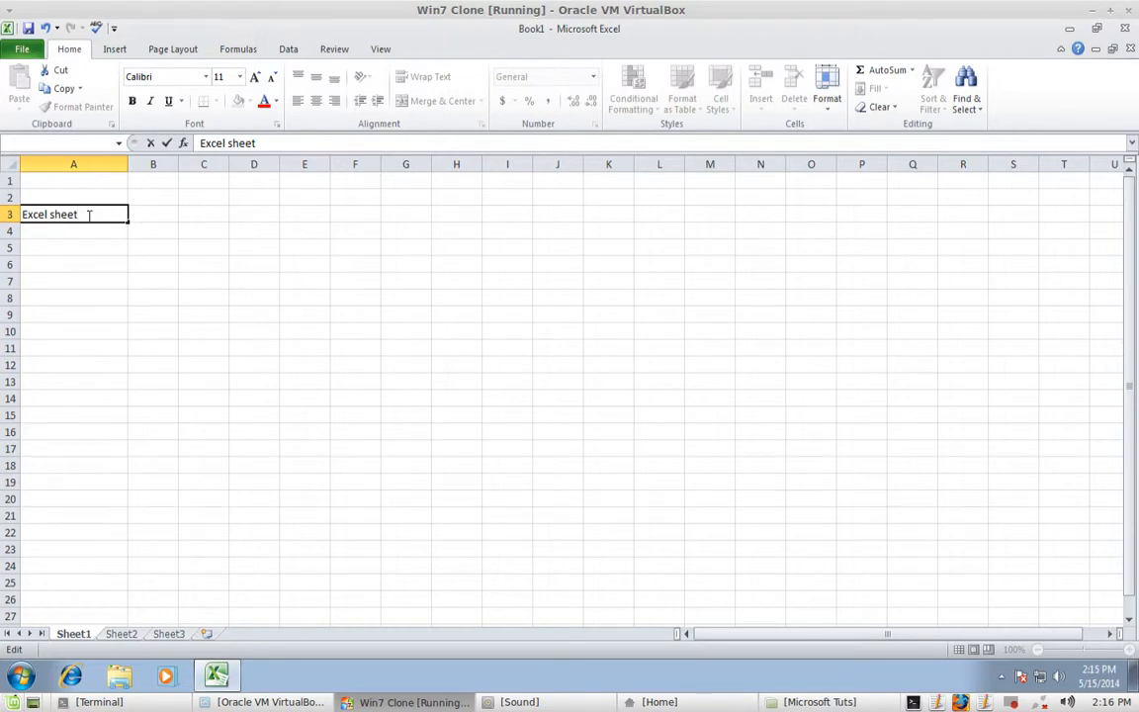
left_click_drag(87, 214, 12, 214)
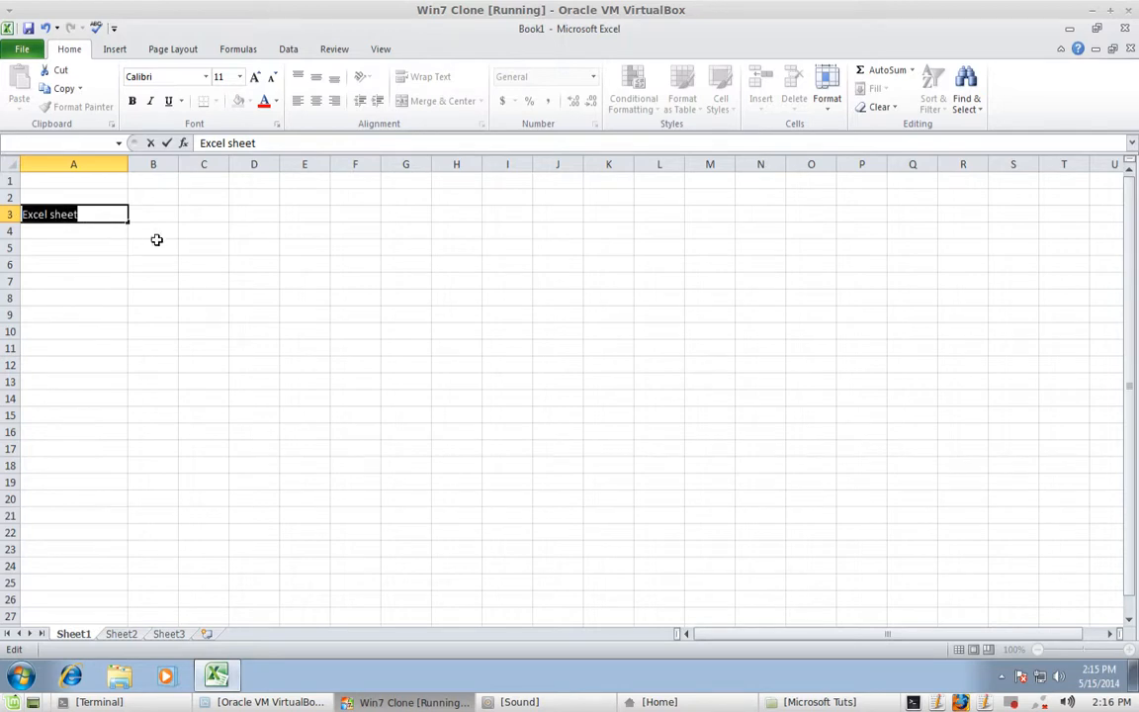
key("BackSpace")
- Leave A3 empty and narrow column A; the Quick Access Toolbar list stays unchanged
left_click(148, 211)
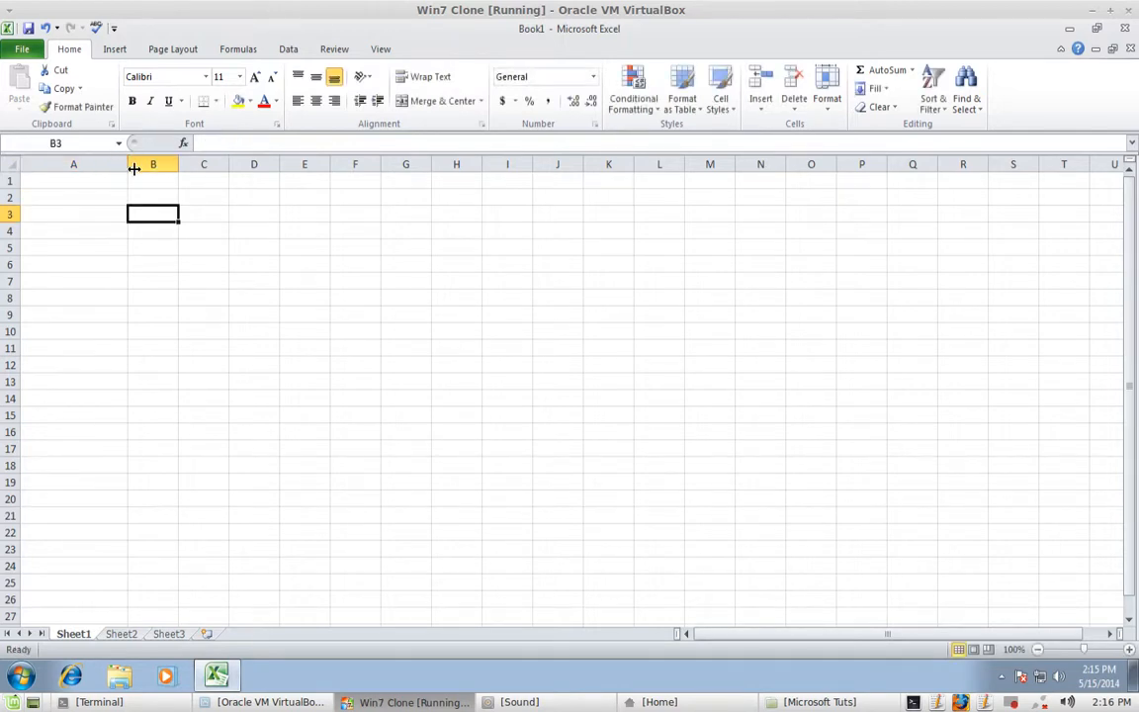
left_click_drag(128, 167, 94, 168)
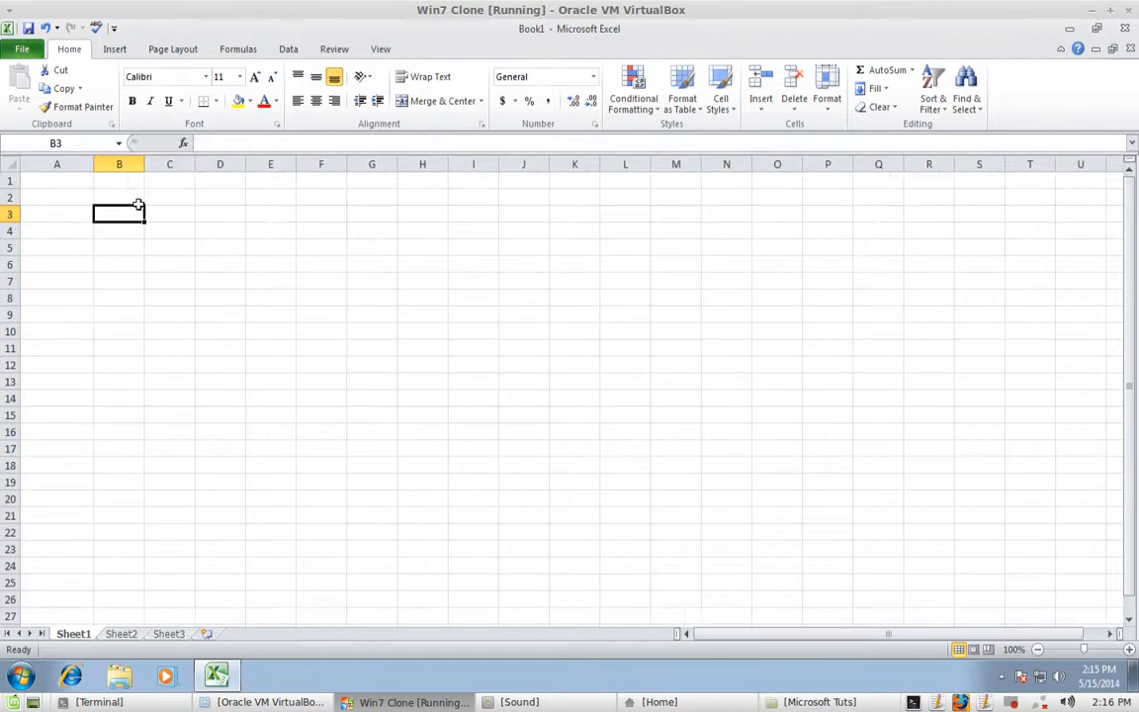
left_click(115, 29)
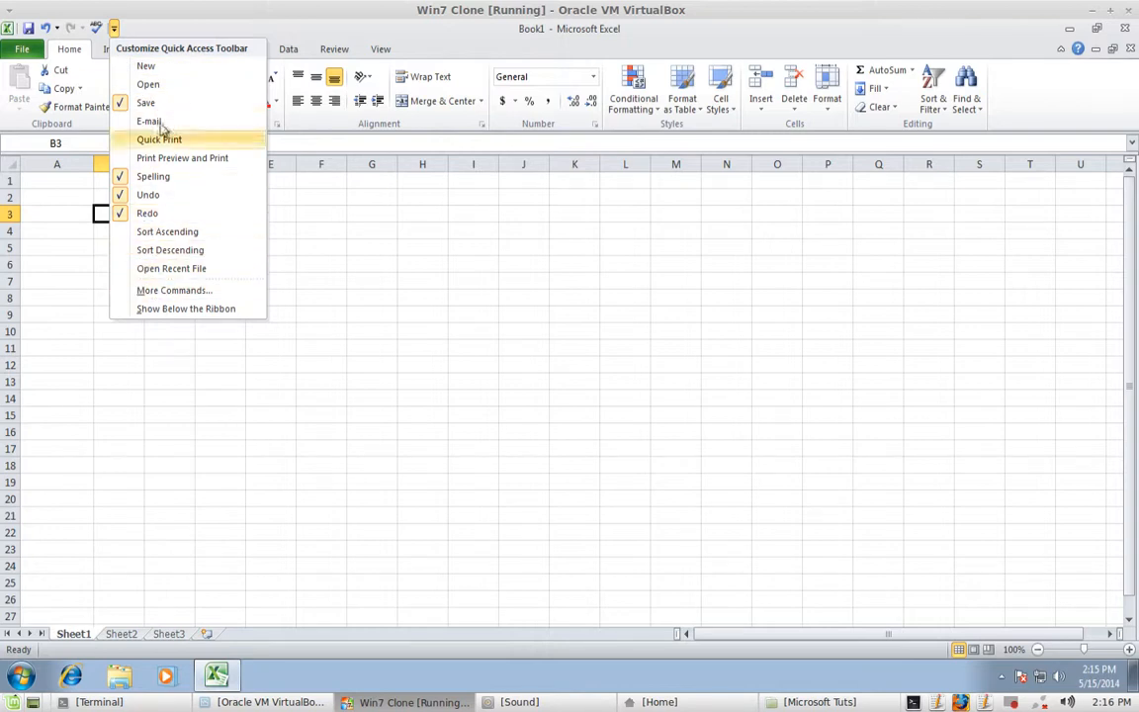
left_click(148, 27)
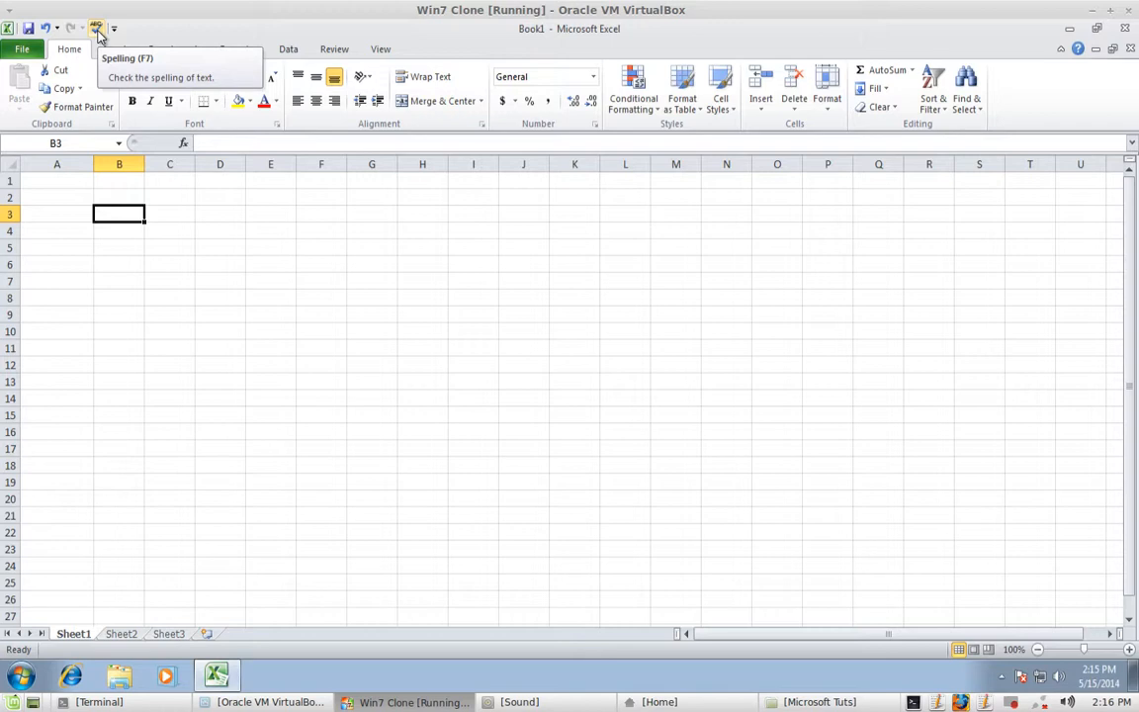
left_click(22, 52)
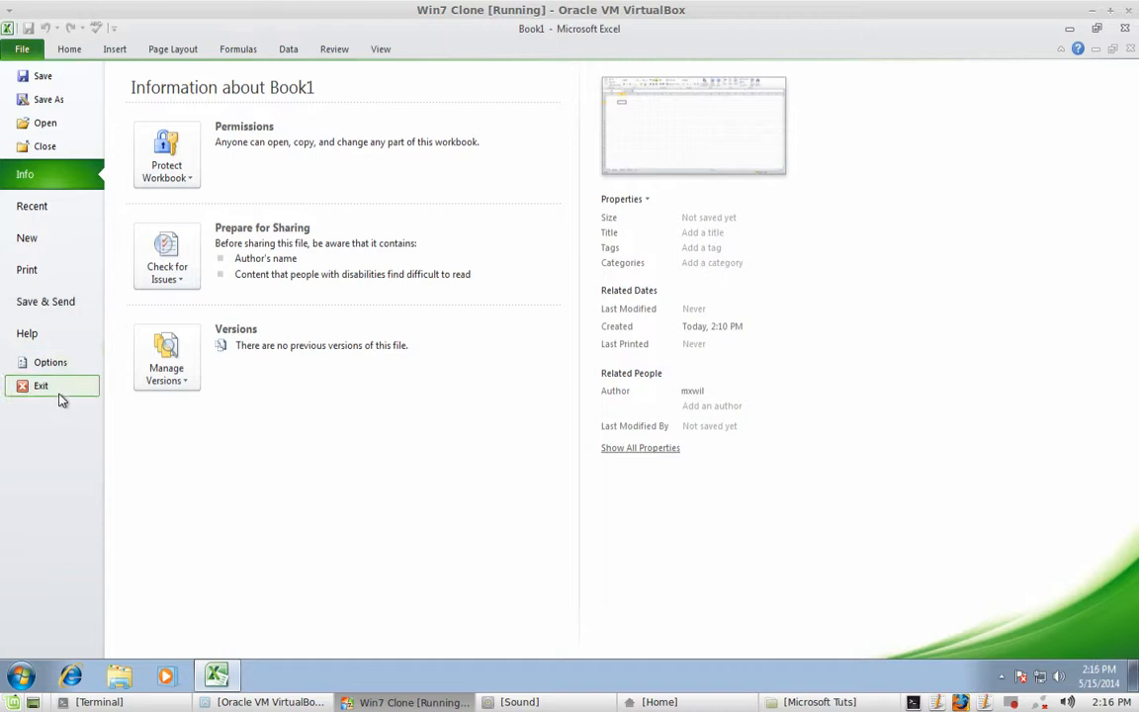
left_click(66, 51)
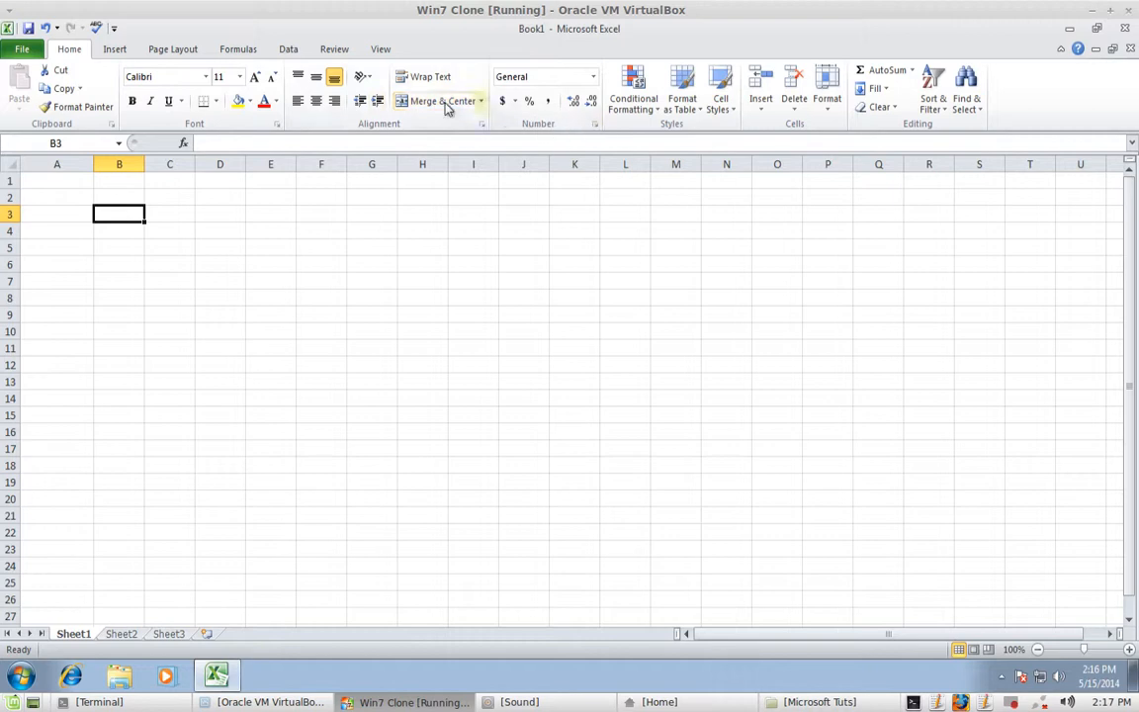
- Browse the Insert, Page Layout, Formulas, Data, Review and View ribbons, ending on Home
left_click(114, 51)
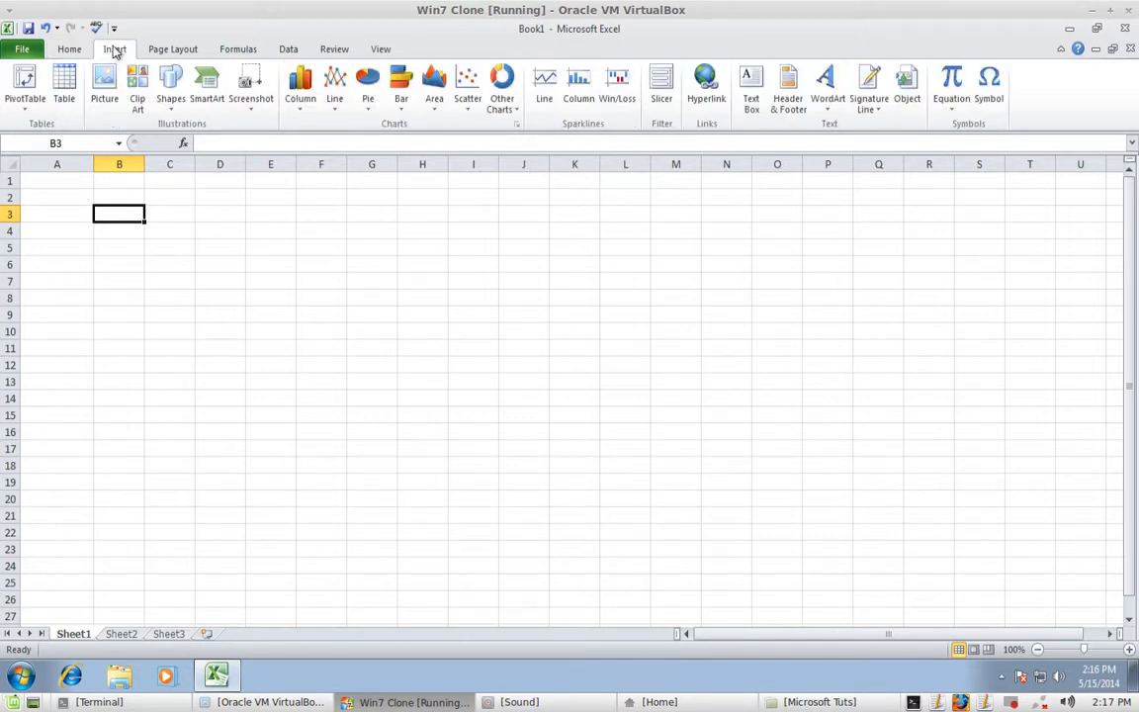
left_click(175, 52)
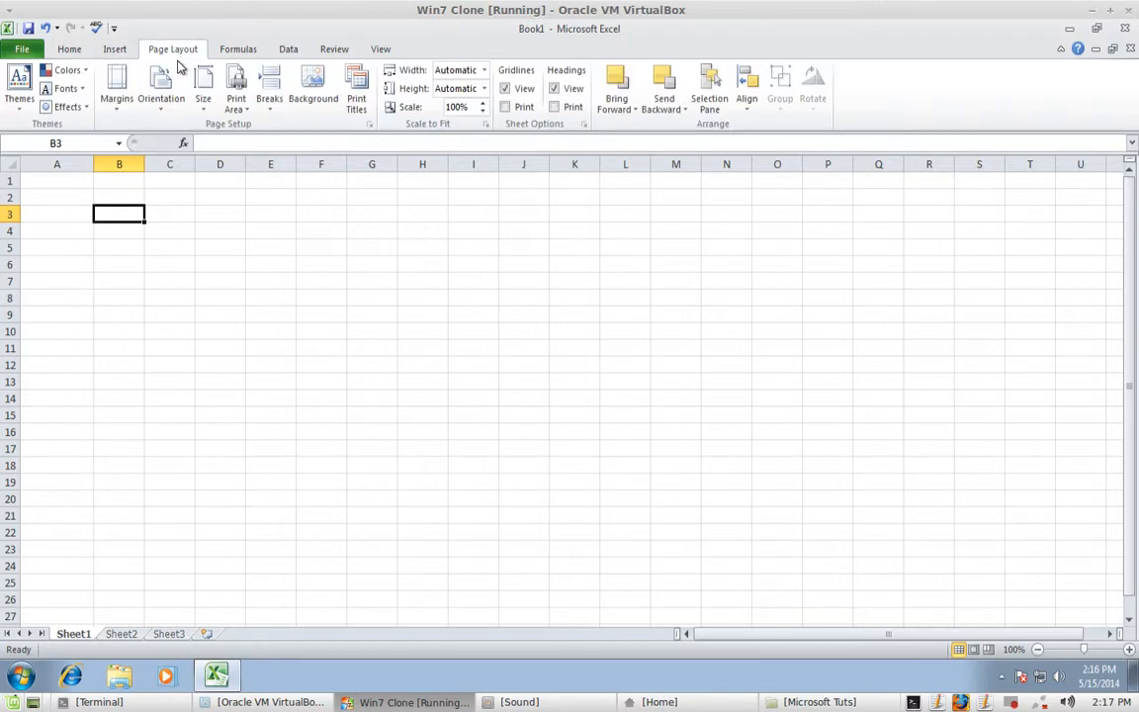
left_click(242, 55)
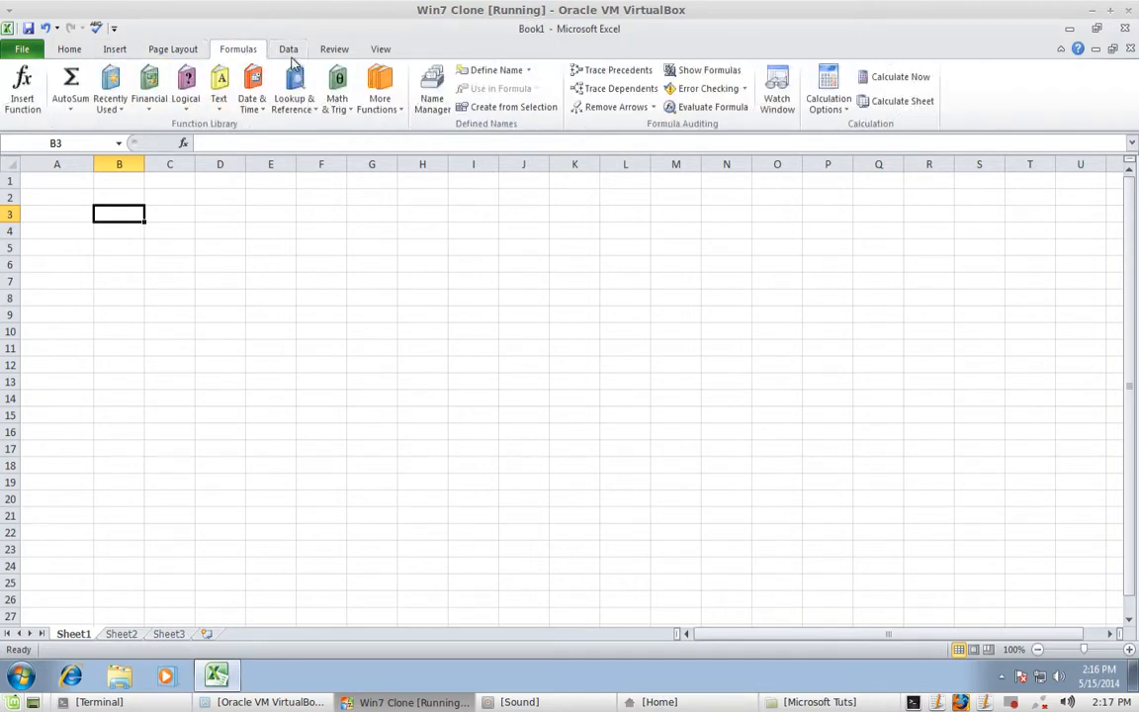
left_click(288, 50)
left_click(332, 51)
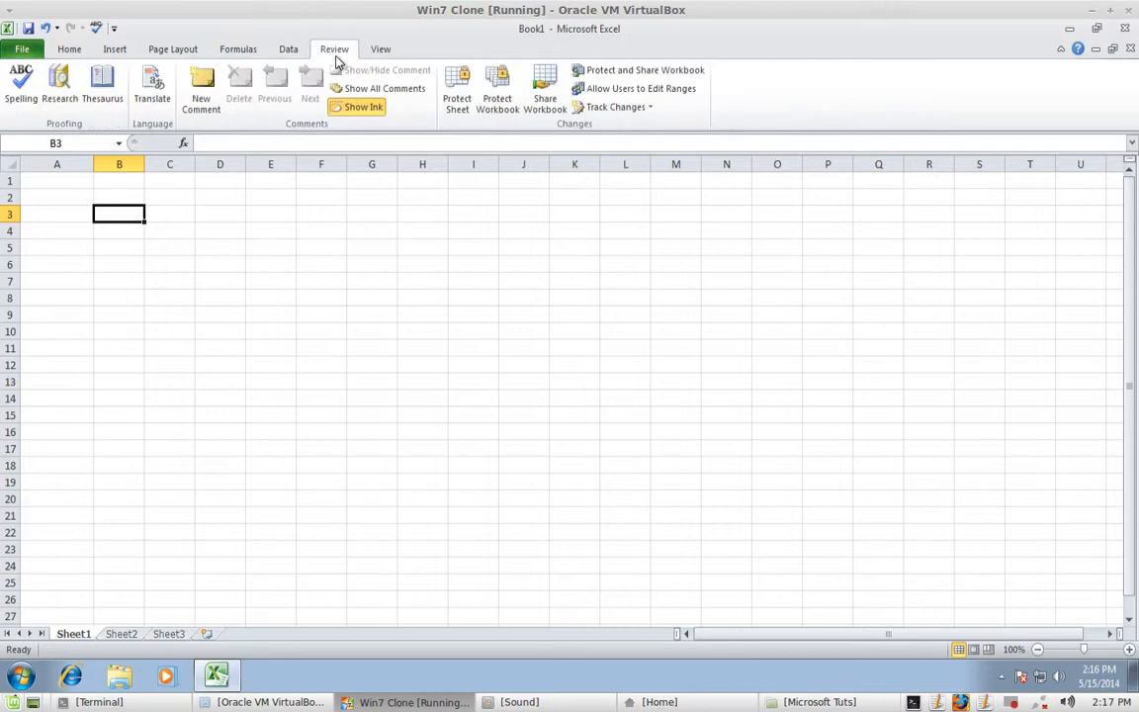
left_click(382, 51)
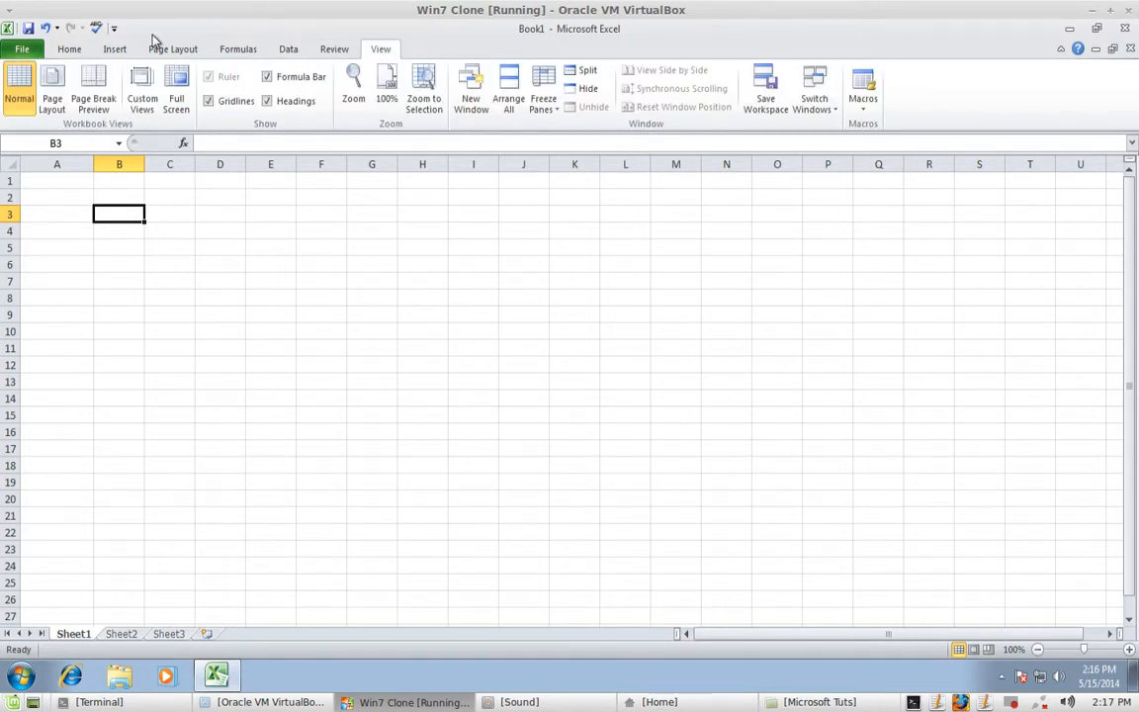
left_click(68, 51)
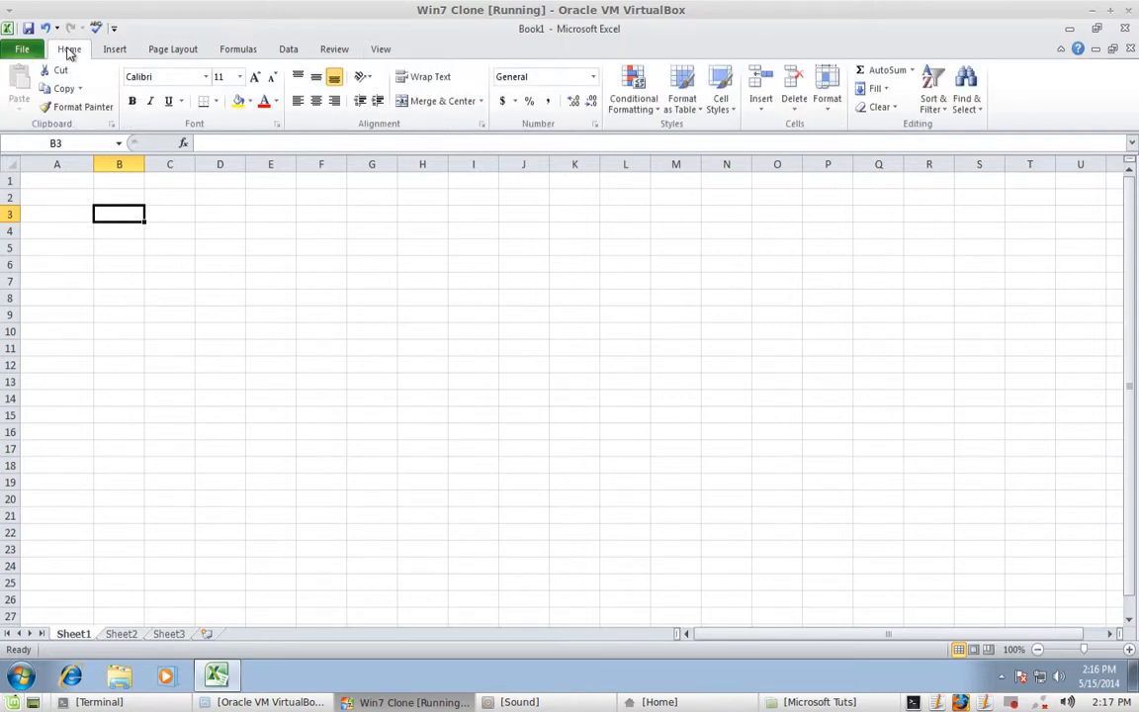
- Resize column A, then select cells A2, A3, A1, A2, A1 and D14 in turn
left_click(57, 178)
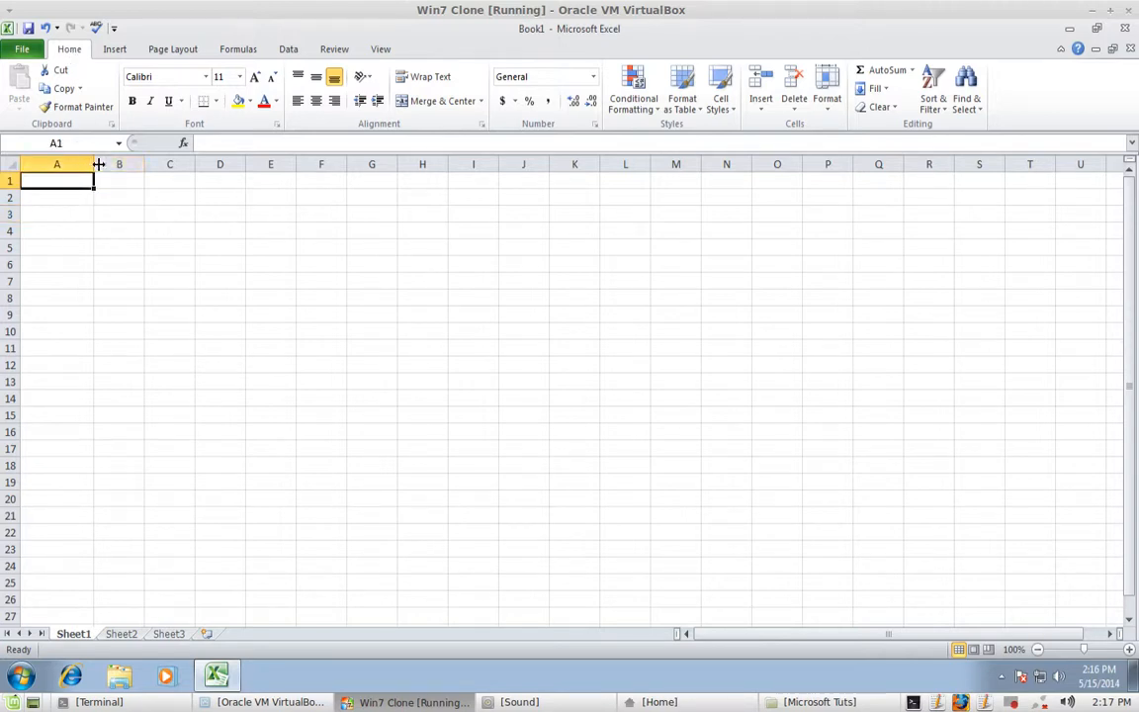
mouse_move(94, 164)
left_mouse_down()
mouse_move(61, 170)
mouse_move(83, 173)
left_mouse_up()
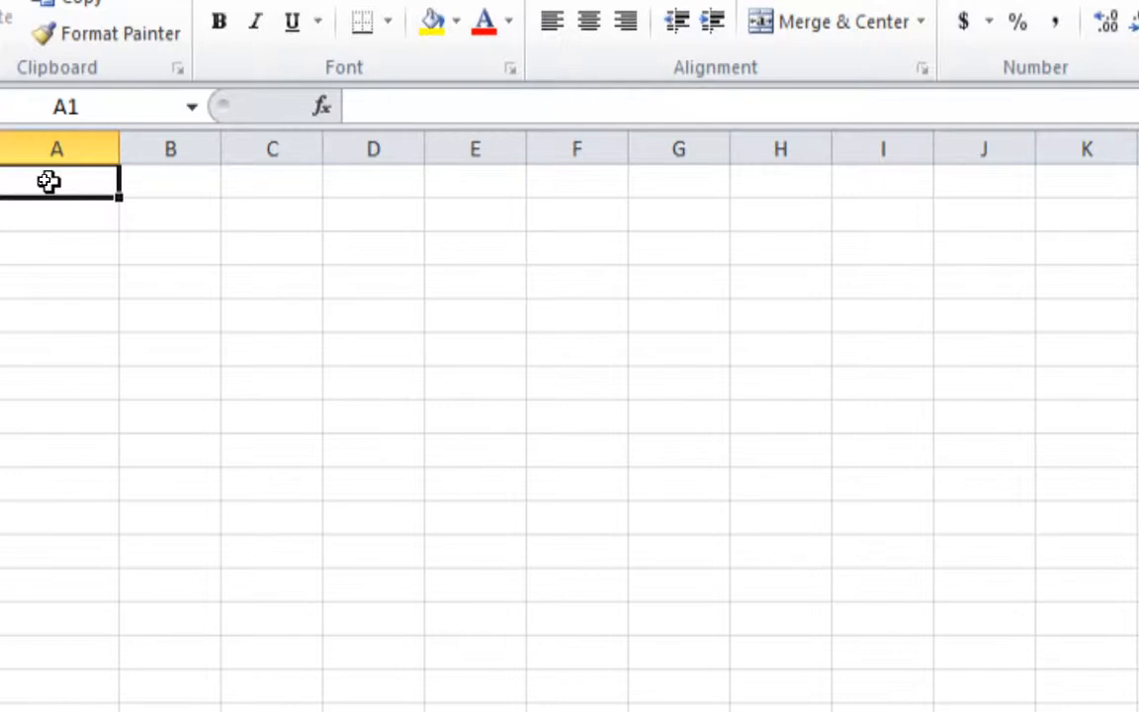
key("Return")
left_click(57, 220)
left_click(20, 136)
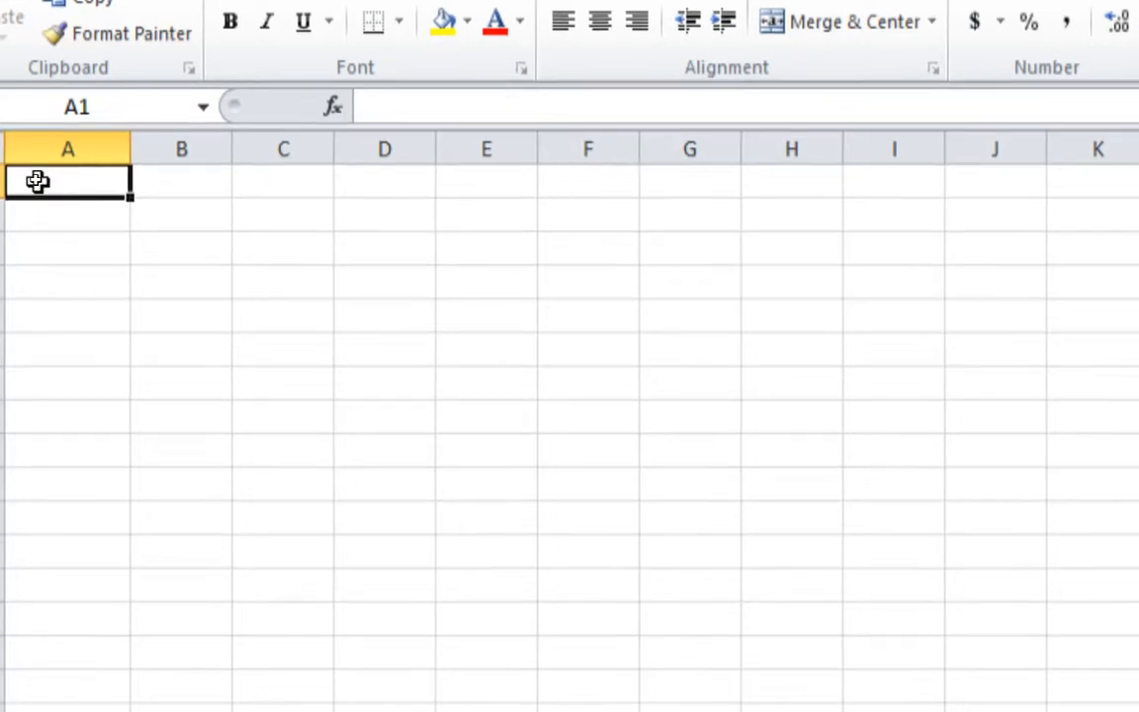
left_click(49, 210)
left_click(46, 179)
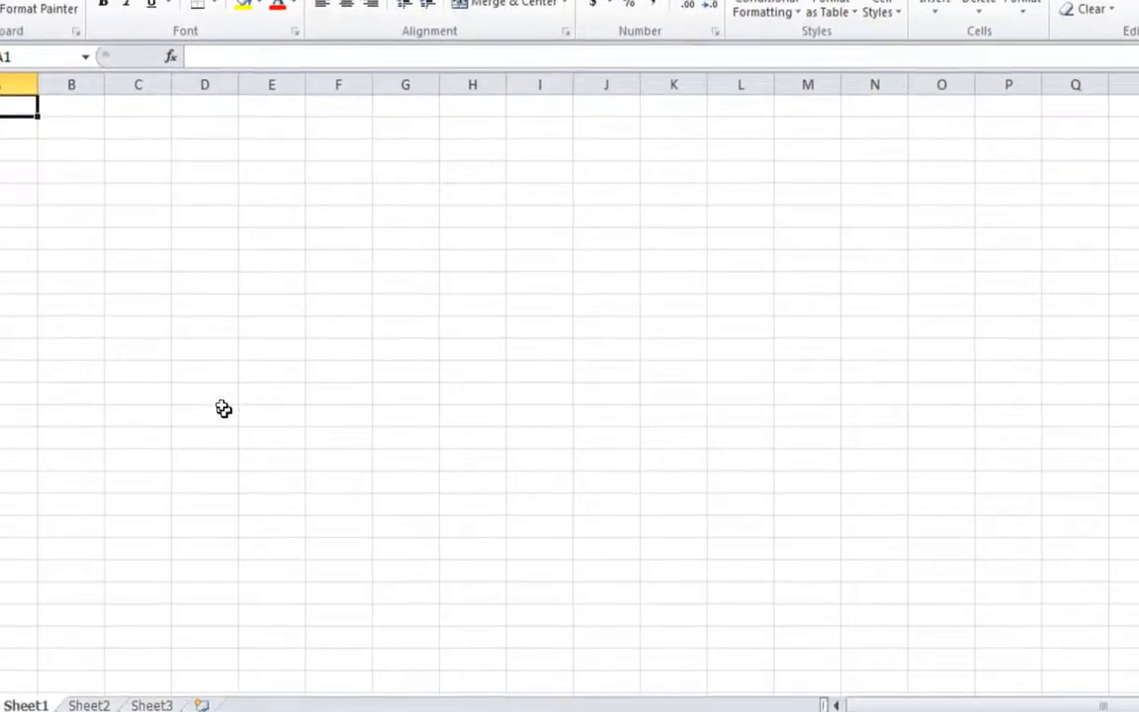
left_click(211, 415)
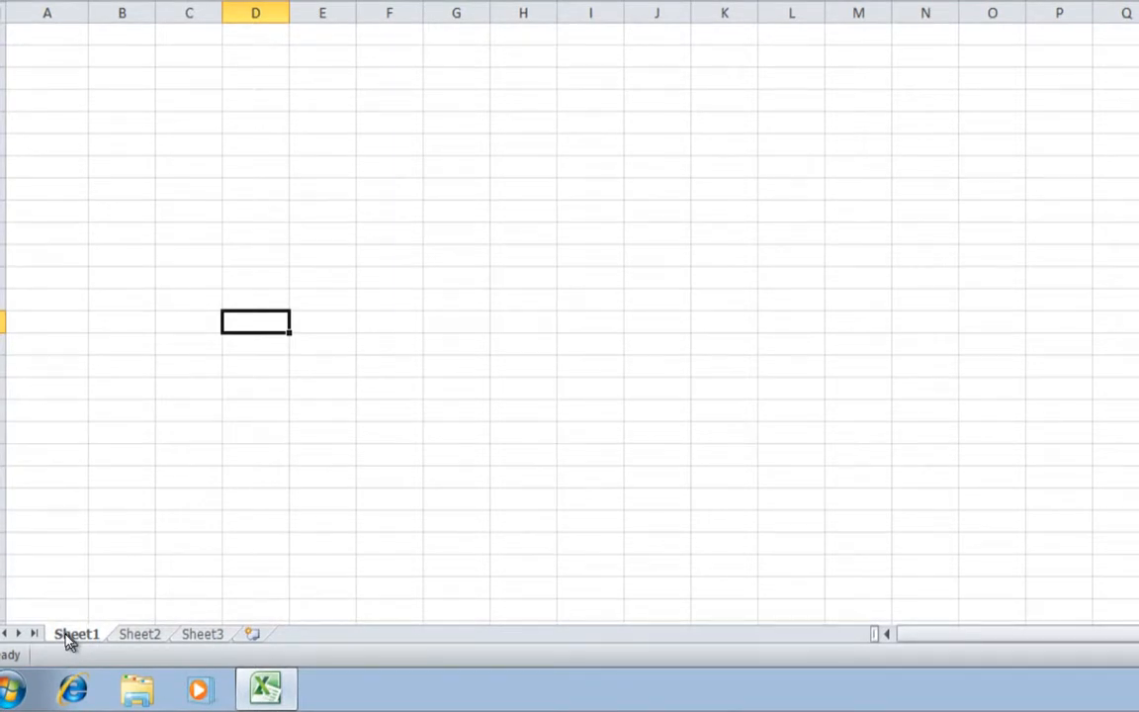
- Insert three new worksheets, Sheet4 to Sheet6, and return to Sheet1
left_click(139, 635)
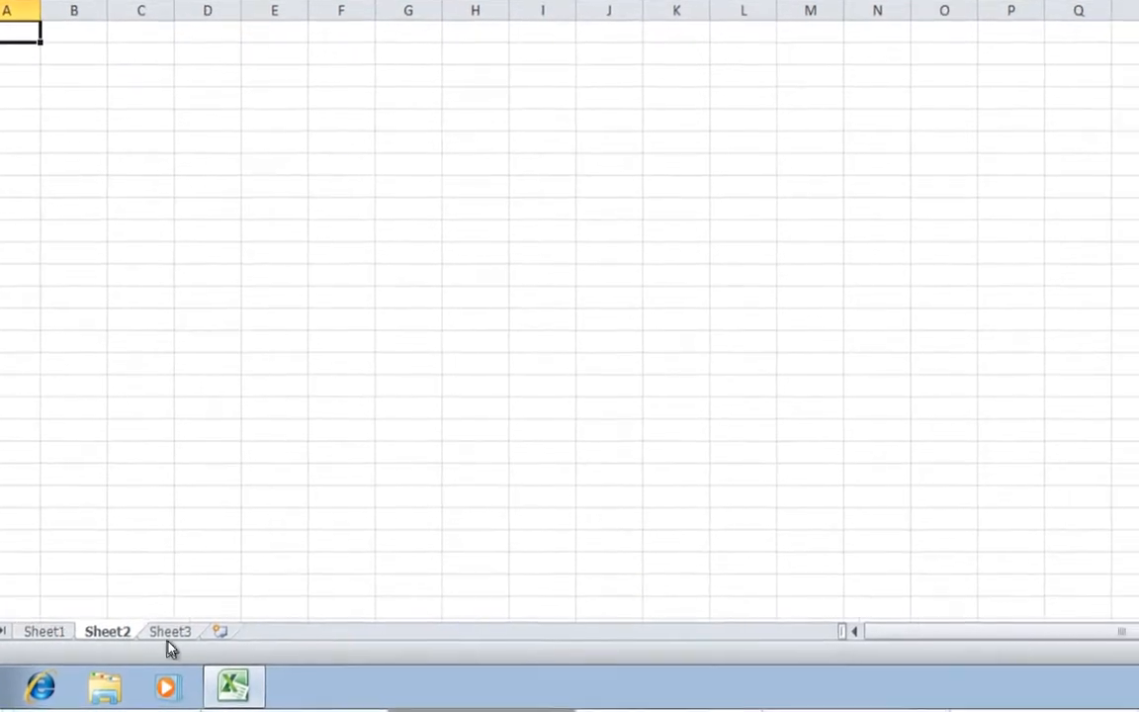
left_click(170, 634)
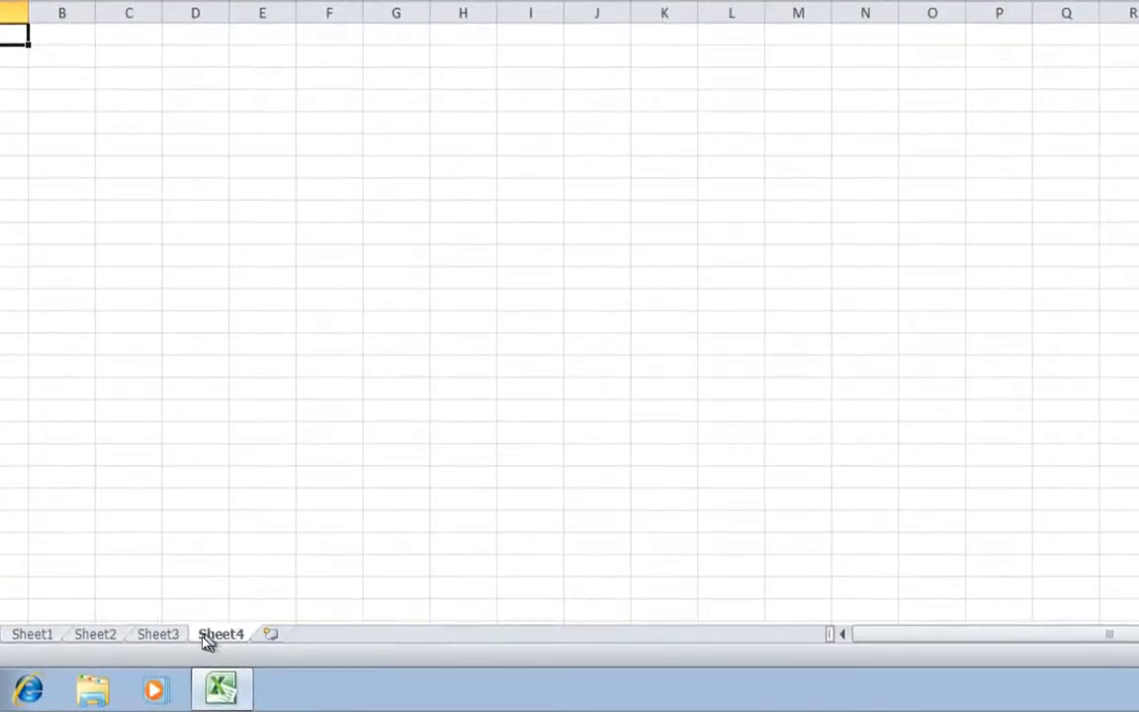
left_click(207, 634)
left_click(255, 635)
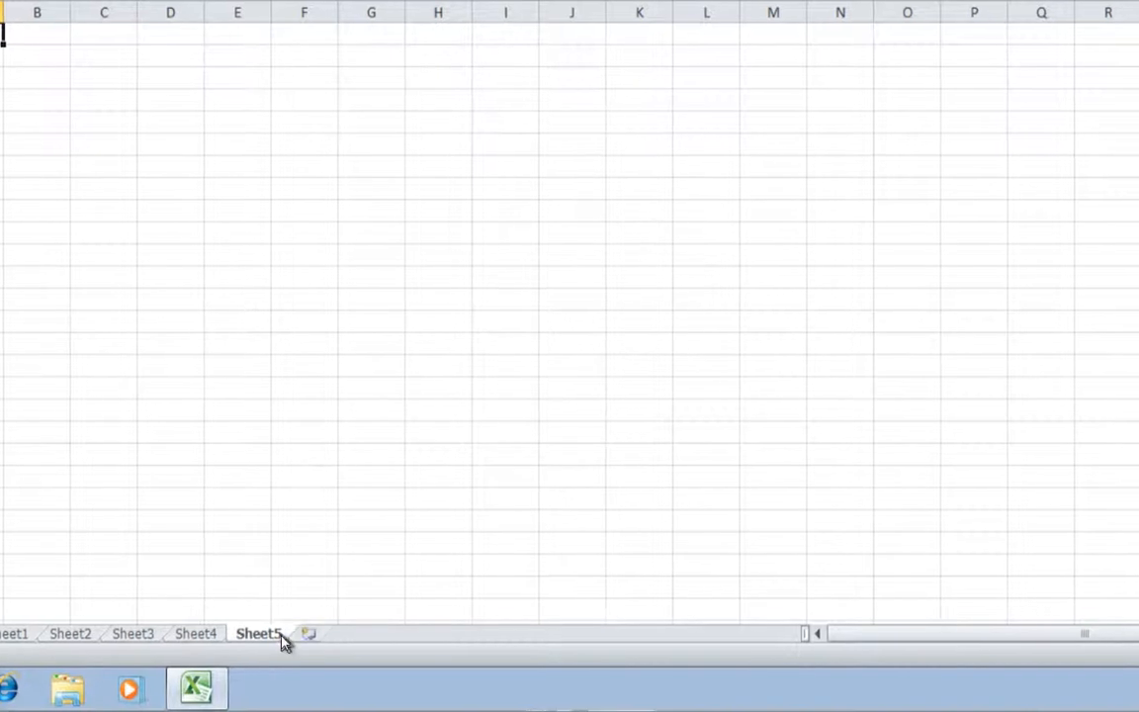
left_click(317, 635)
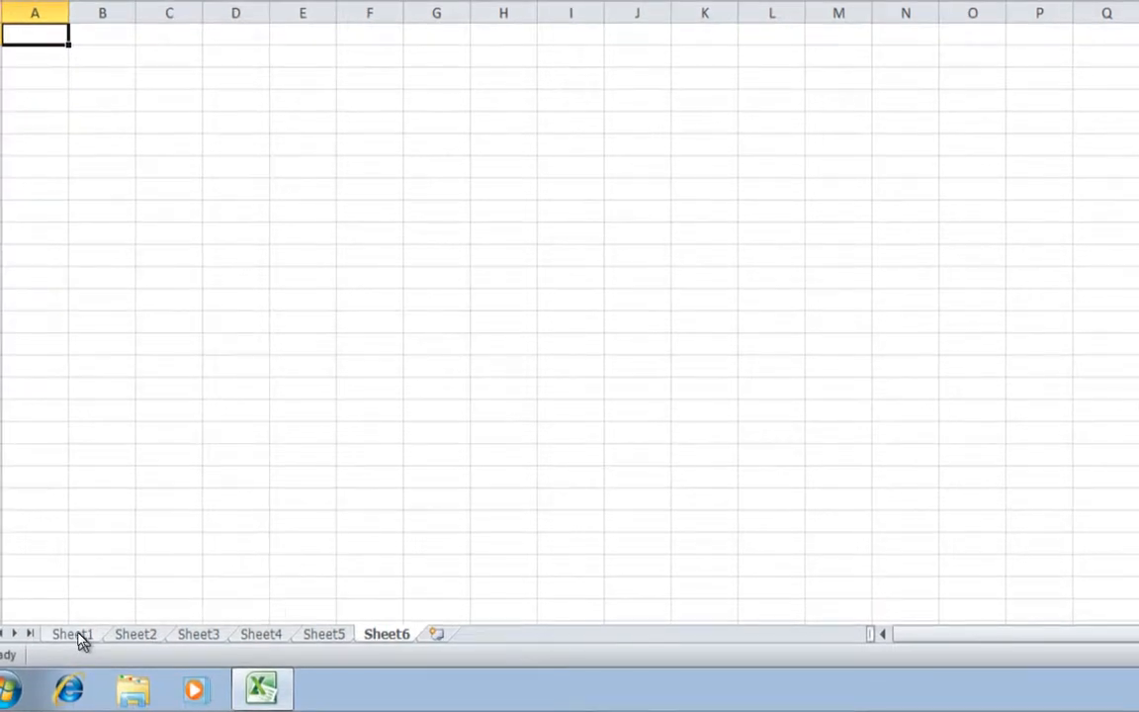
left_click(77, 635)
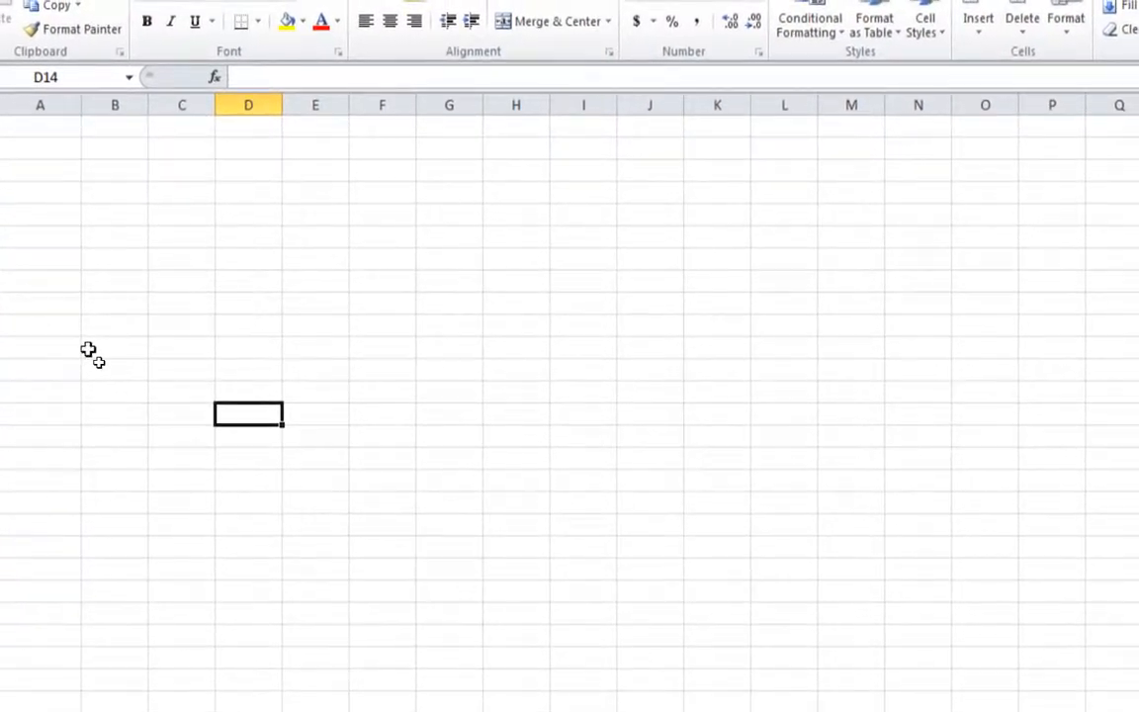
scroll(102, 351, "down", 2)
scroll(104, 351, "down", 3)
scroll(94, 445, "up", 3)
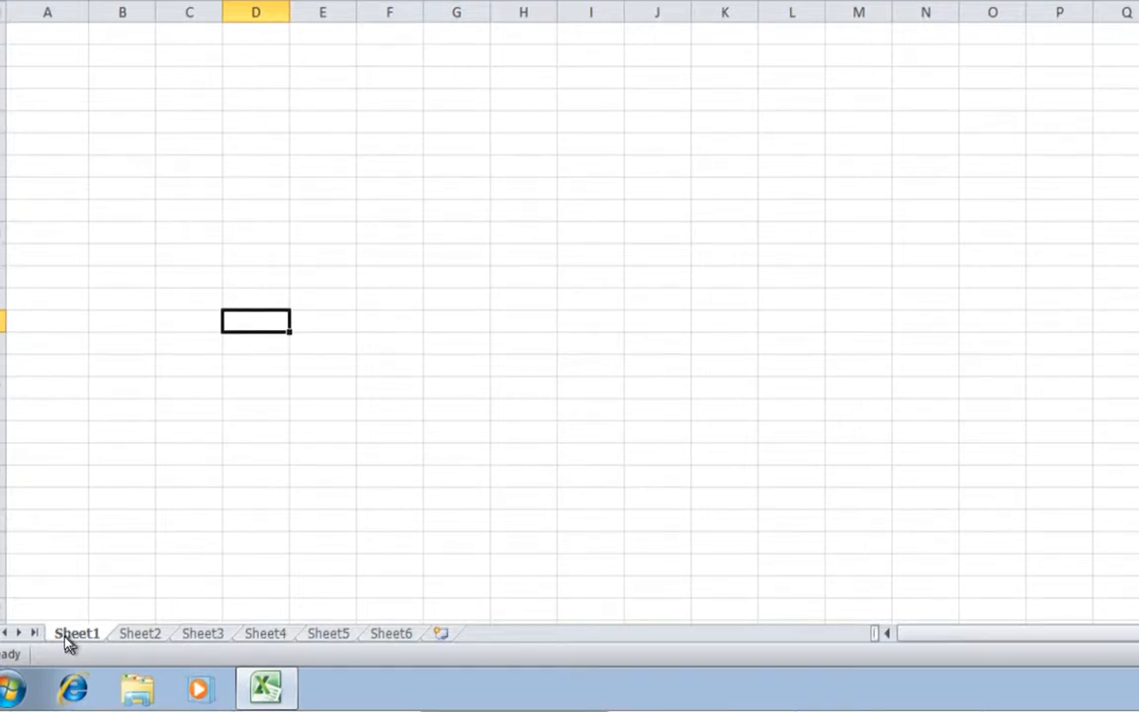
- Rename Sheet1 to 'Customers'
right_click(67, 634)
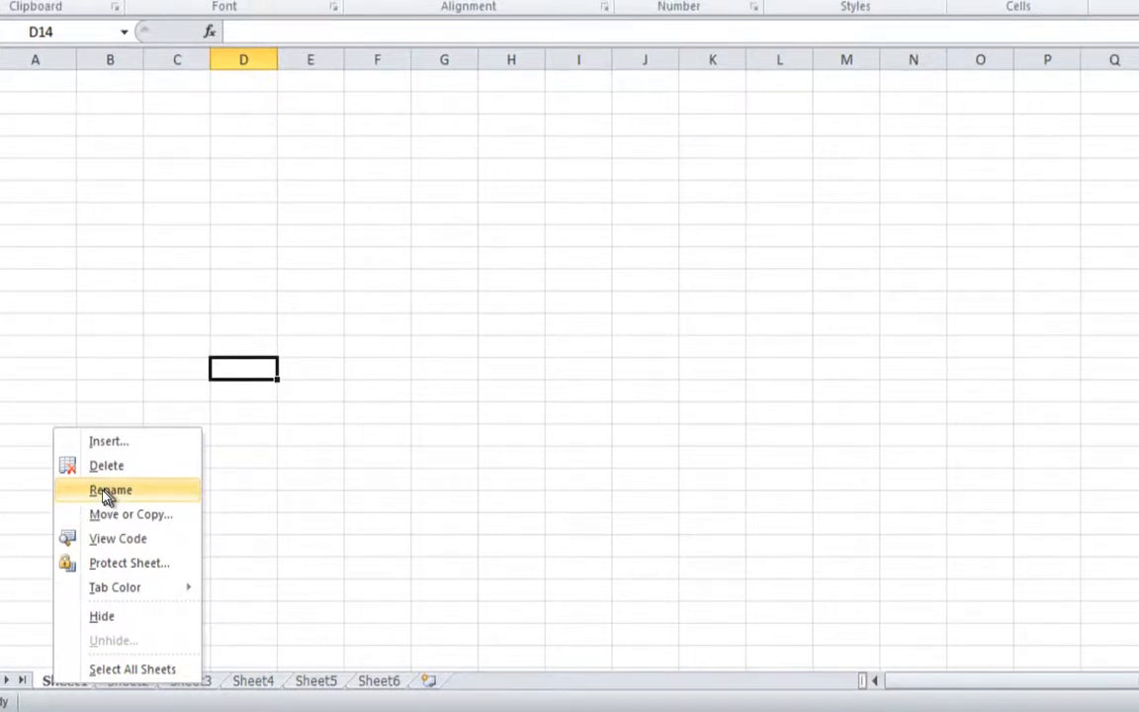
left_click(105, 490)
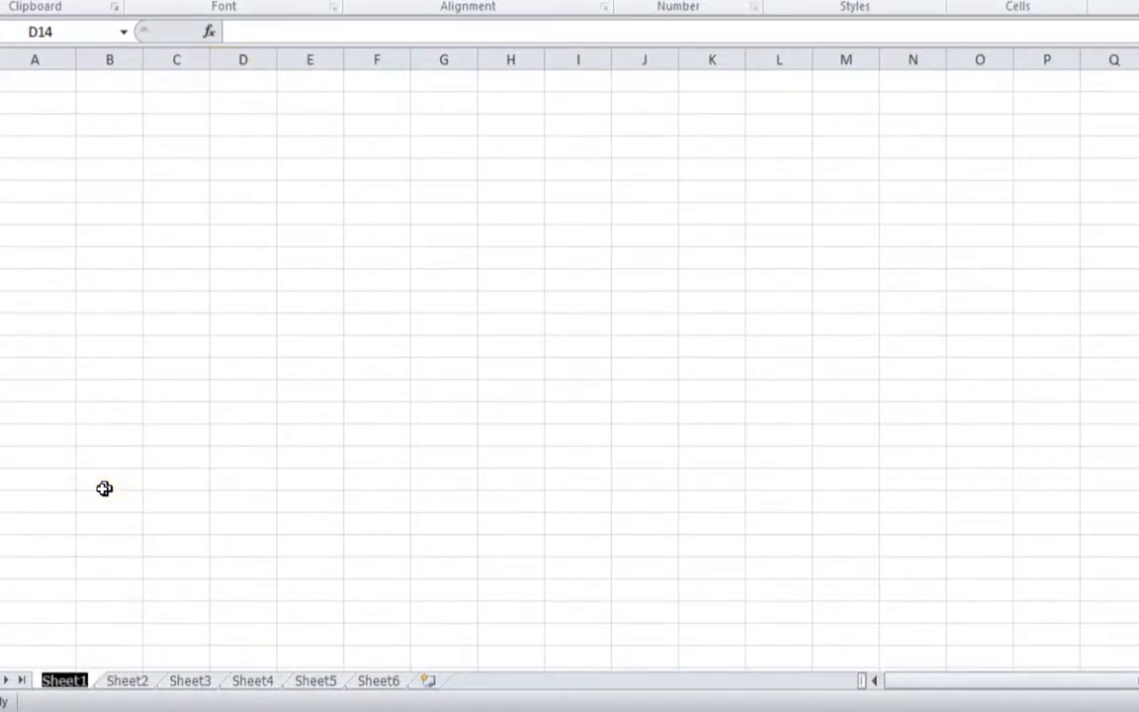
type("Customer")
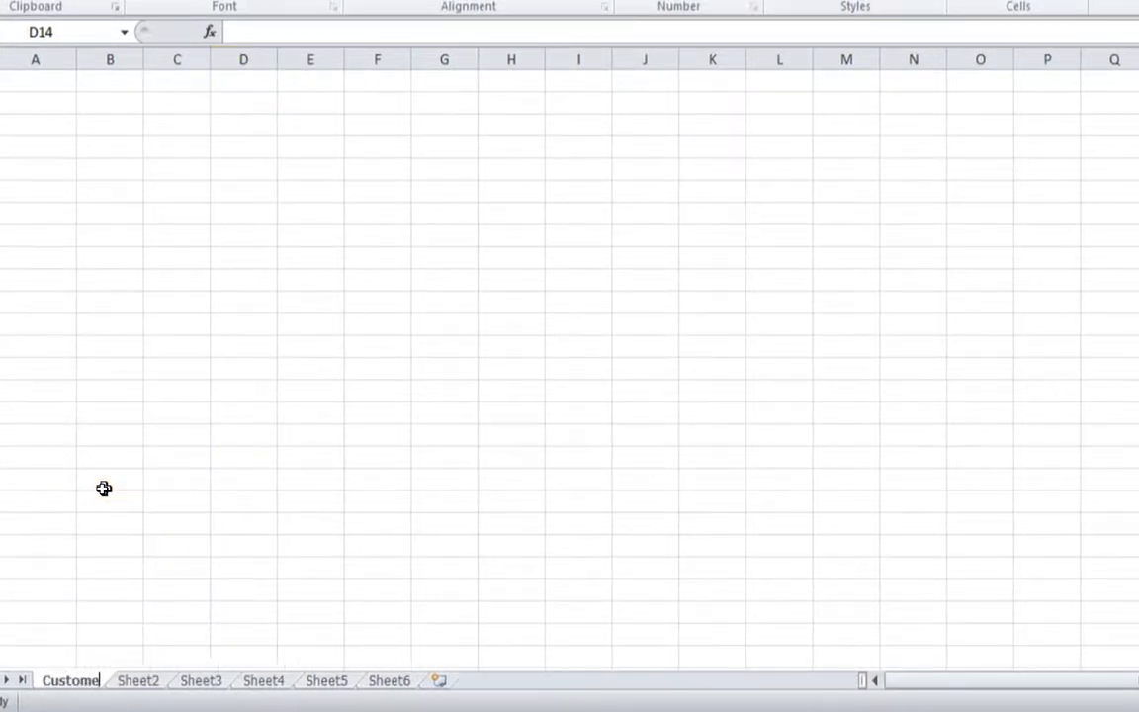
type("s")
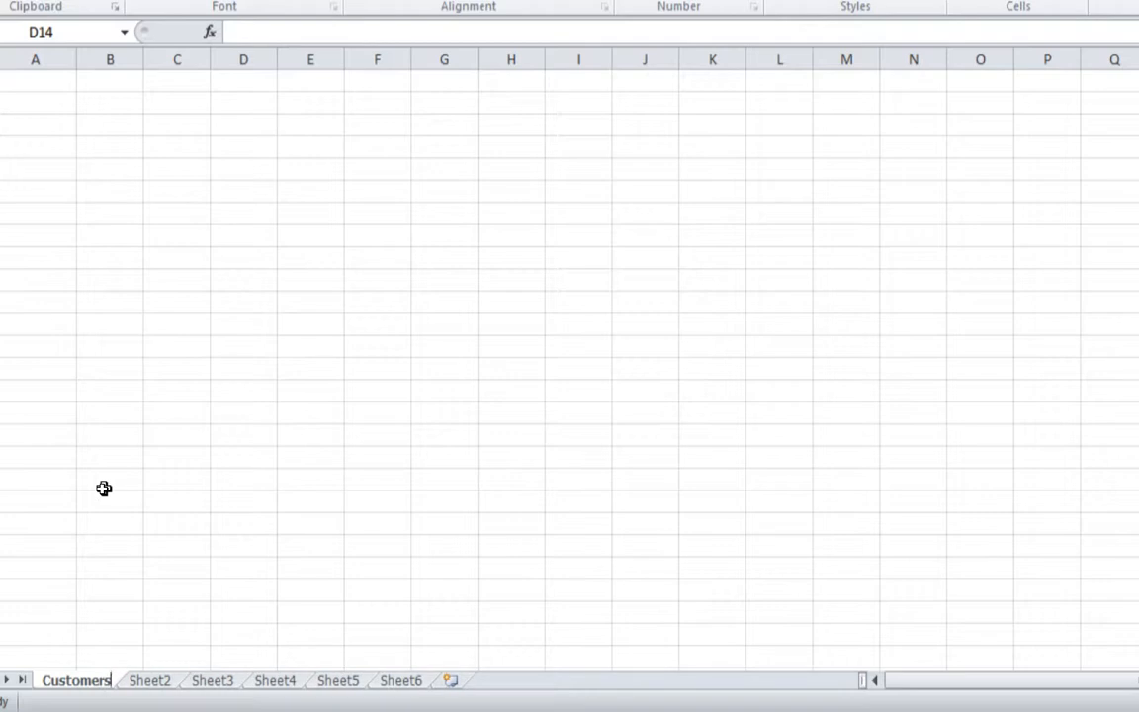
key("Return")
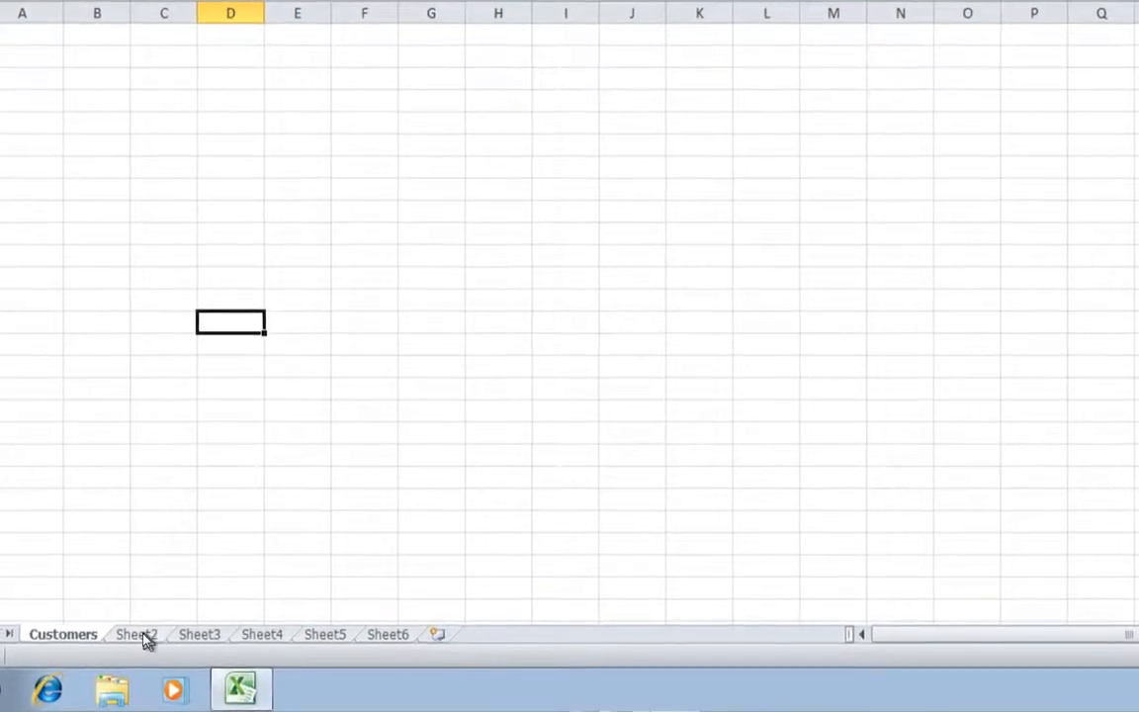
- Rename Sheet2 to 'Products'
left_click(145, 638)
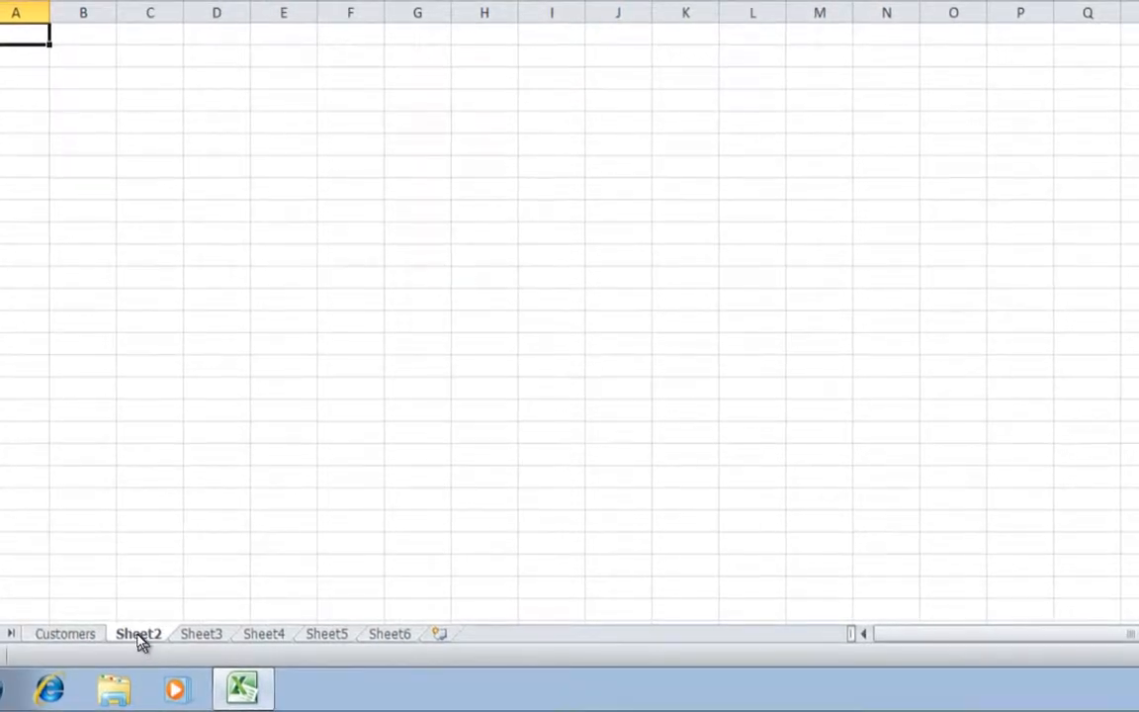
right_click(140, 640)
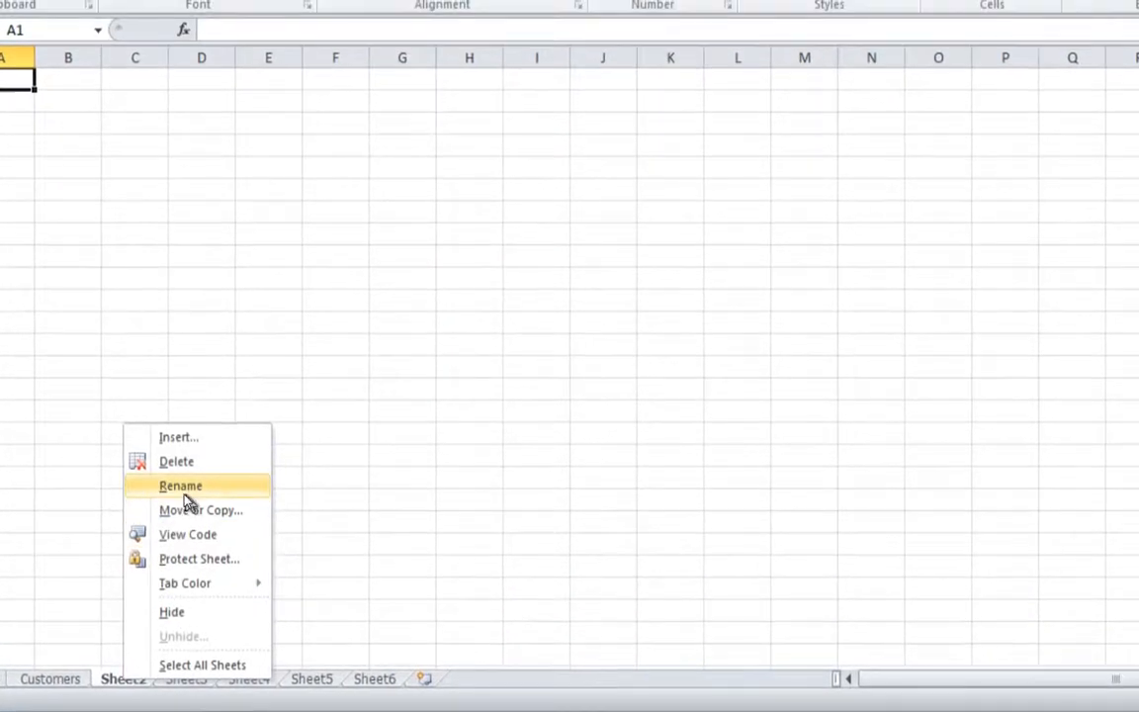
left_click(185, 489)
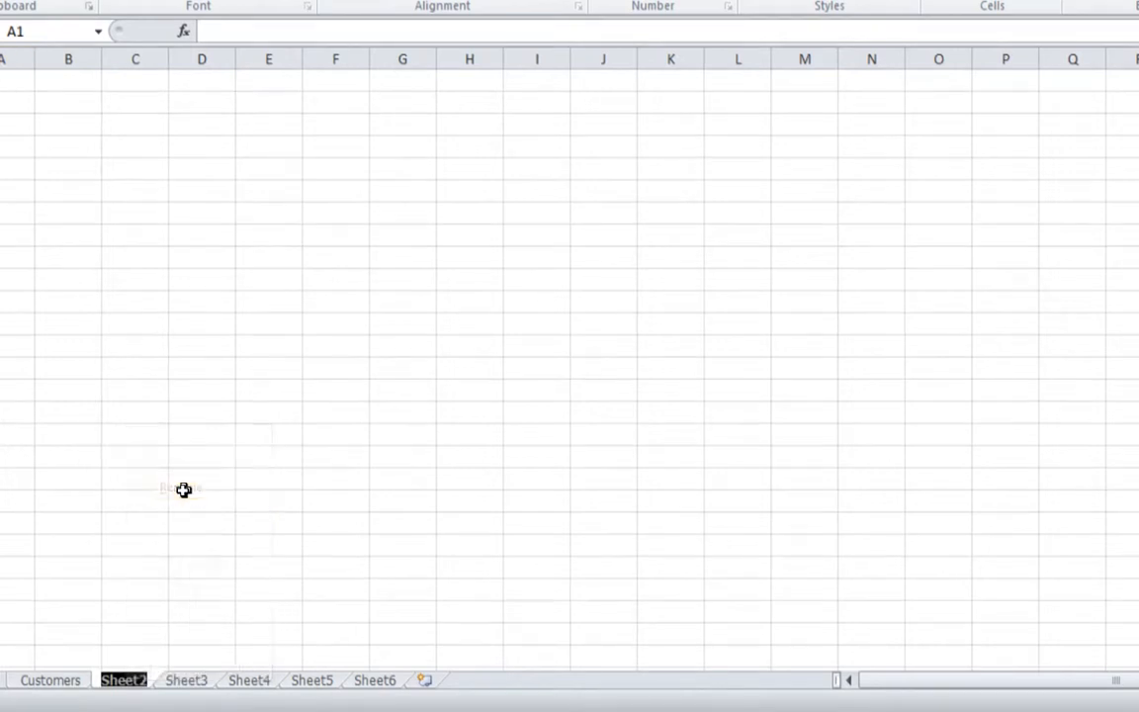
type("Pr")
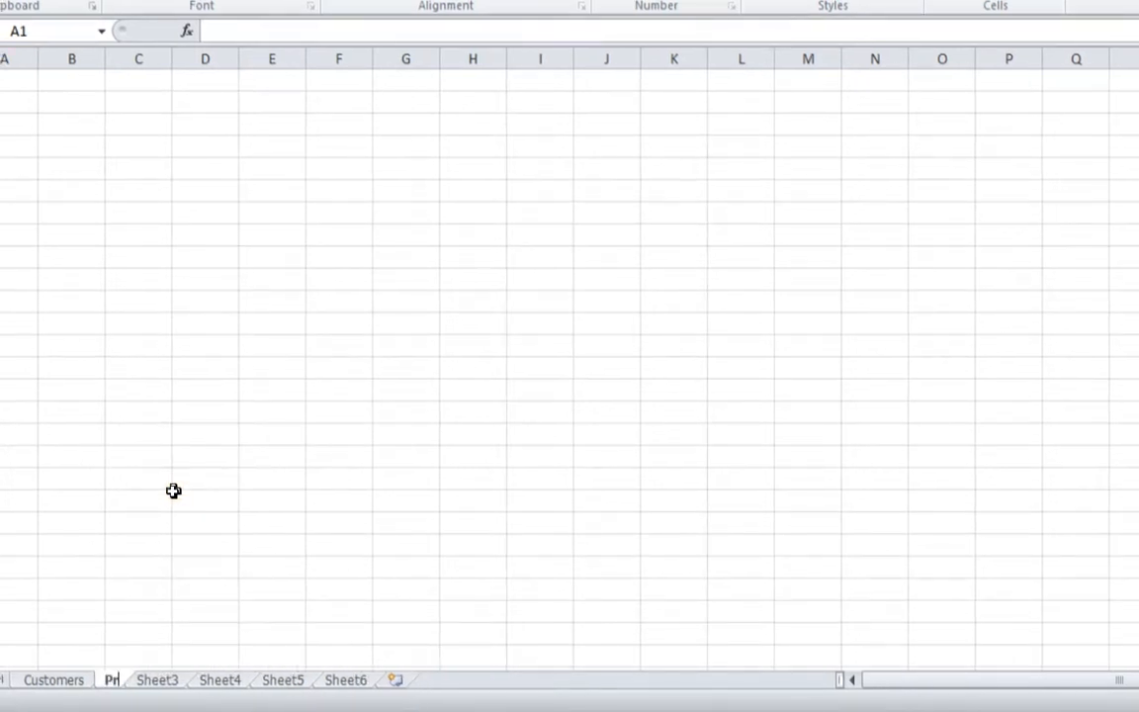
type("oducts")
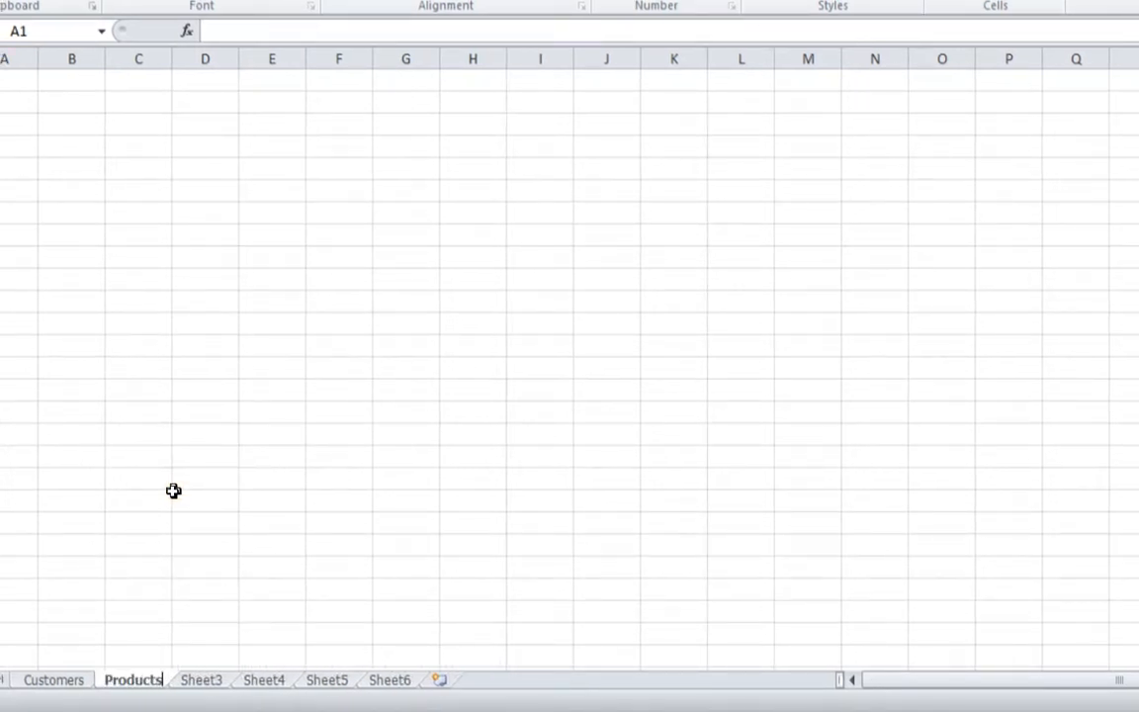
key("Return")
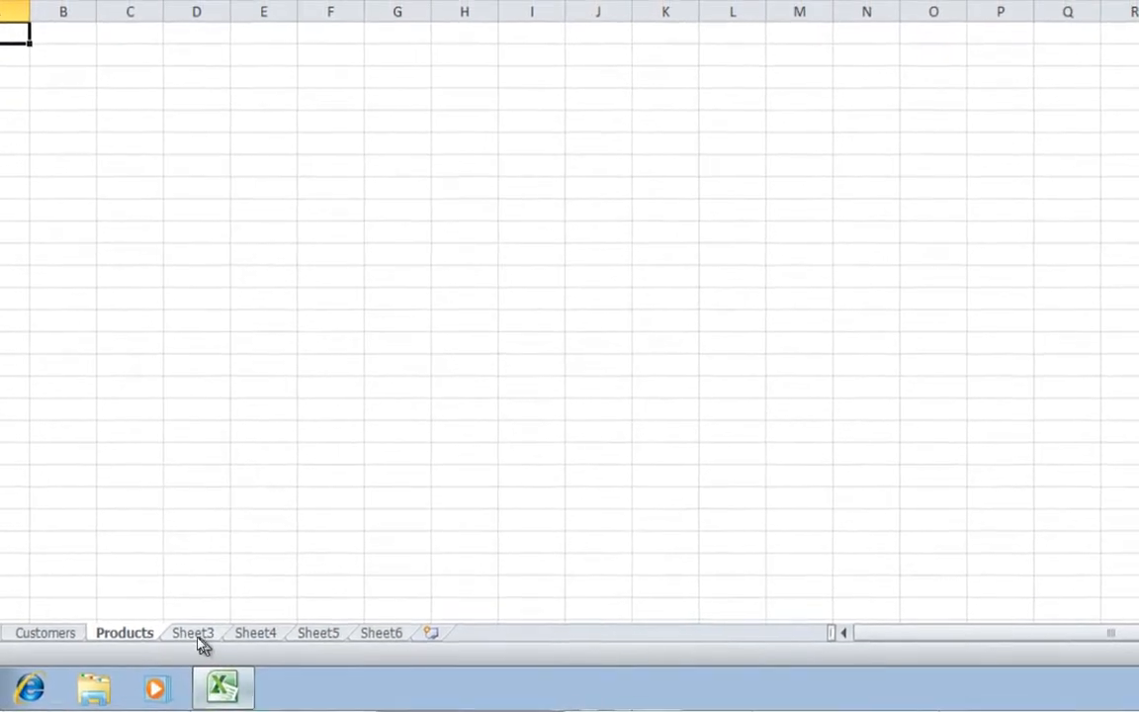
- Rename Sheet3 to 'Auctions'
left_click(198, 634)
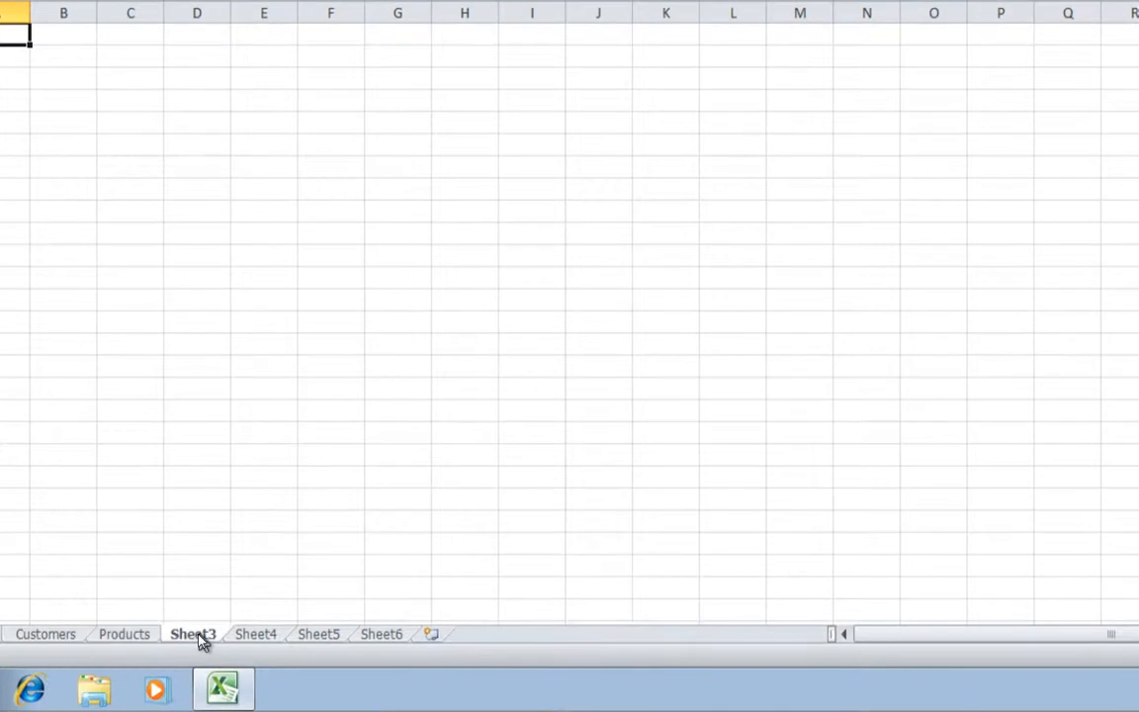
right_click(193, 636)
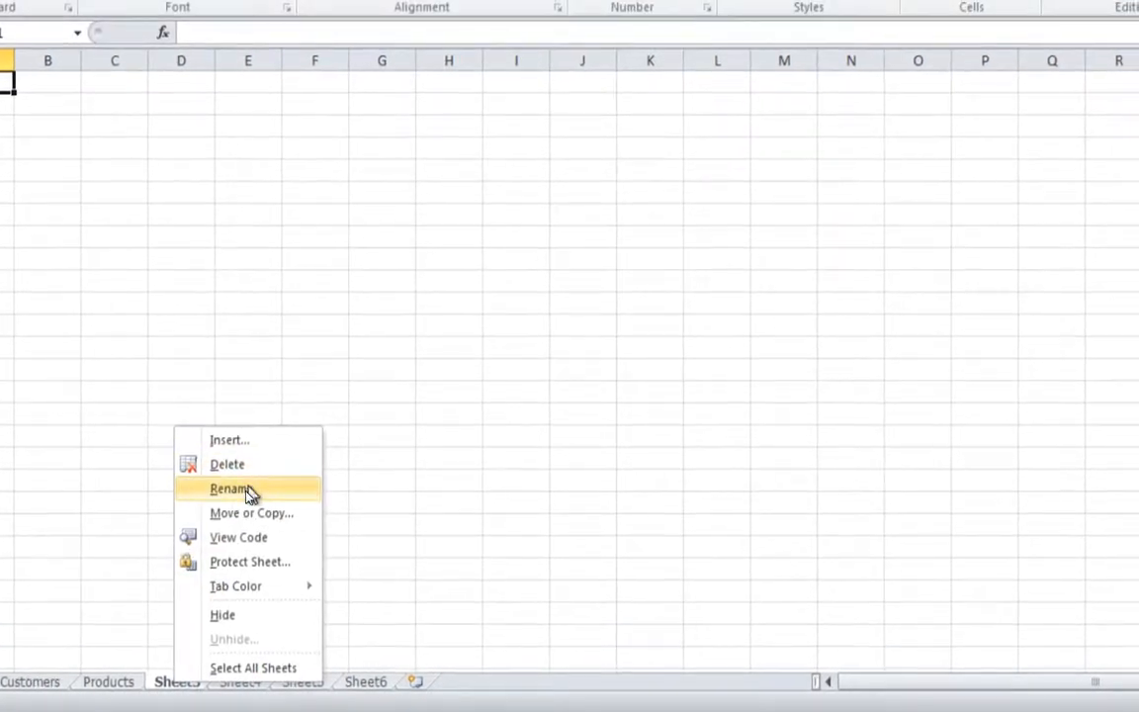
left_click(238, 488)
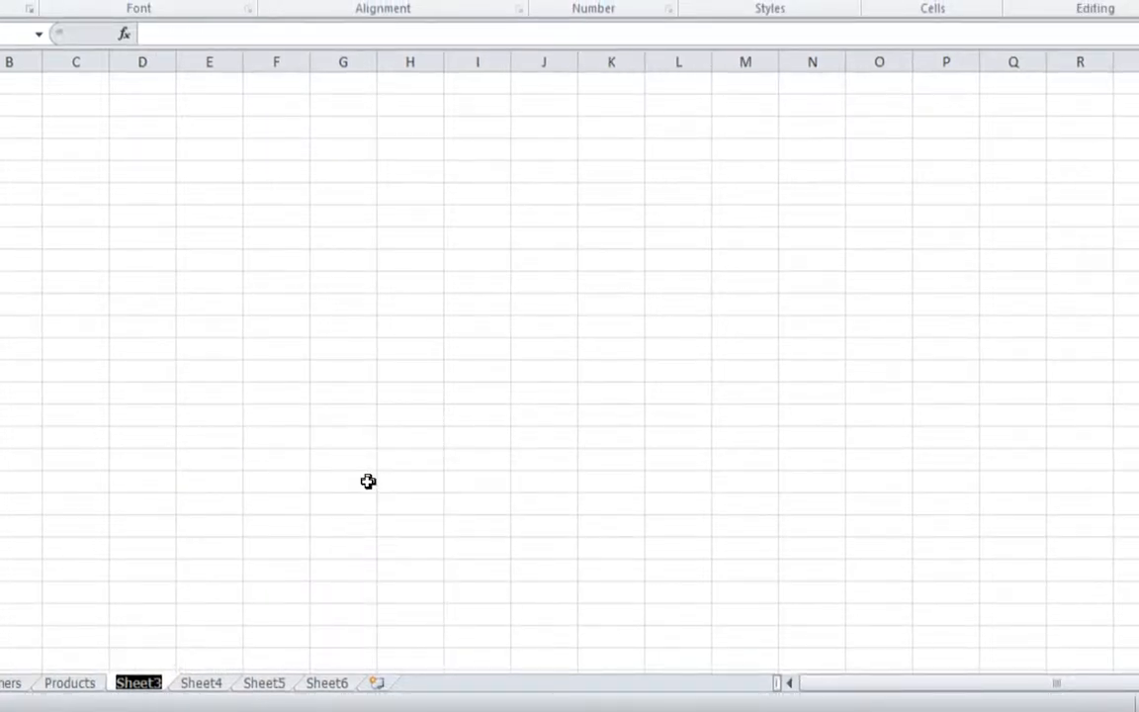
type("Auctions")
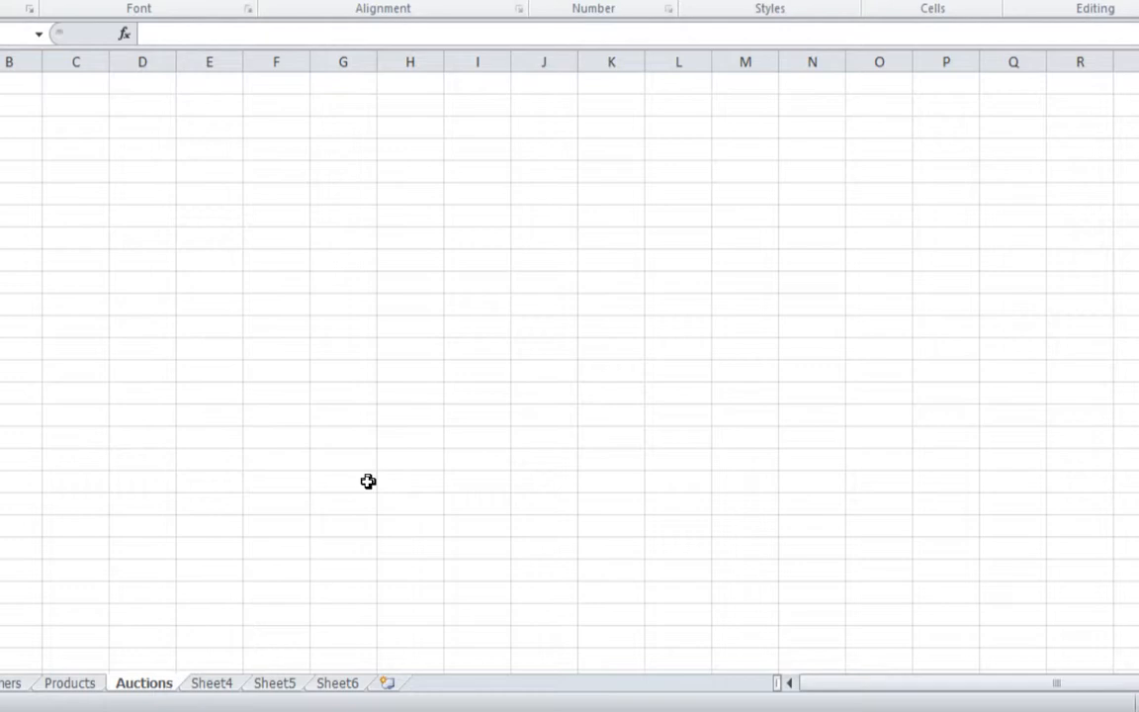
key("Return")
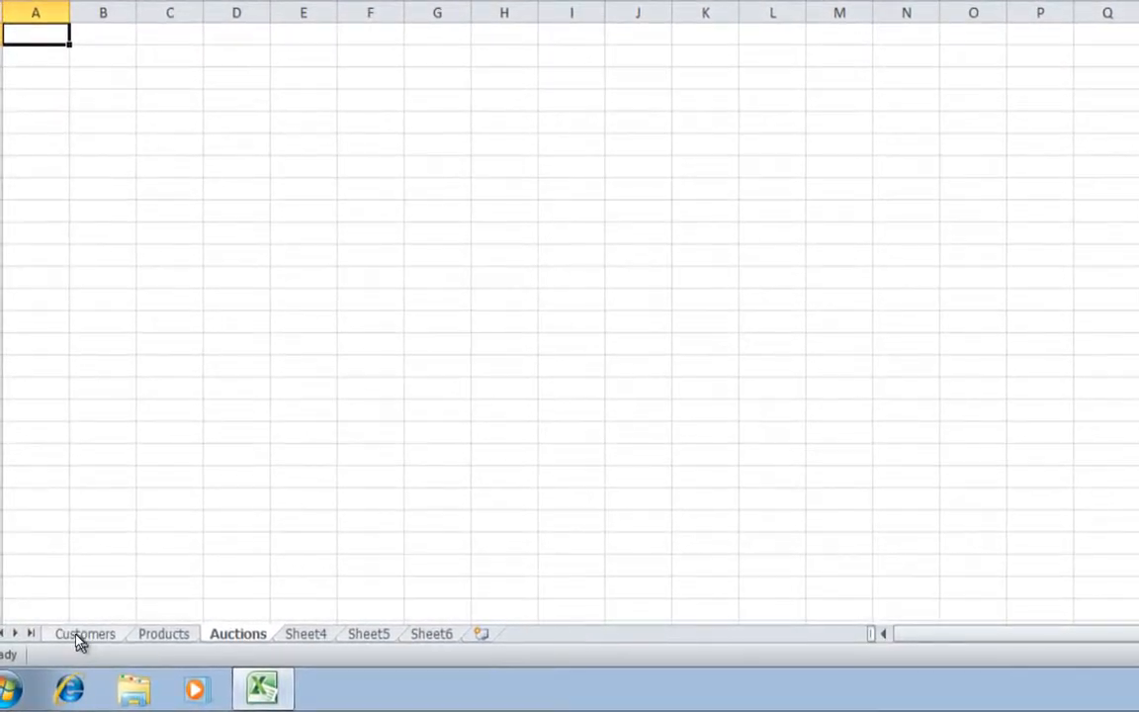
- On the Customers sheet, widen column A to about 13.88
left_click(79, 636)
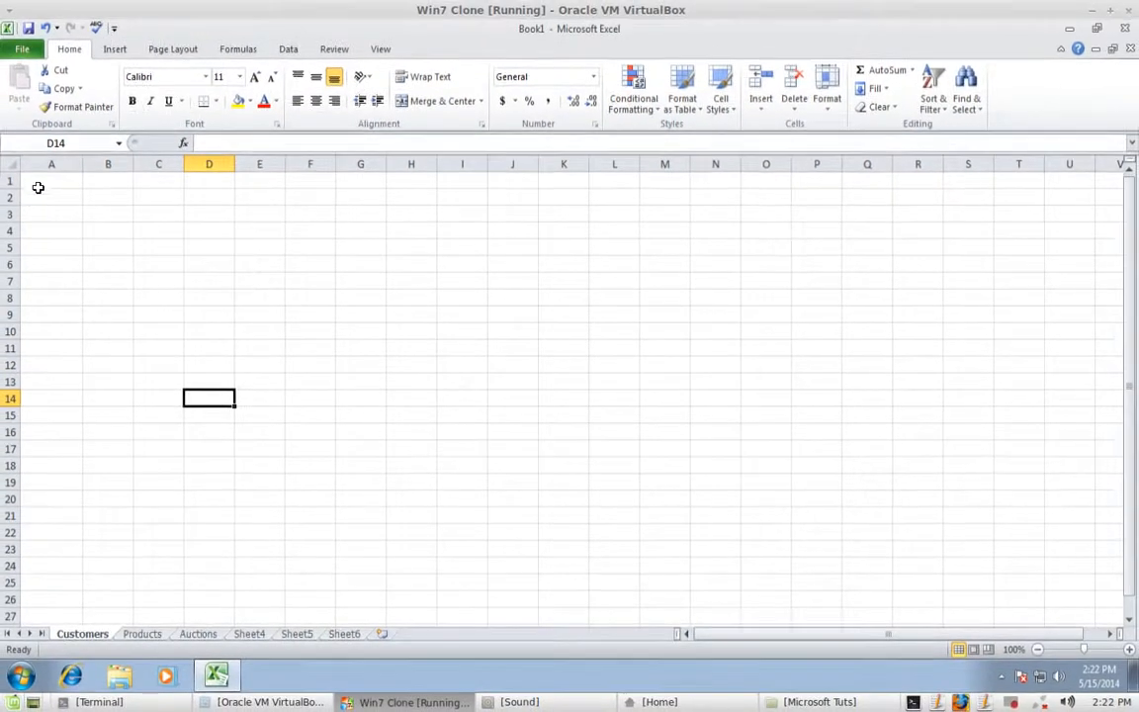
left_click(44, 180)
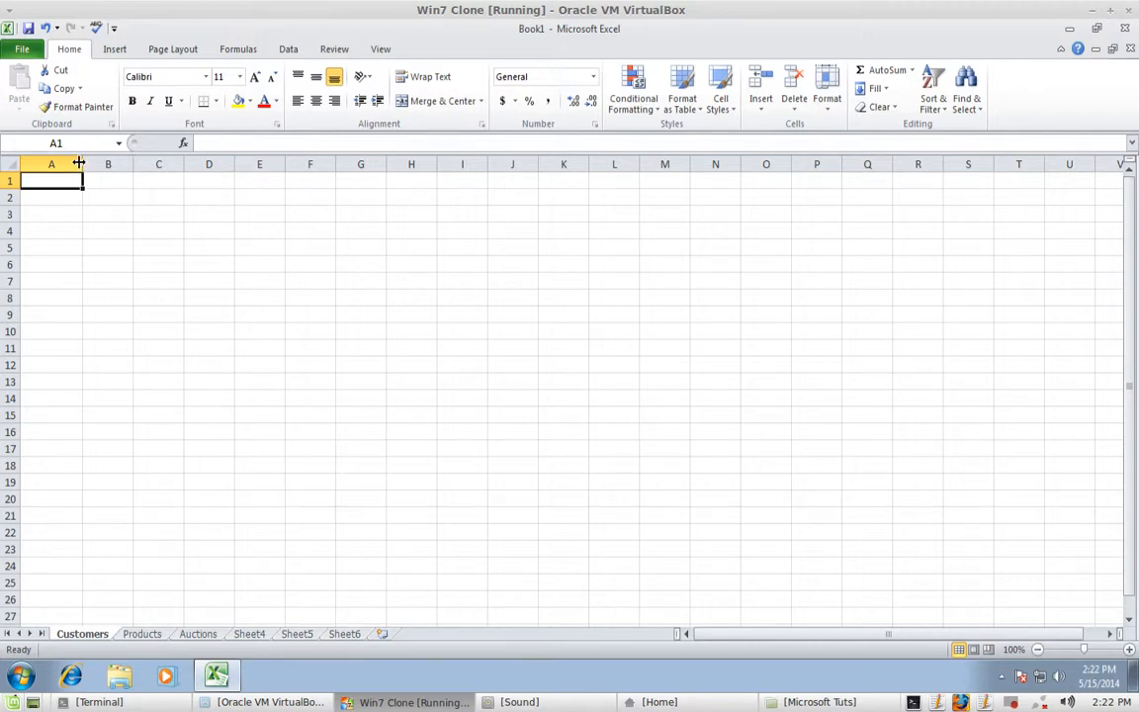
left_click_drag(85, 165, 435, 162)
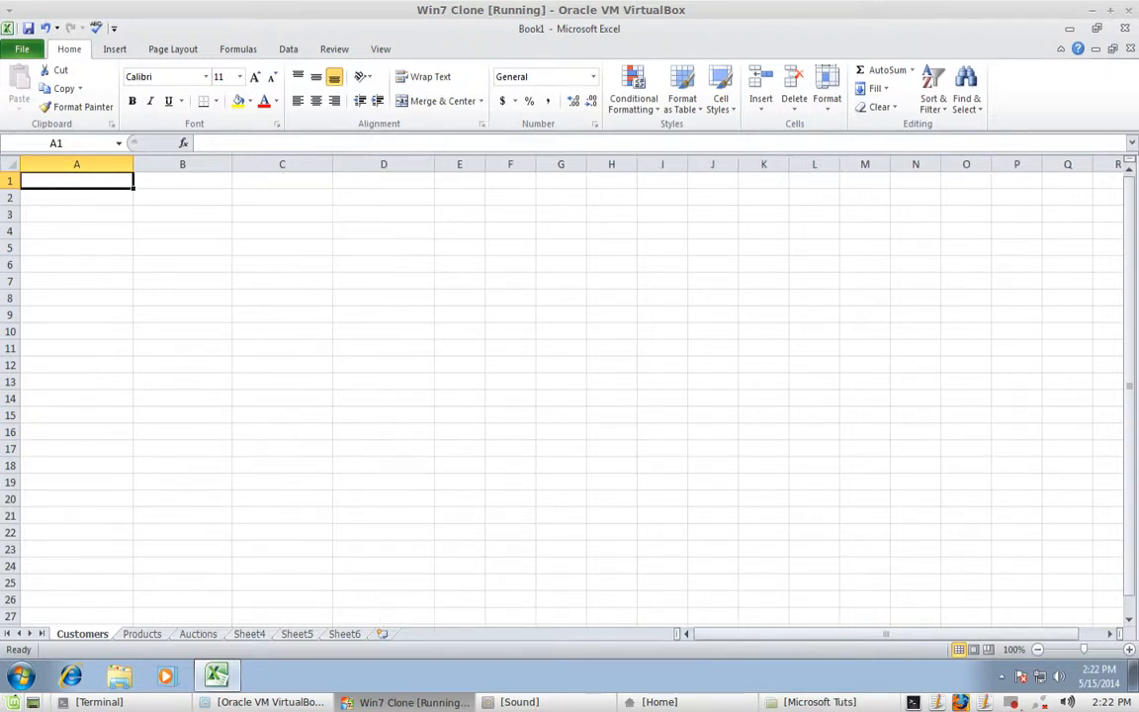
- Enter headers Customer Name, Customer User_name and Customer Email in A1:C1, widening column B
type("C")
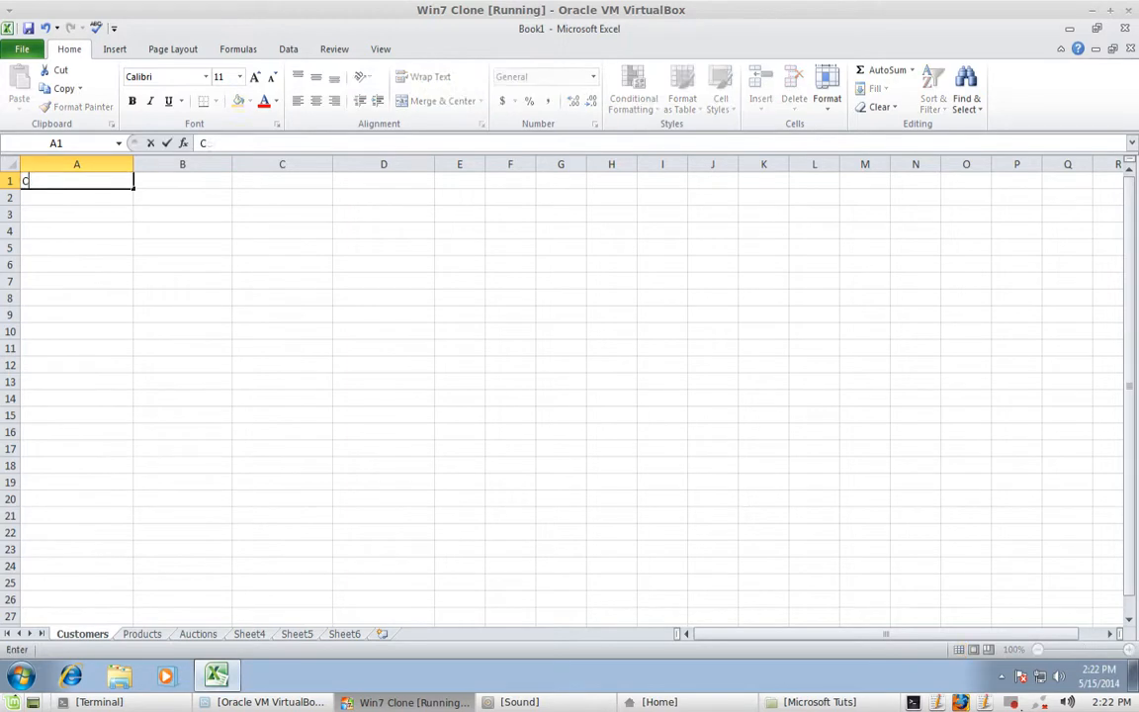
type("ustomer Name")
key("Tab")
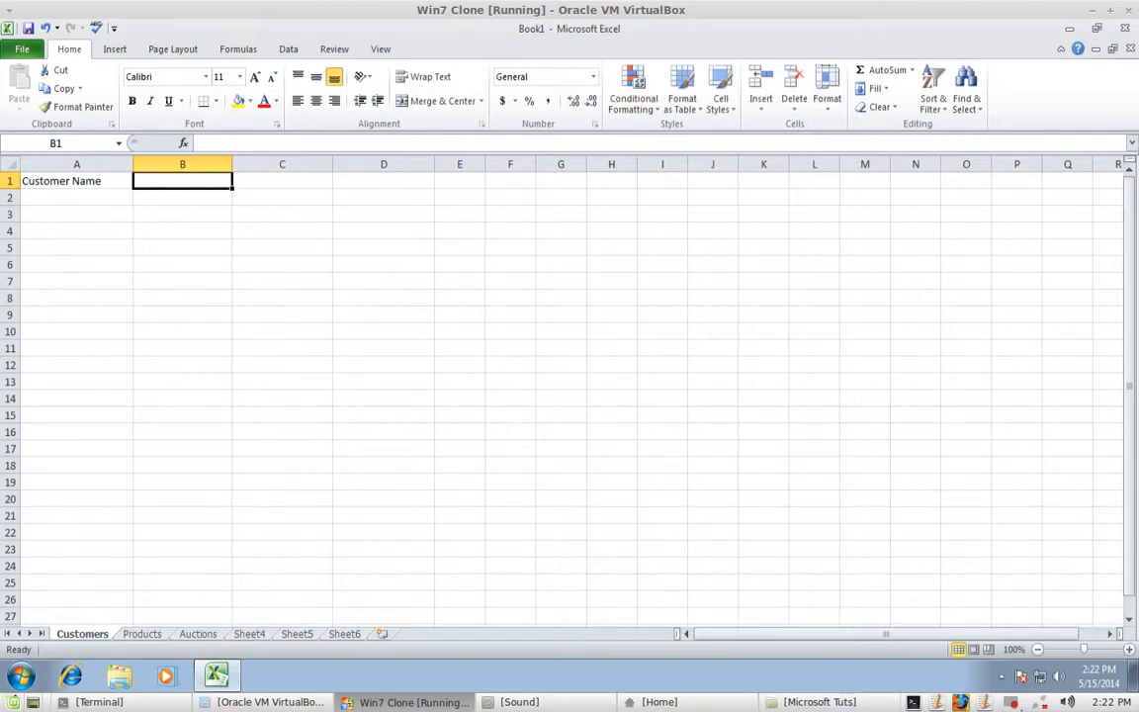
type("Customer")
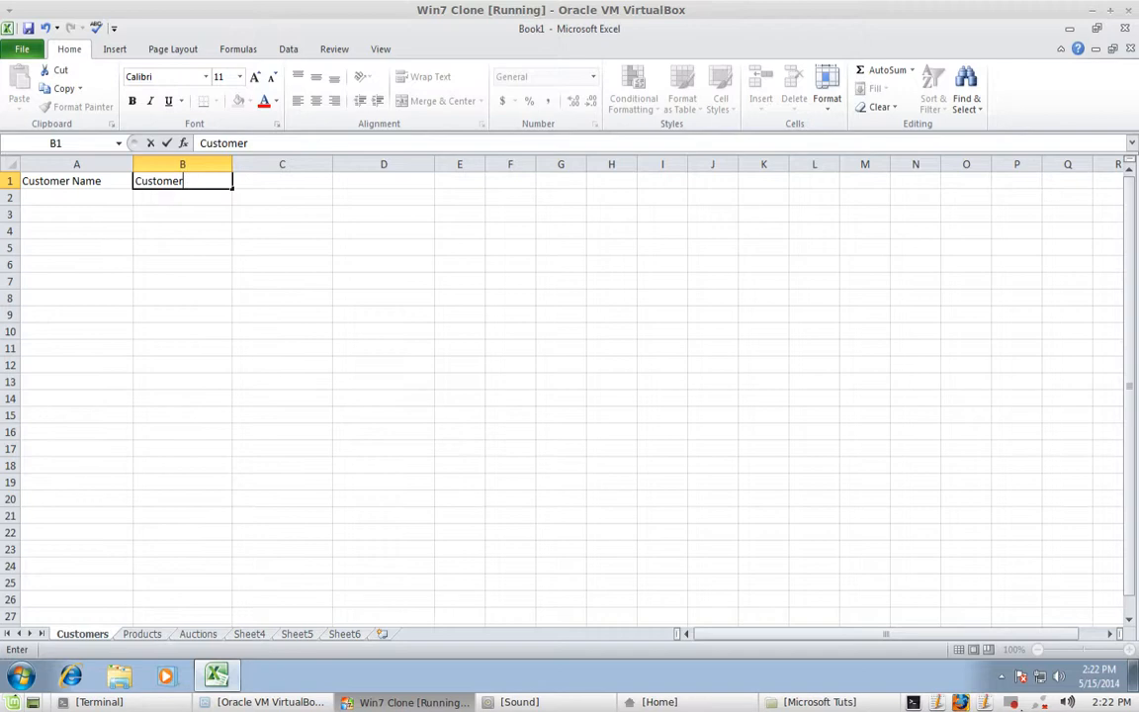
type(" User_name")
left_click(237, 181)
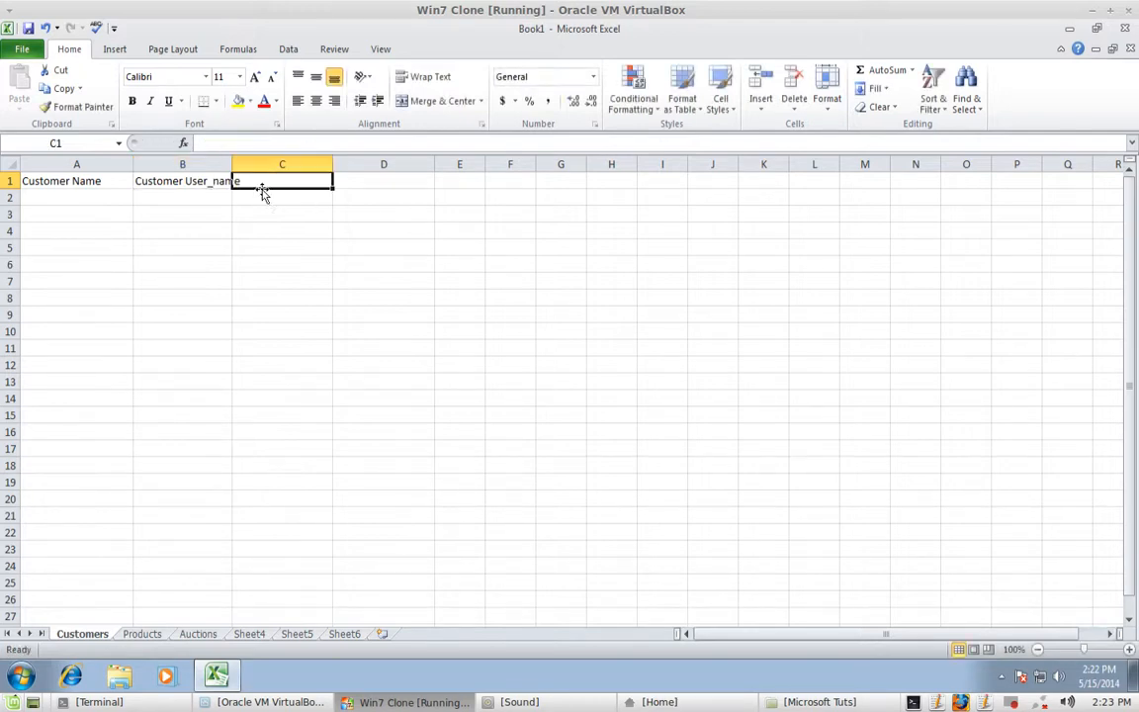
mouse_move(234, 168)
left_mouse_down()
mouse_move(262, 170)
mouse_move(243, 166)
left_mouse_up()
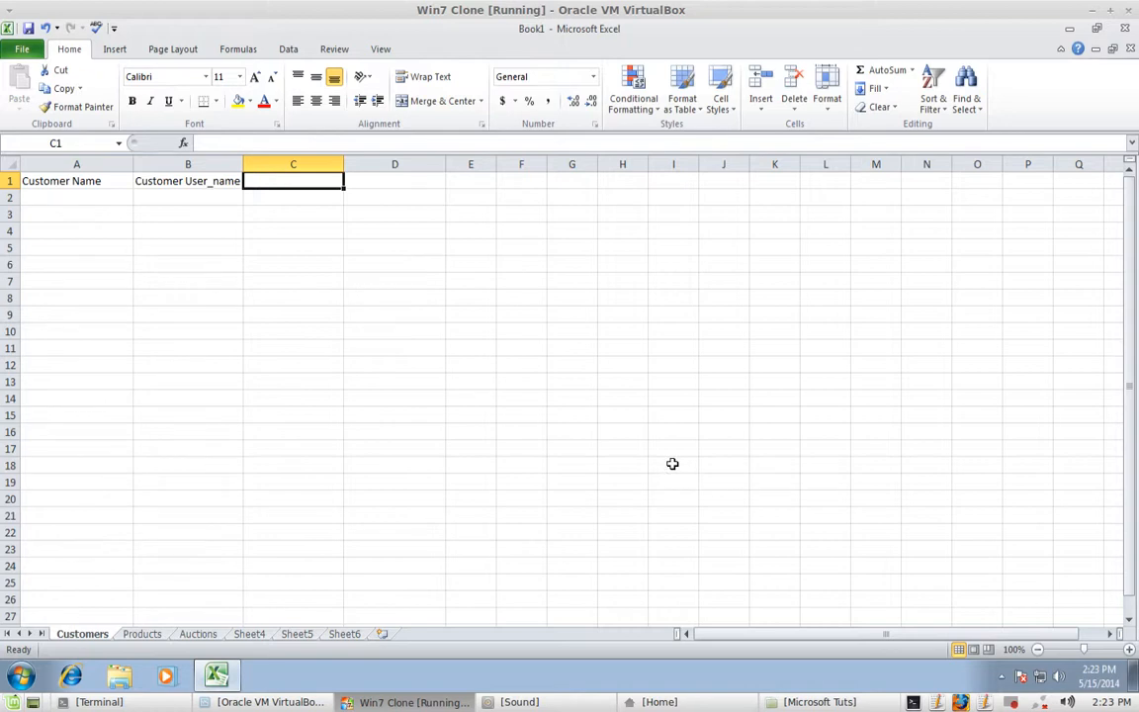
type("C")
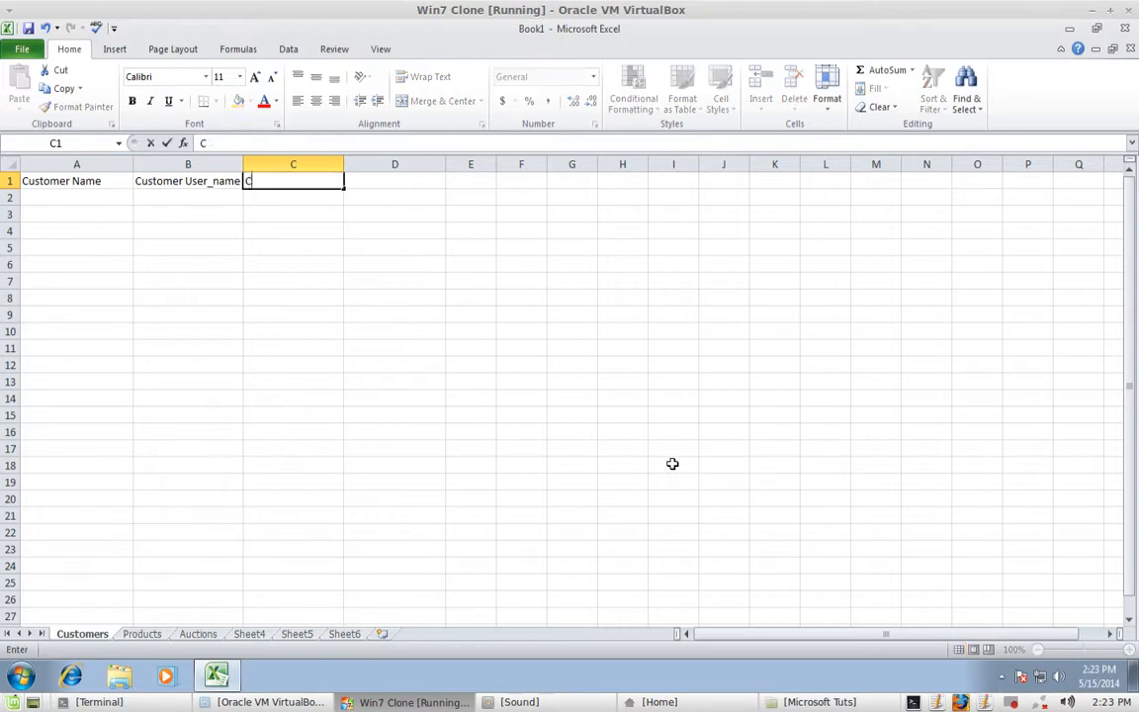
type("ustomer Email")
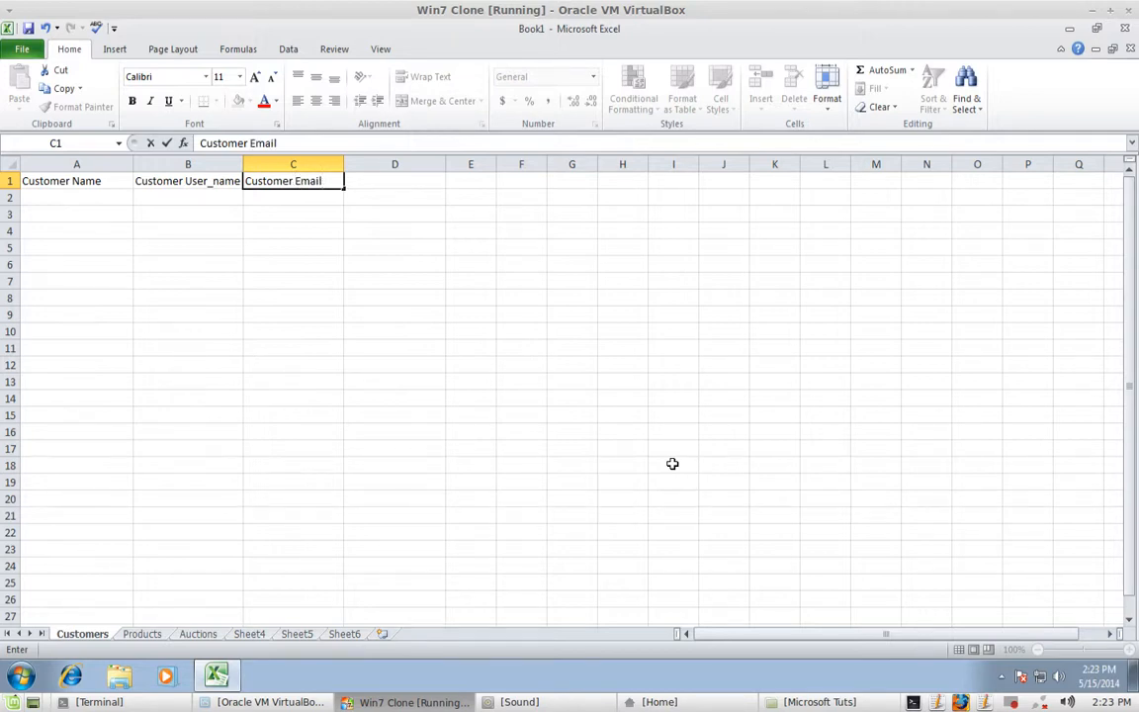
key("Return")
key("Return")
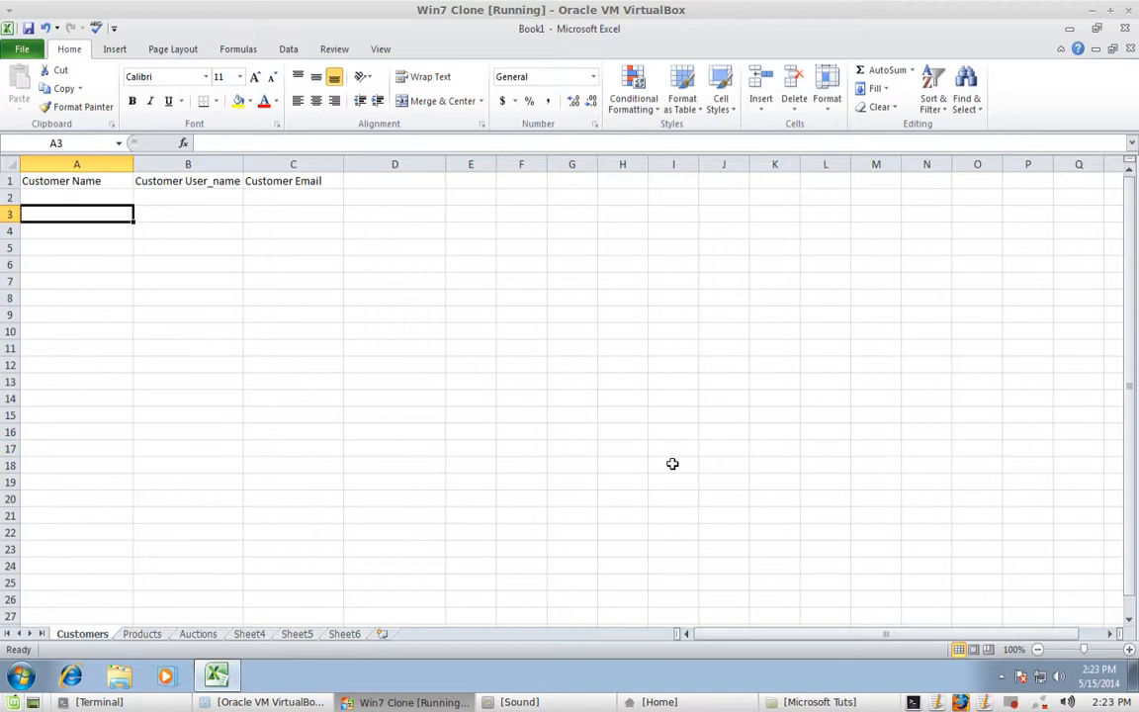
- Fill row 3 with the first customer's full name, user name and e-mail address
type("dw")
key("BackSpace")
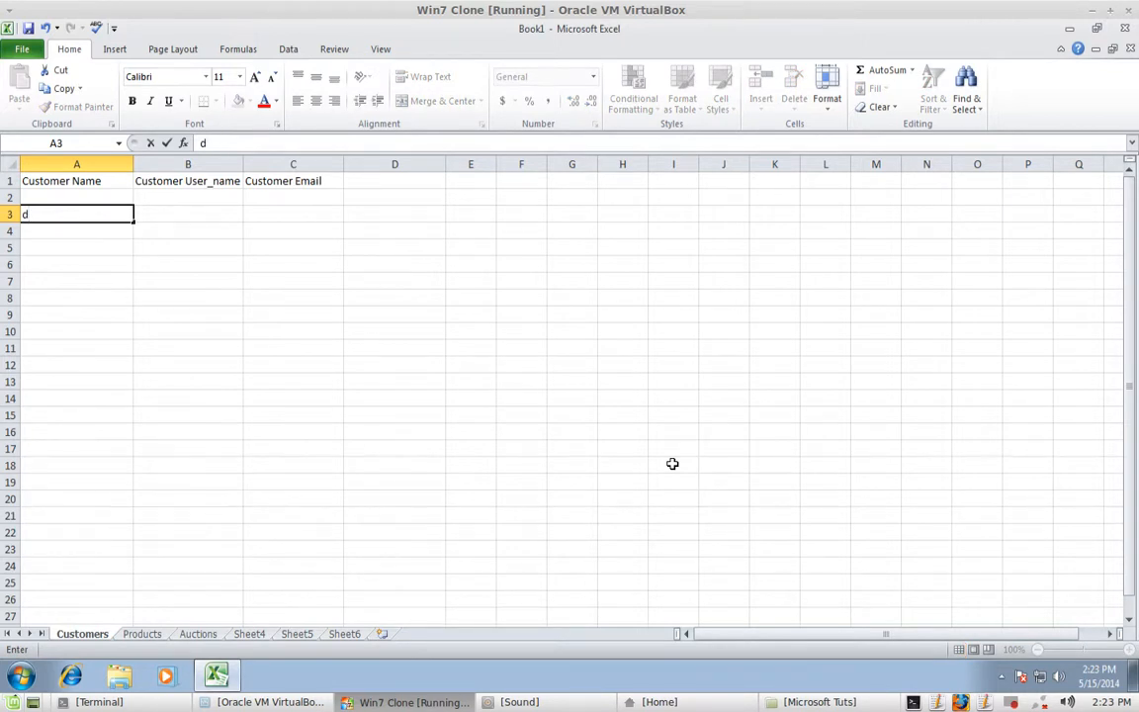
key("BackSpace")
key("Tab")
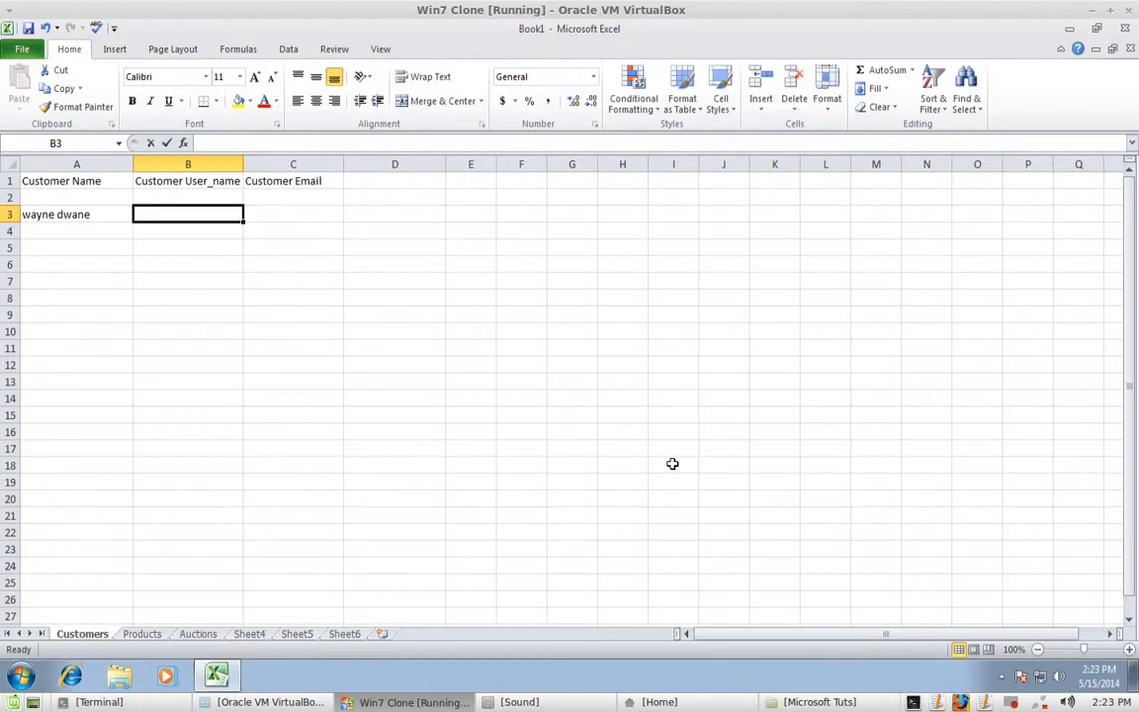
type("dwan")
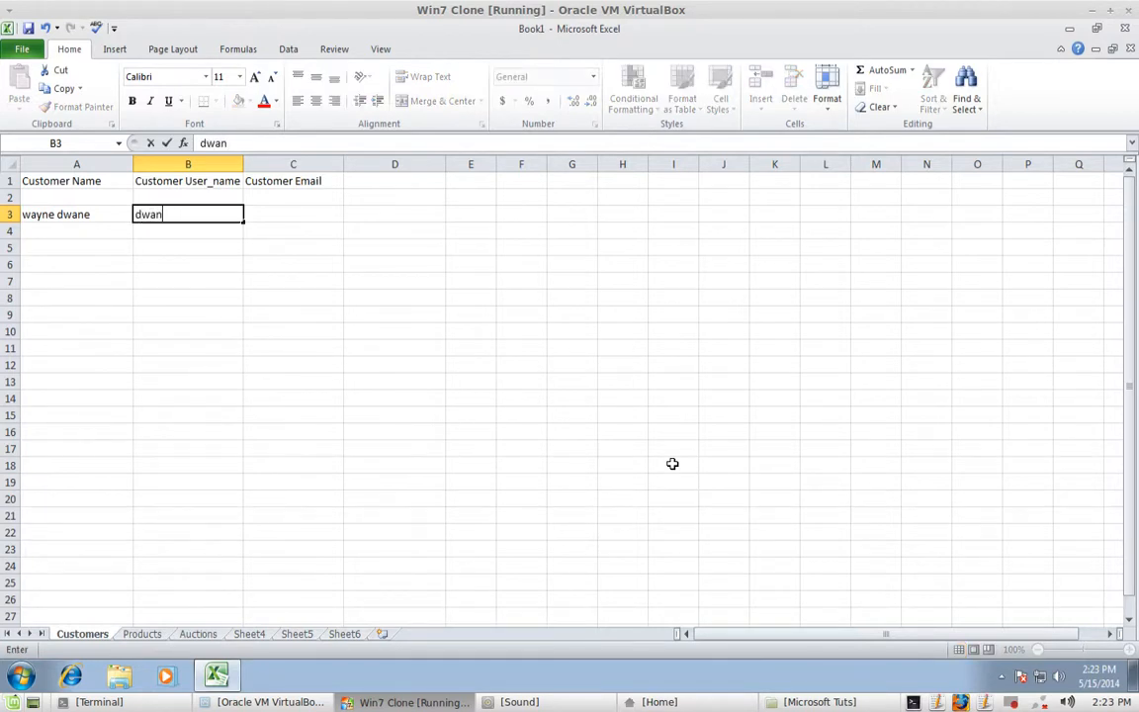
type("e")
key("Tab")
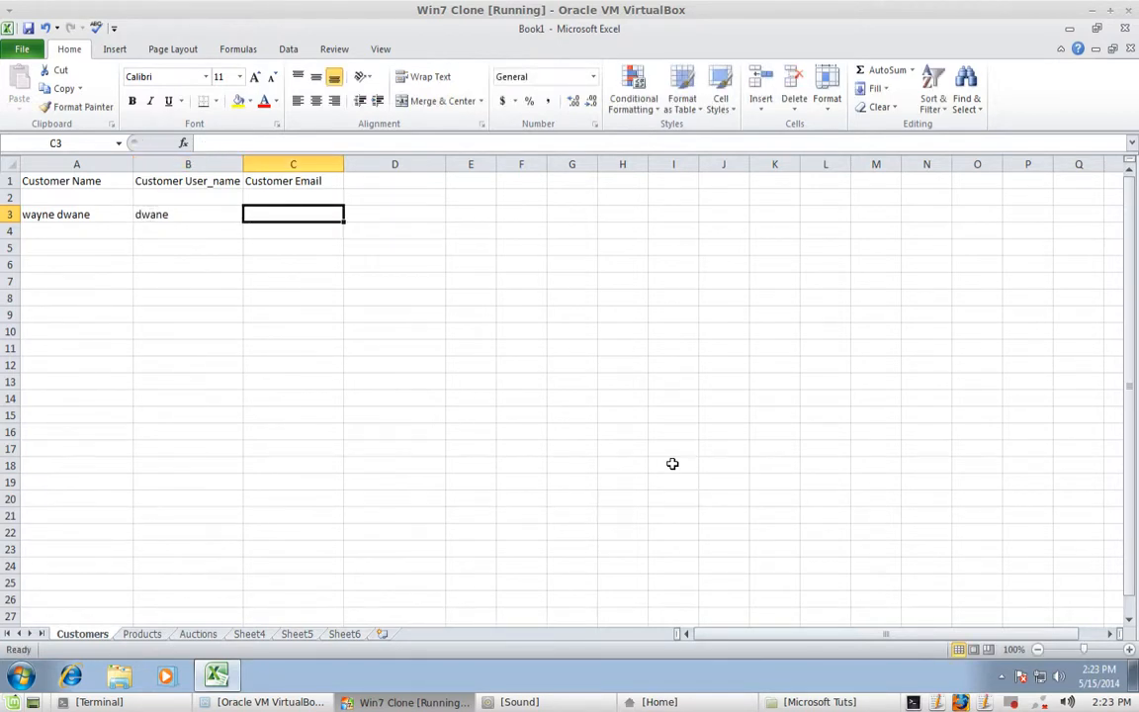
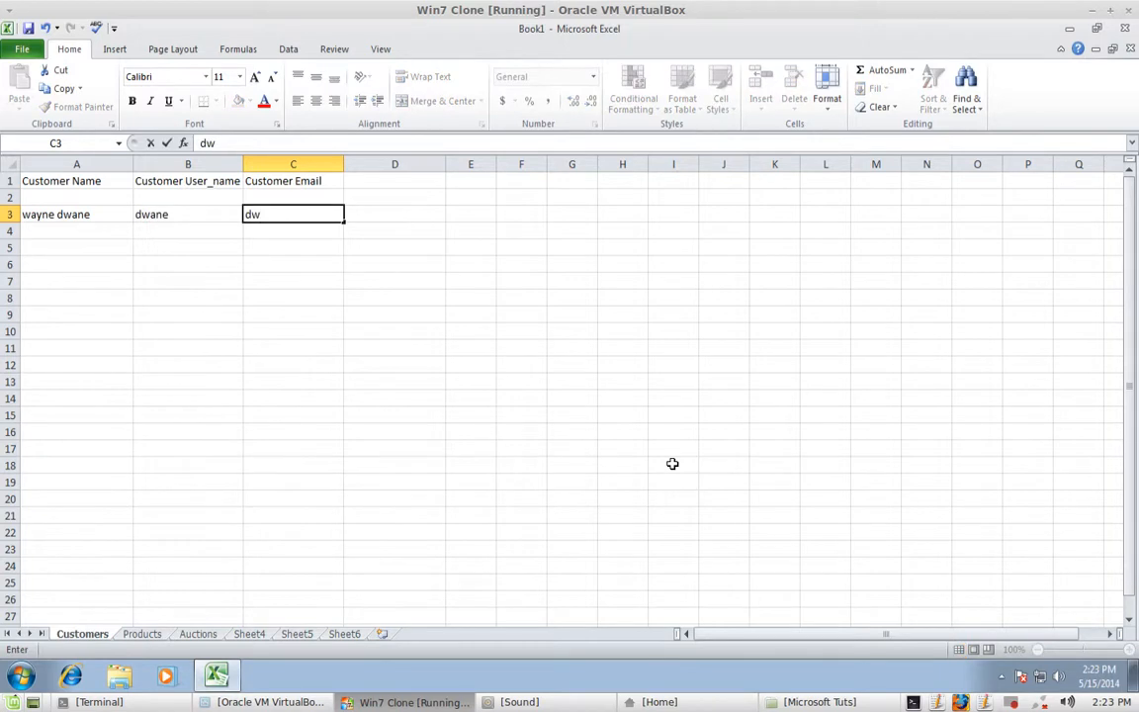
key("Return")
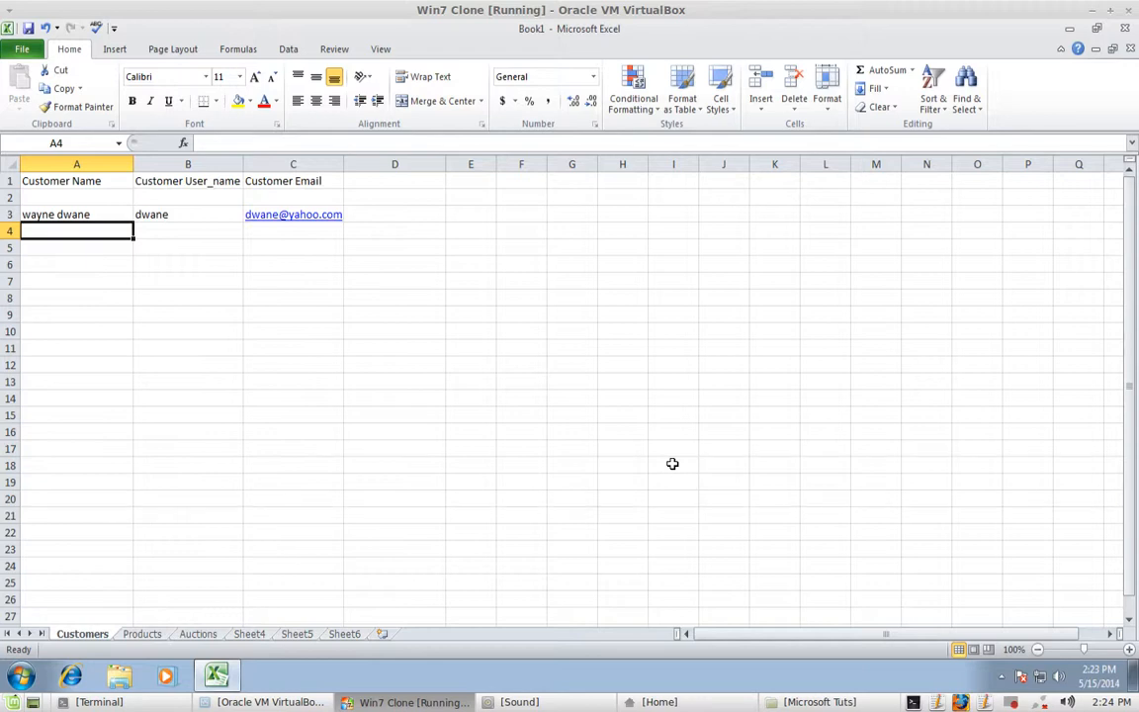
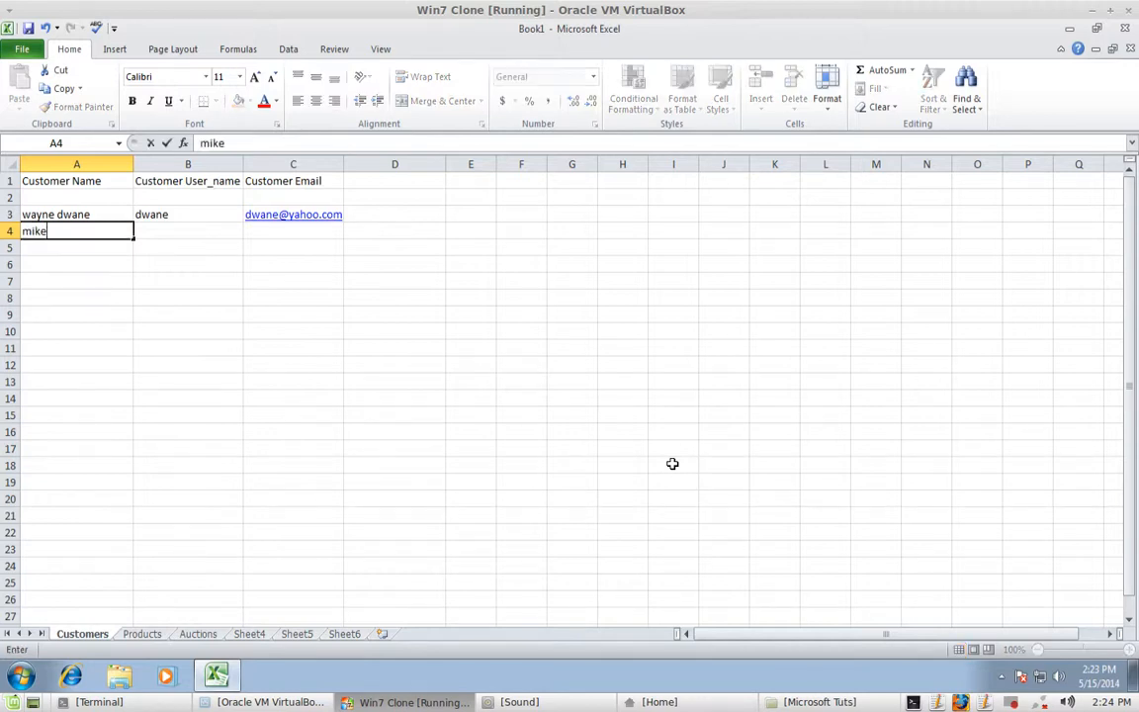
- Fill row 4 with the second customer's full name, user name and e-mail address
type("ms")
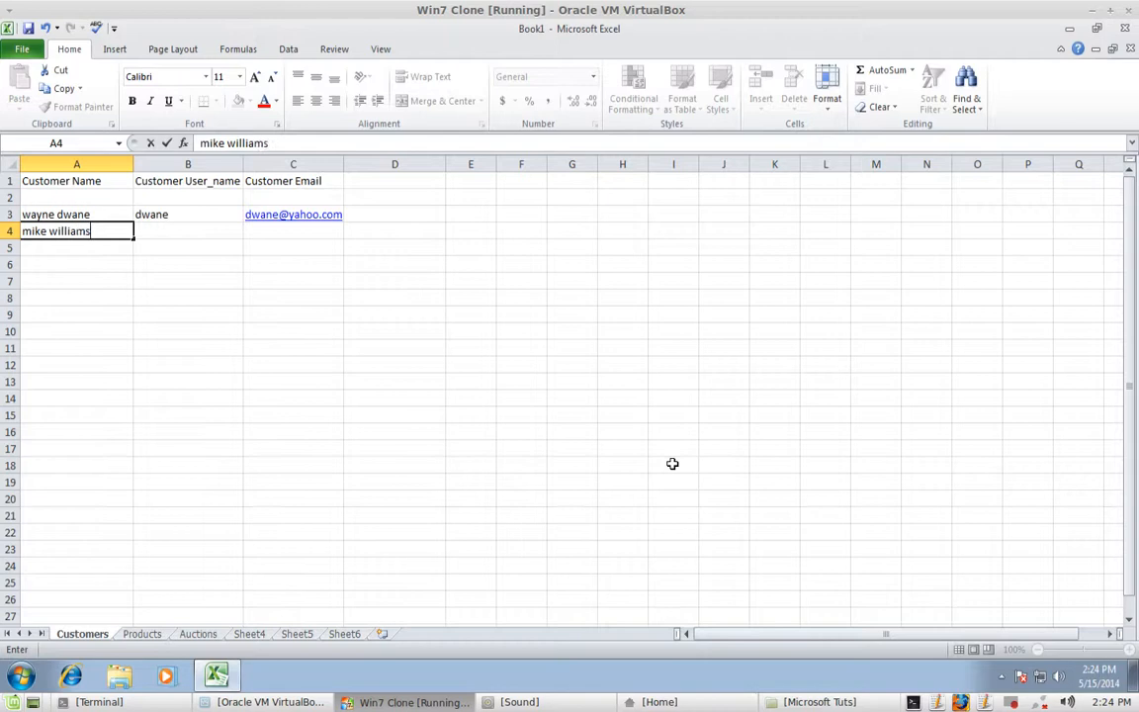
key("Tab")
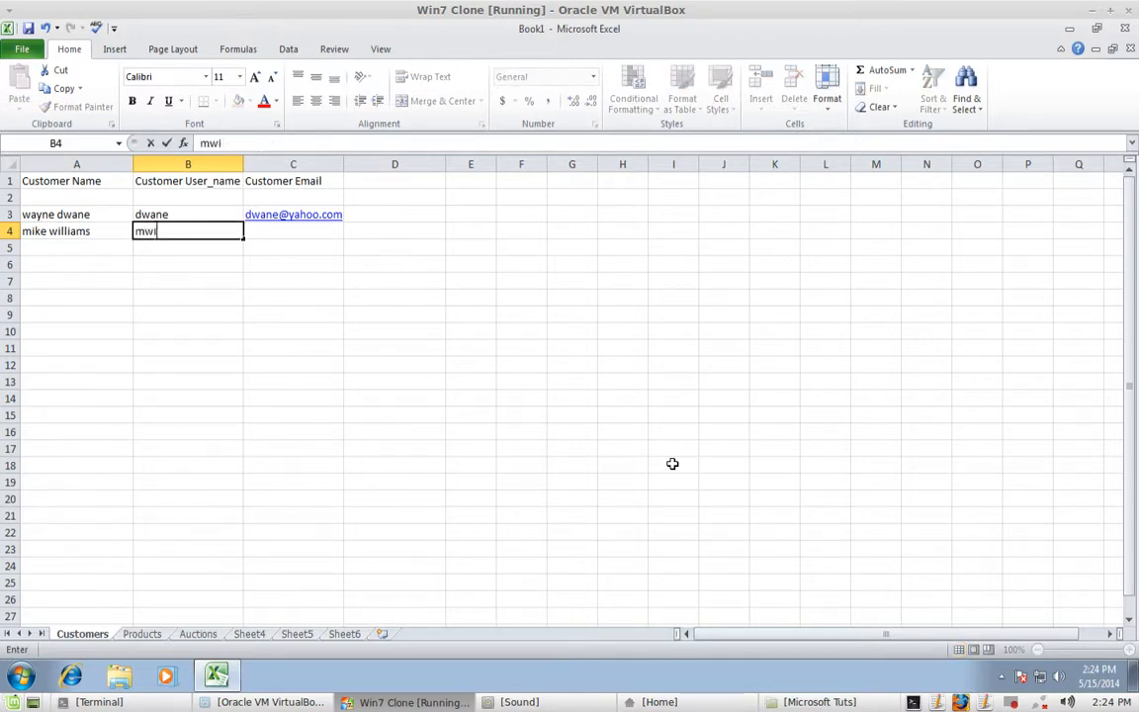
key("Tab")
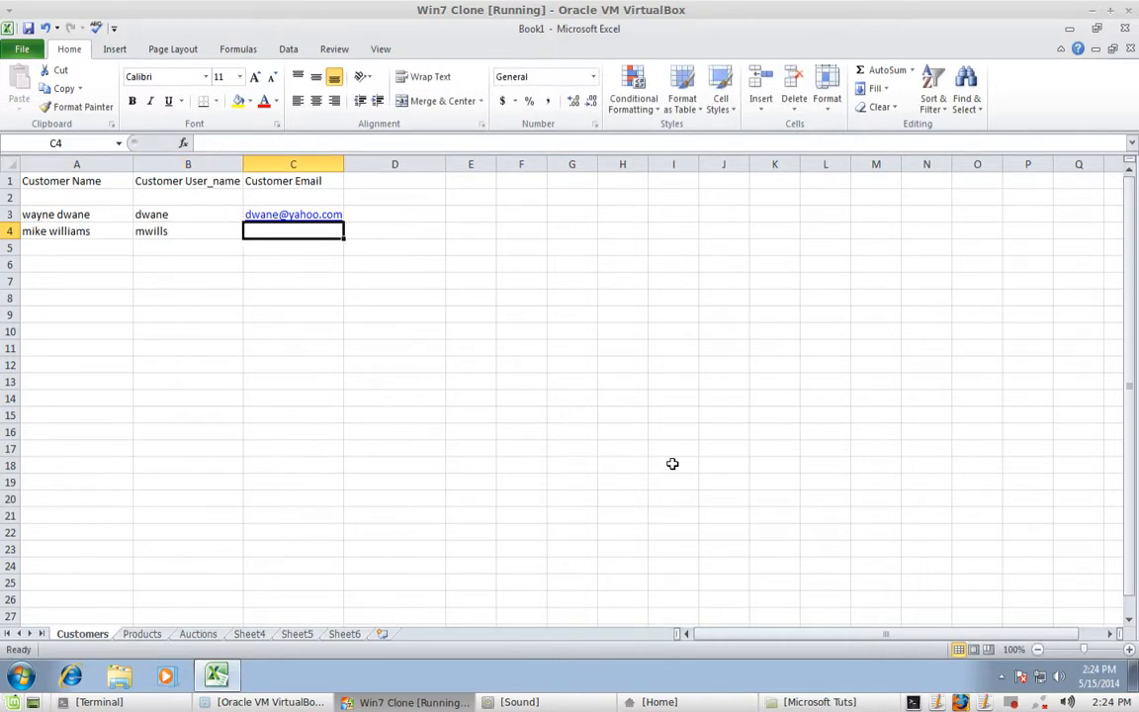
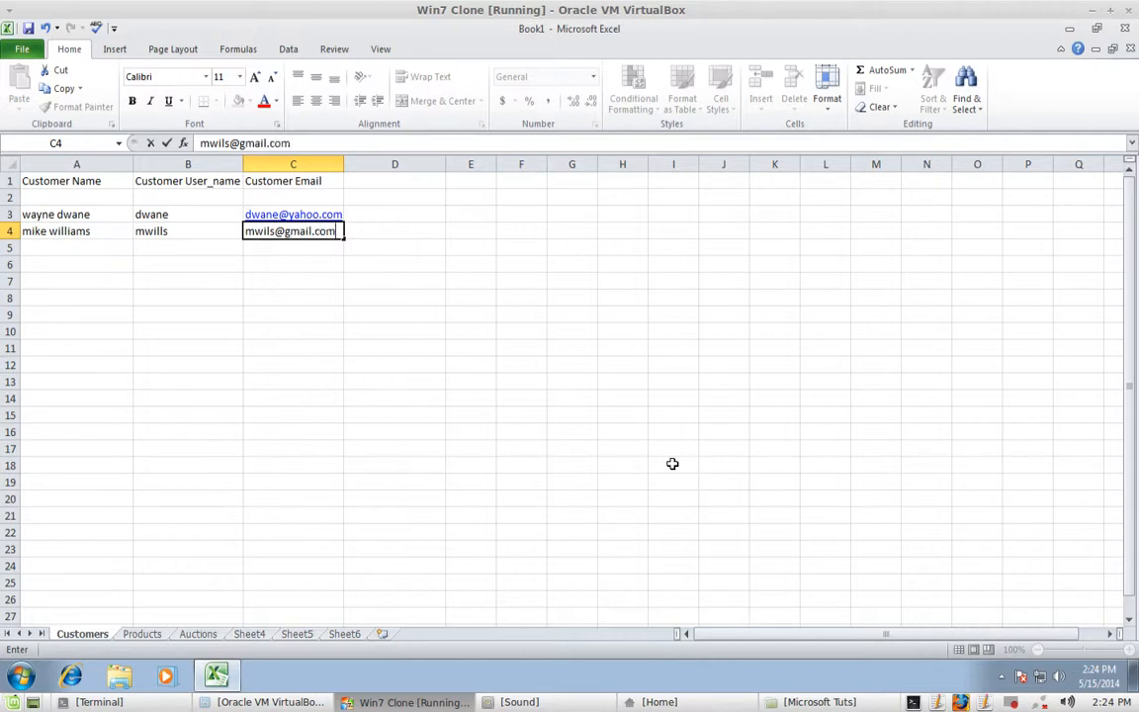
key("Return")
key("Return")
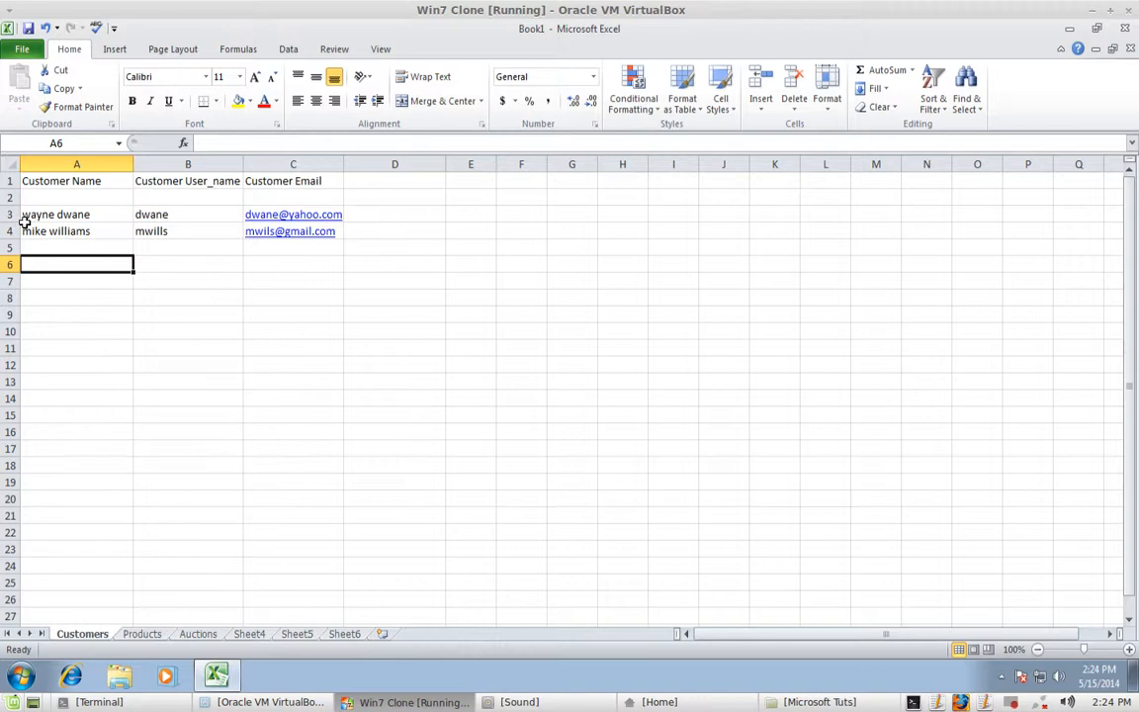
- Apply All Borders to the header cells A1:C1
left_click(54, 182)
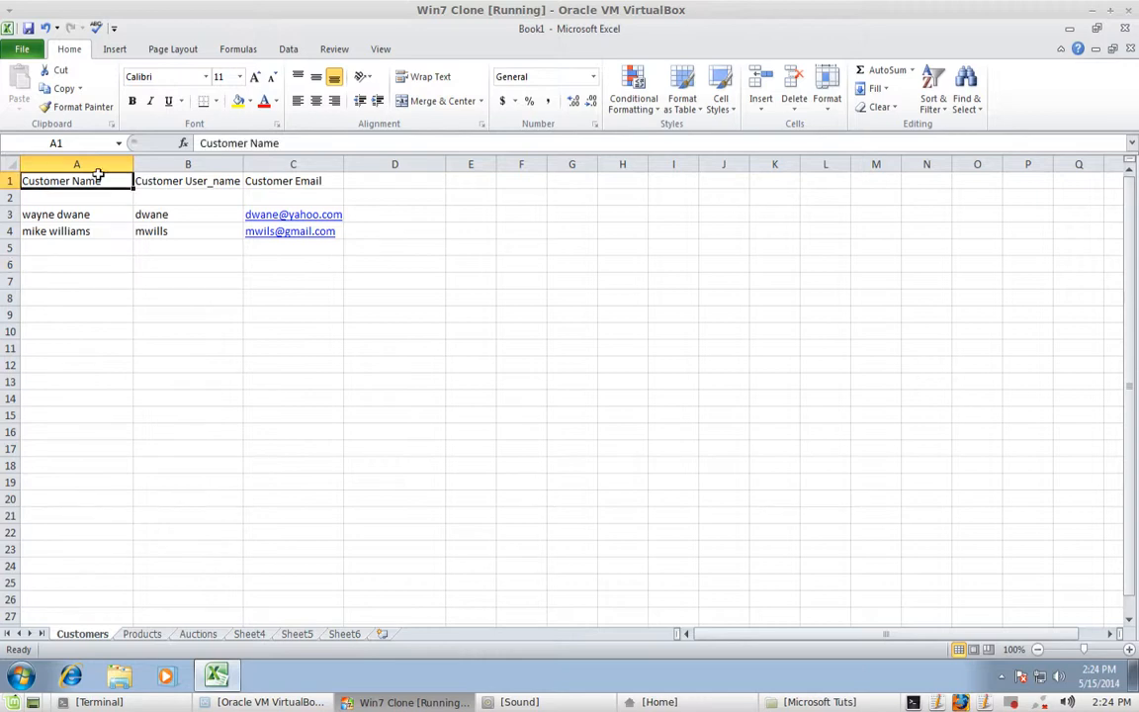
left_click_drag(77, 181, 280, 184)
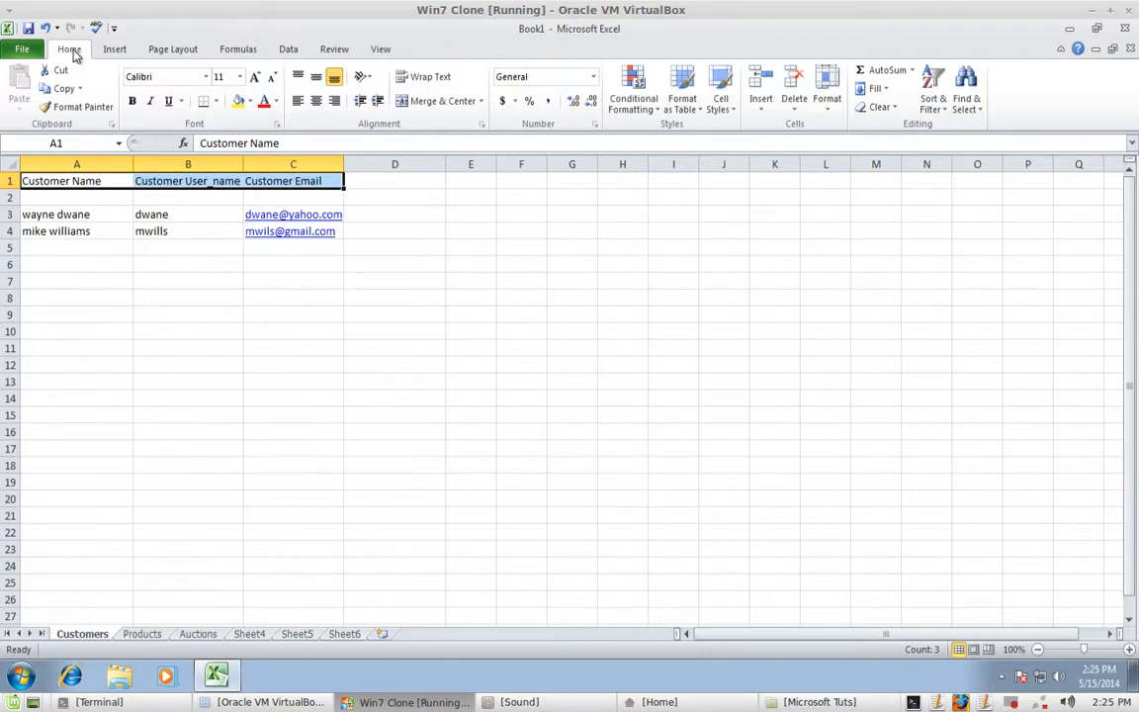
left_click(216, 101)
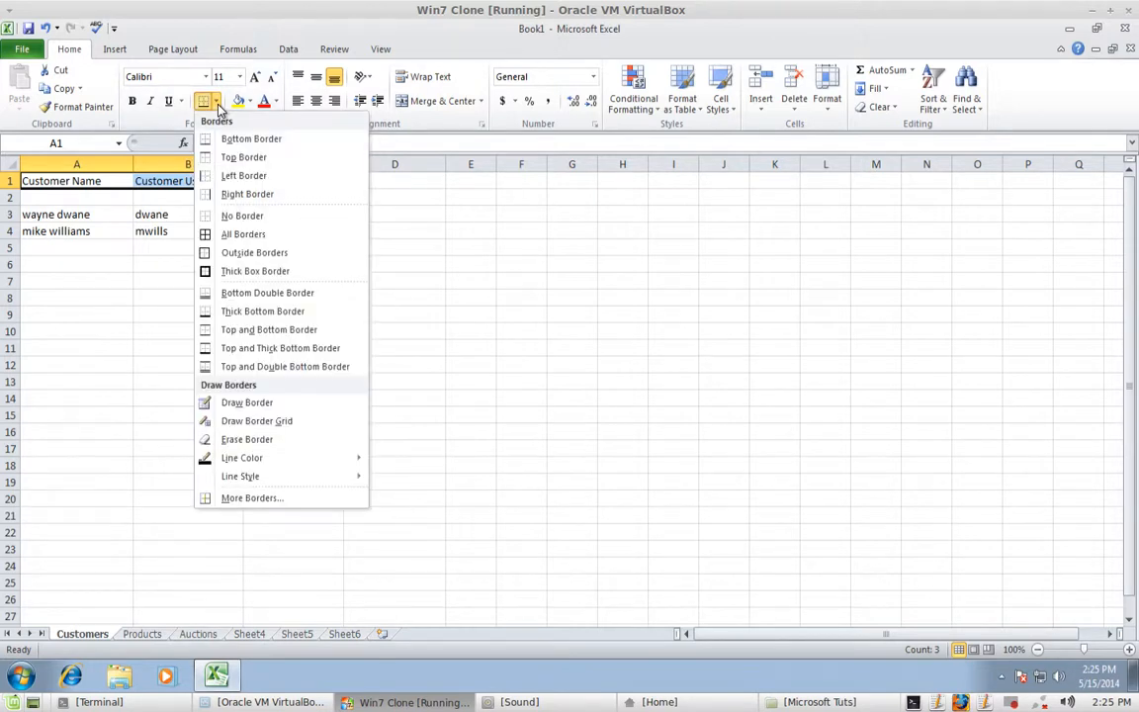
left_click(259, 237)
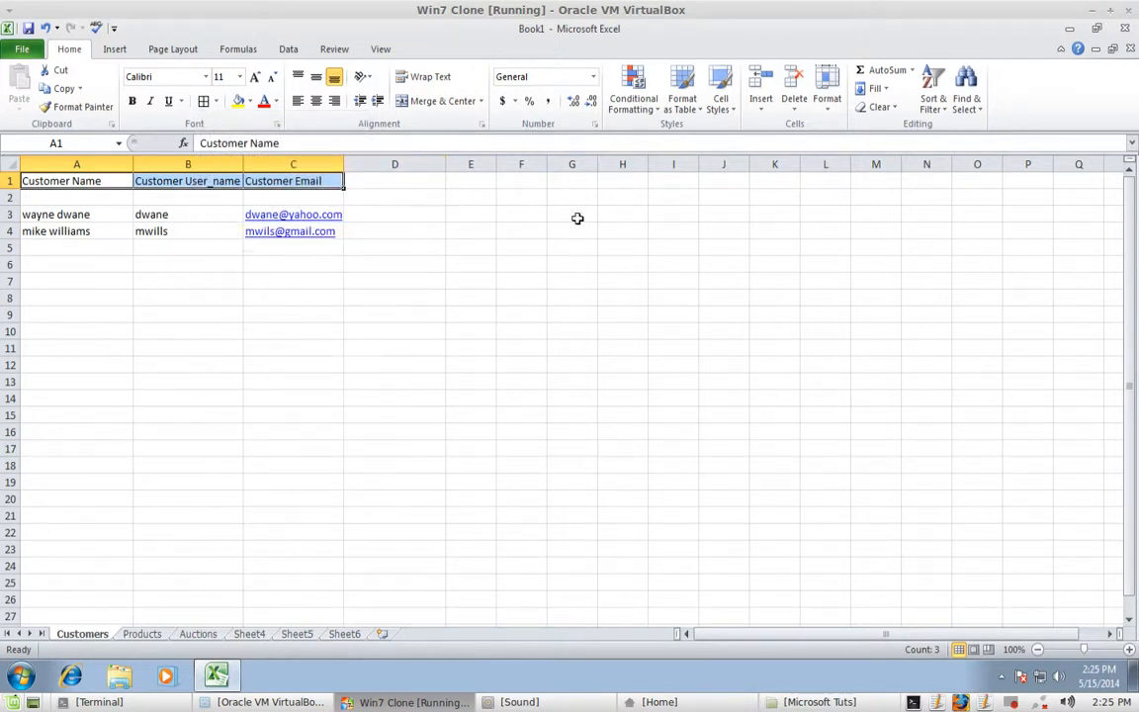
left_click(566, 198)
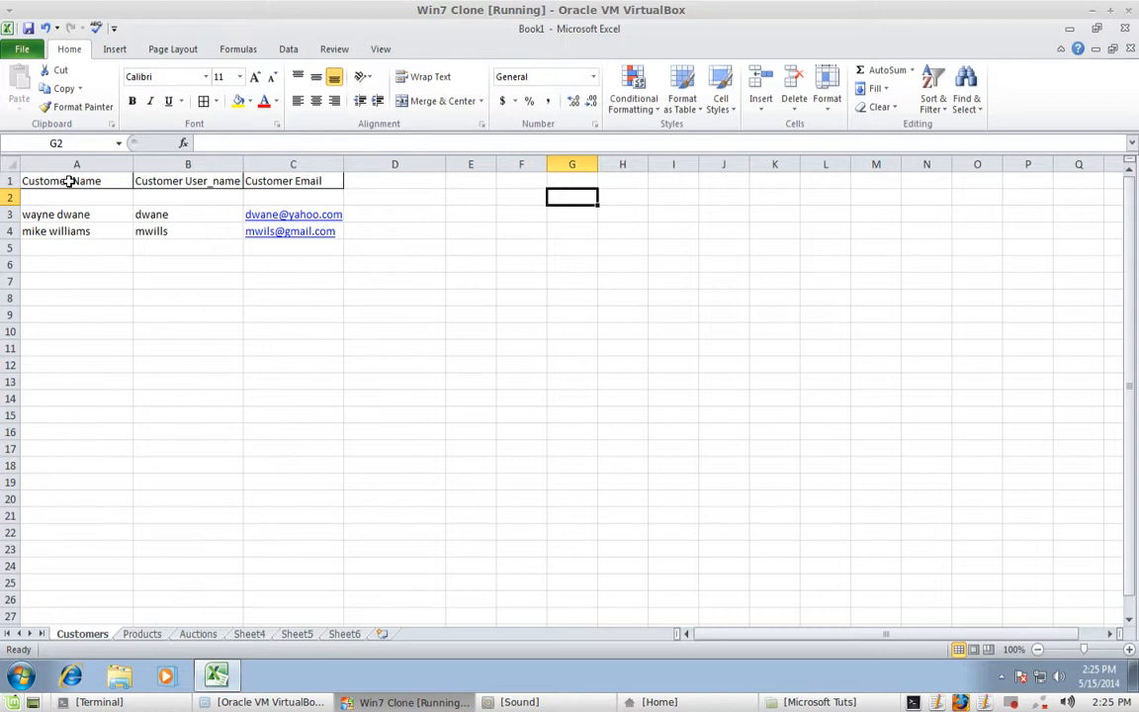
- Make the A1:C1 headers bold and add a Thick Box Border around them
left_click_drag(41, 181, 294, 175)
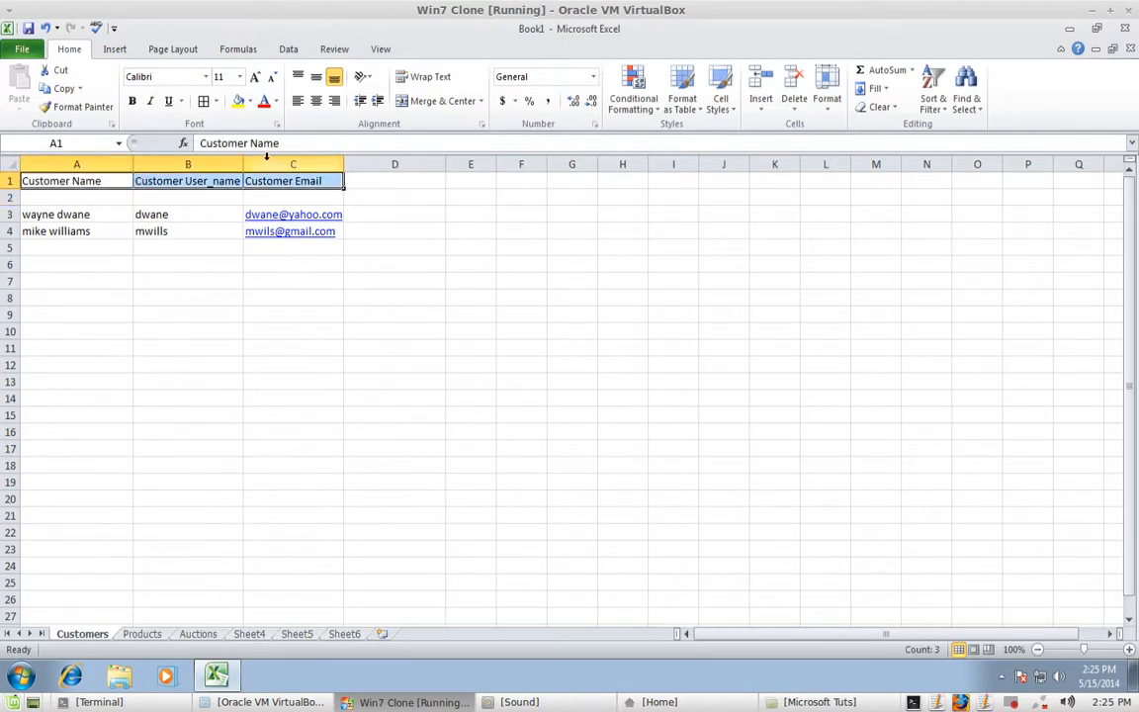
left_click(132, 103)
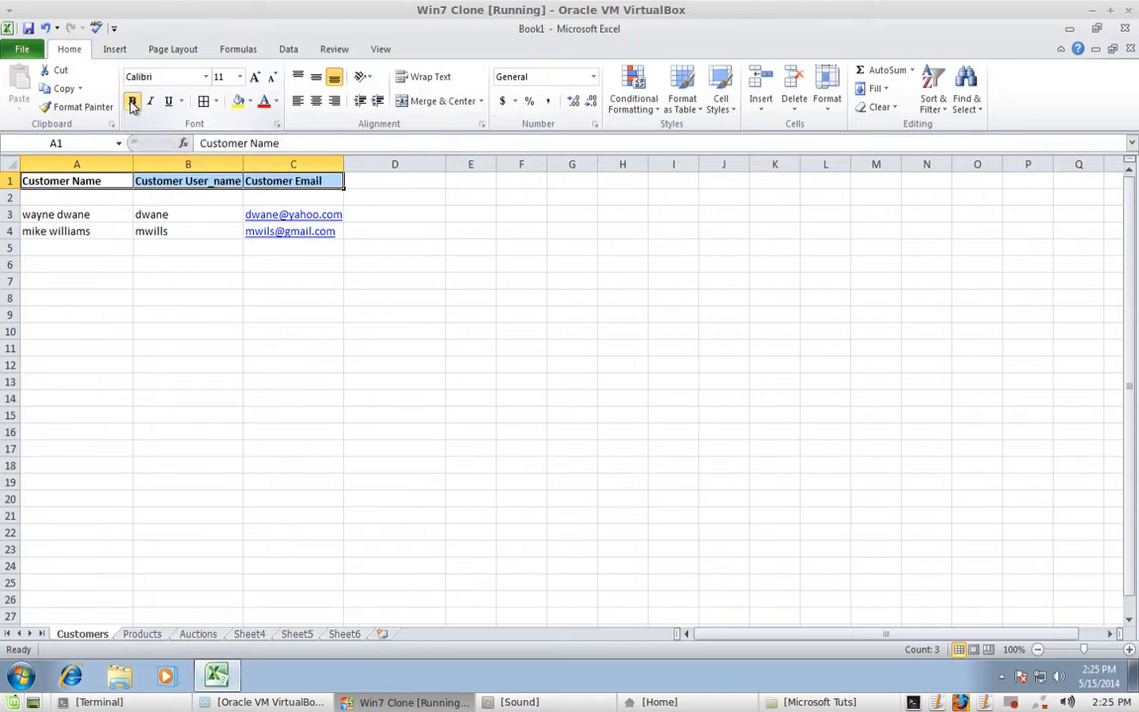
left_click(217, 102)
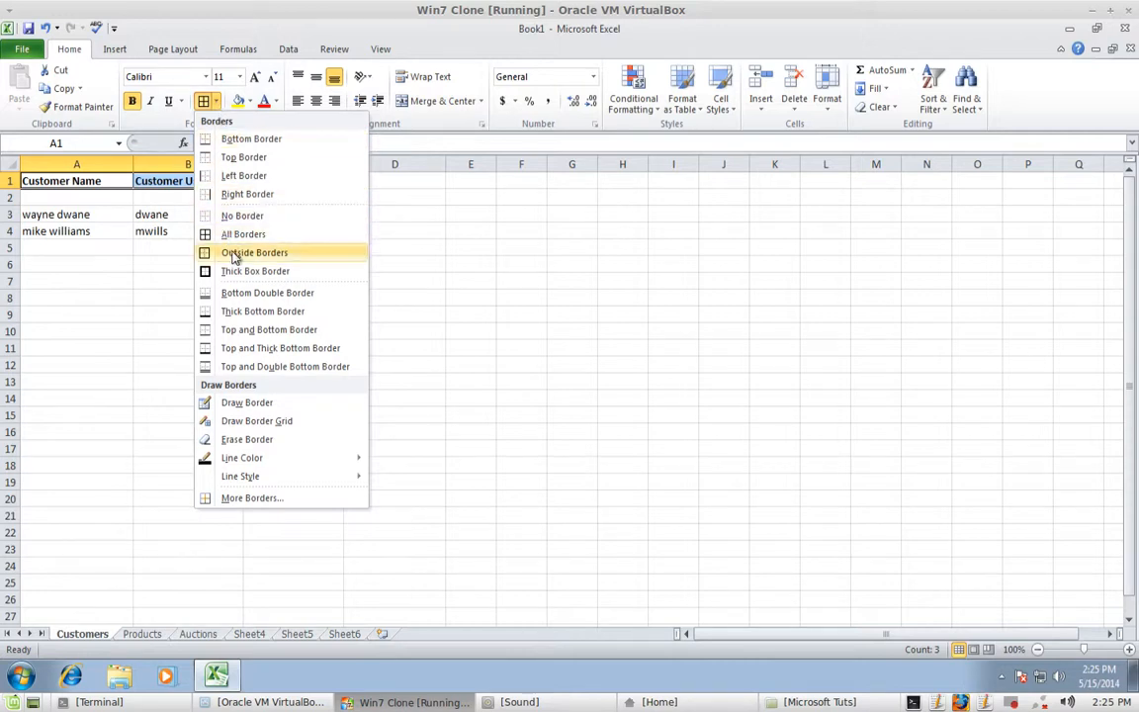
left_click(273, 271)
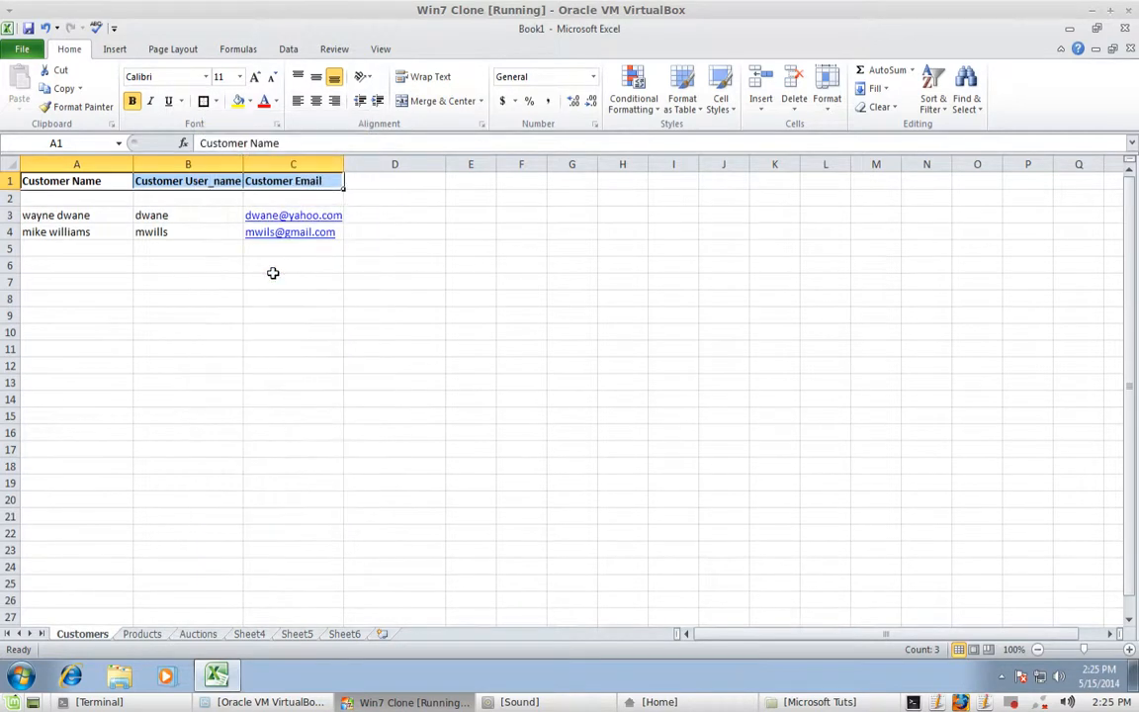
left_click(263, 281)
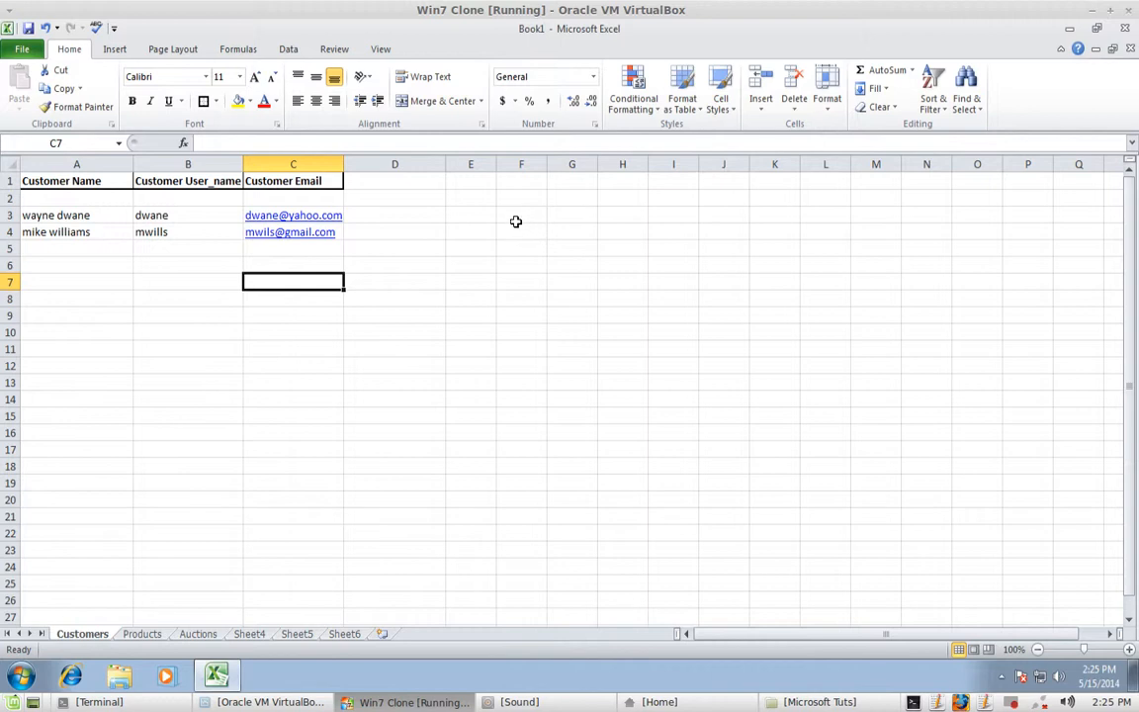
left_click(485, 232)
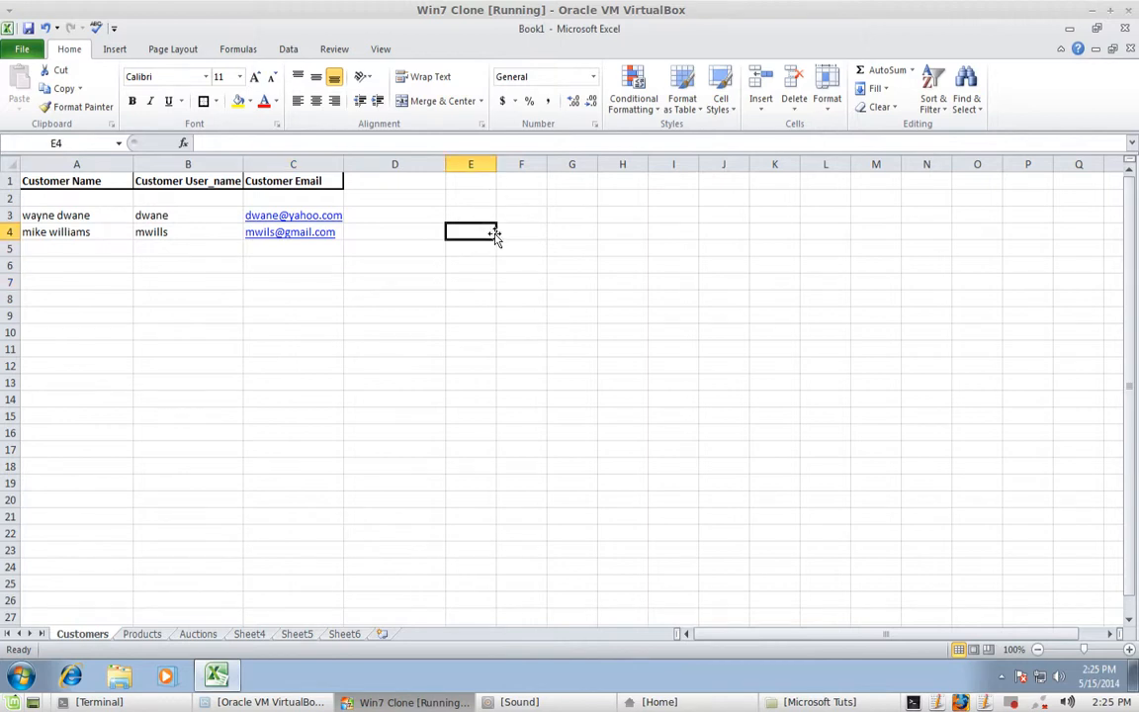
- Apply All Borders to the customer records in A3:C4
left_click_drag(65, 214, 317, 236)
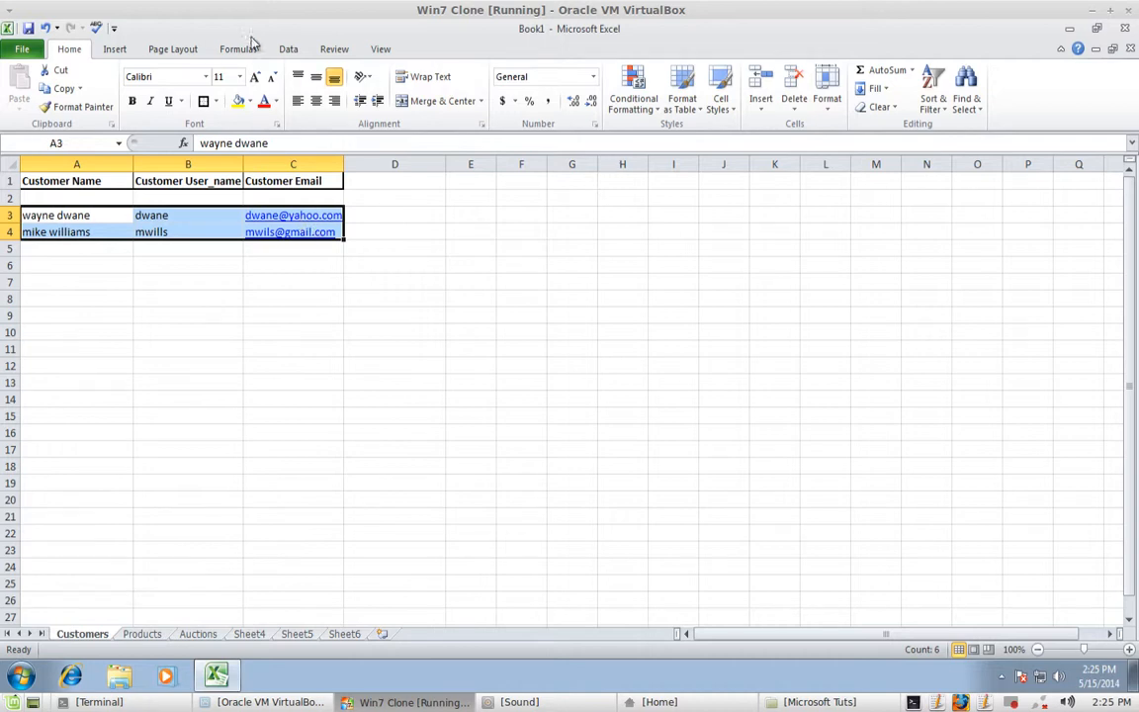
left_click(216, 104)
left_click(223, 234)
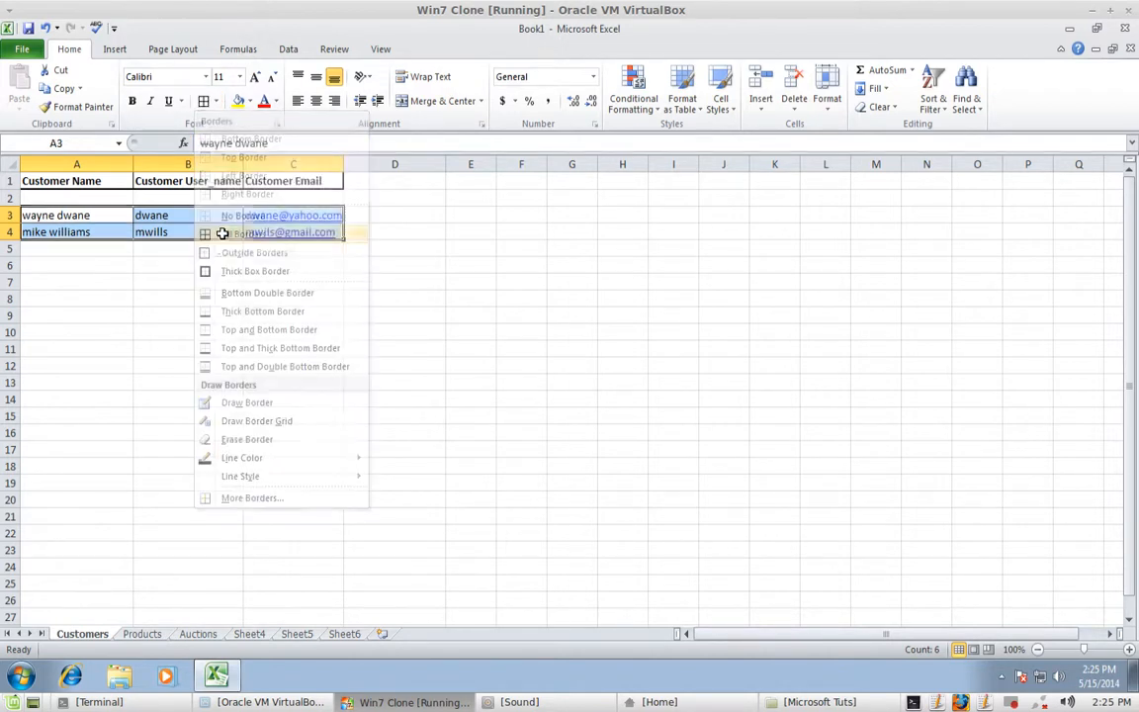
left_click(376, 302)
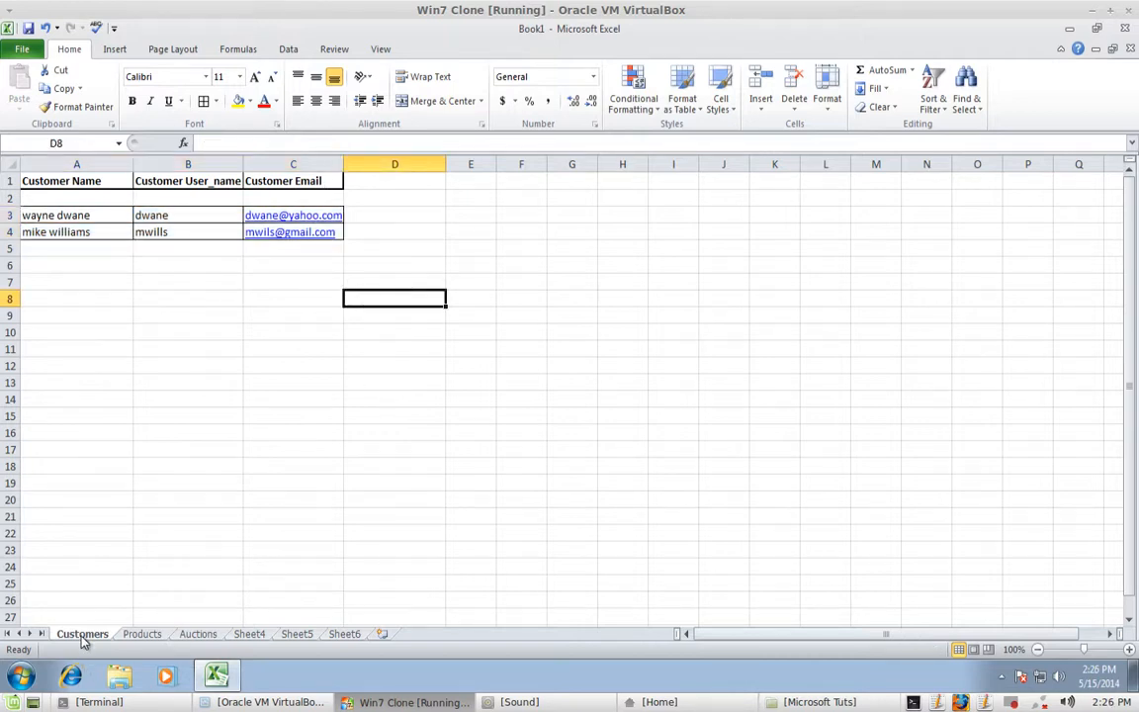
- On the Products sheet, widen column A and enter the heading Tables in A1
left_click(146, 634)
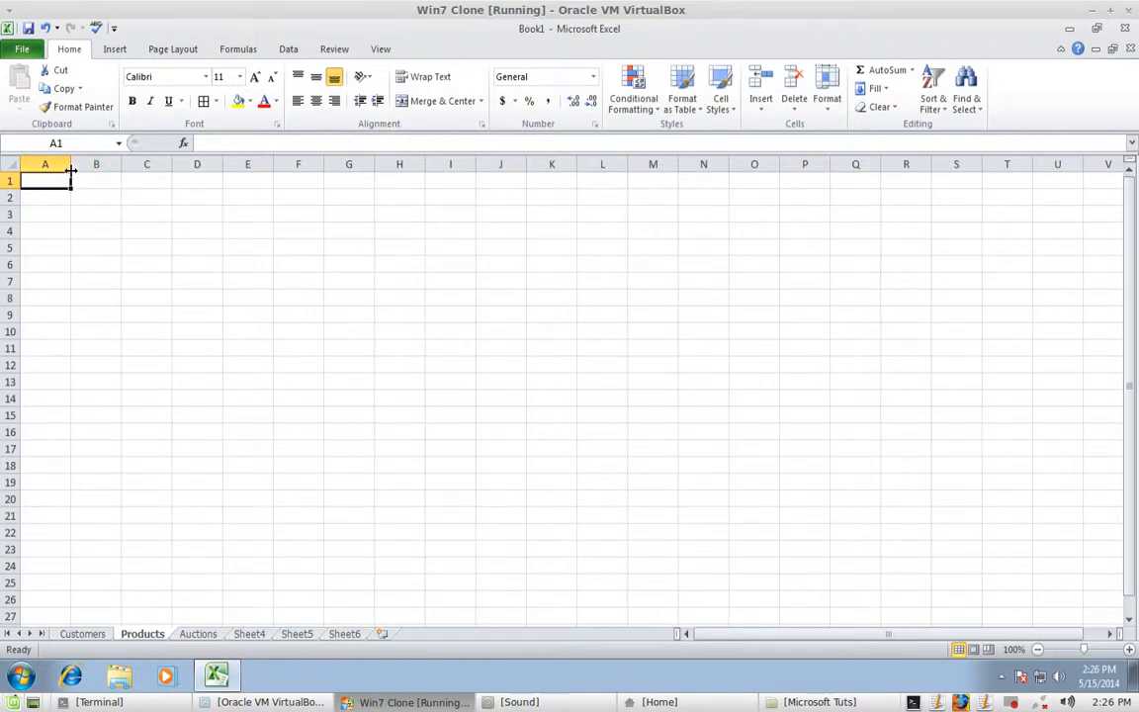
left_click_drag(73, 162, 116, 163)
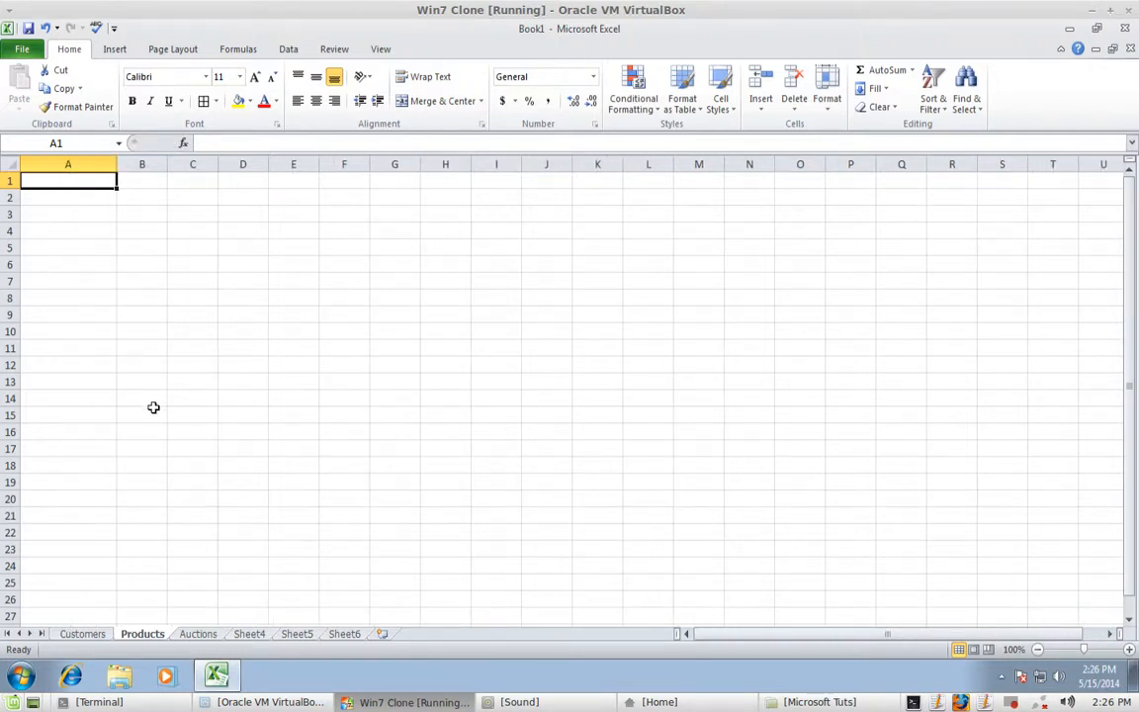
type("Tables")
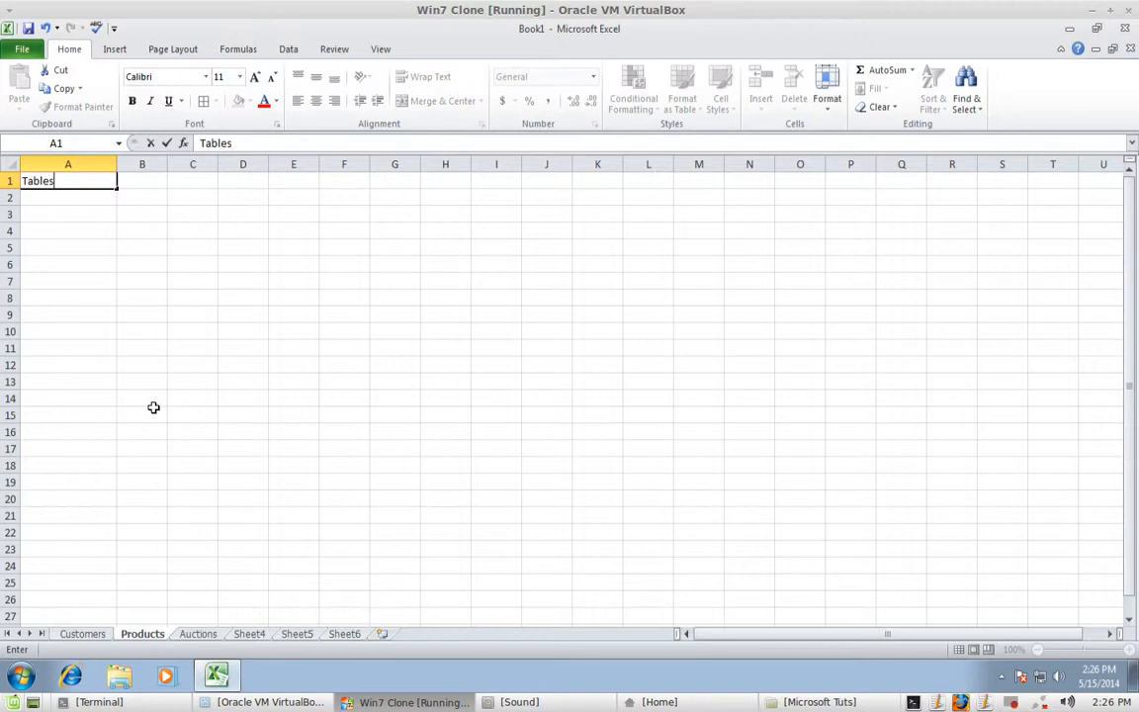
key("Return")
key("Return")
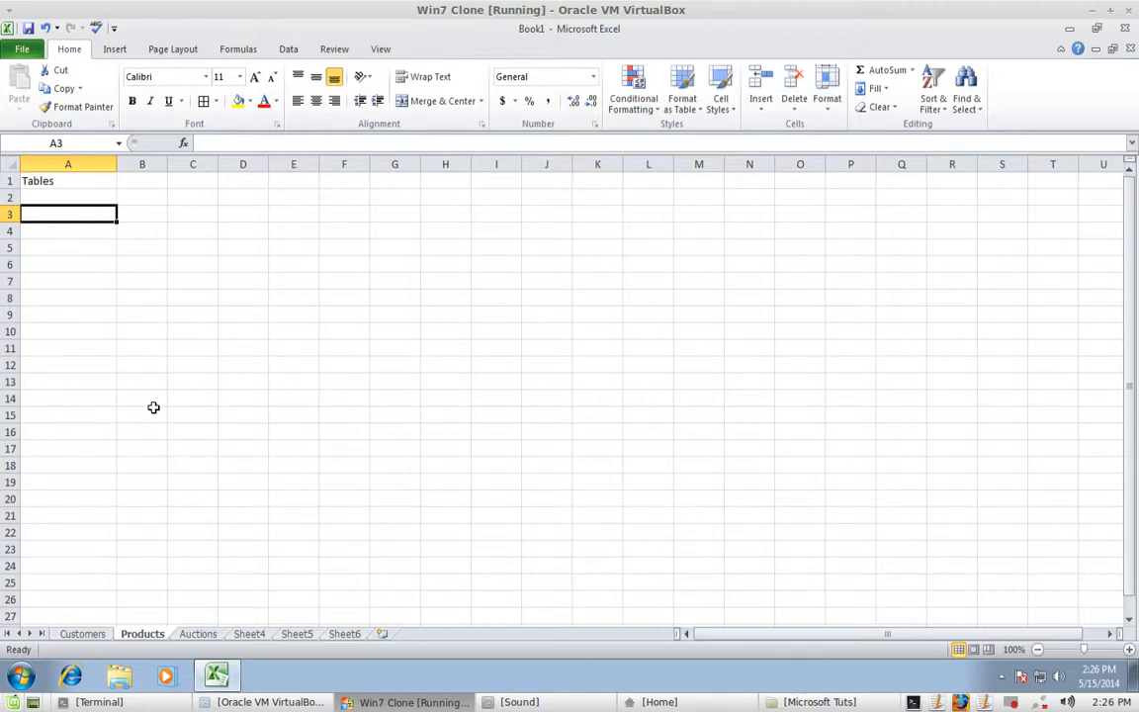
- List android, microsoft and apple in A3:A5
type("android")
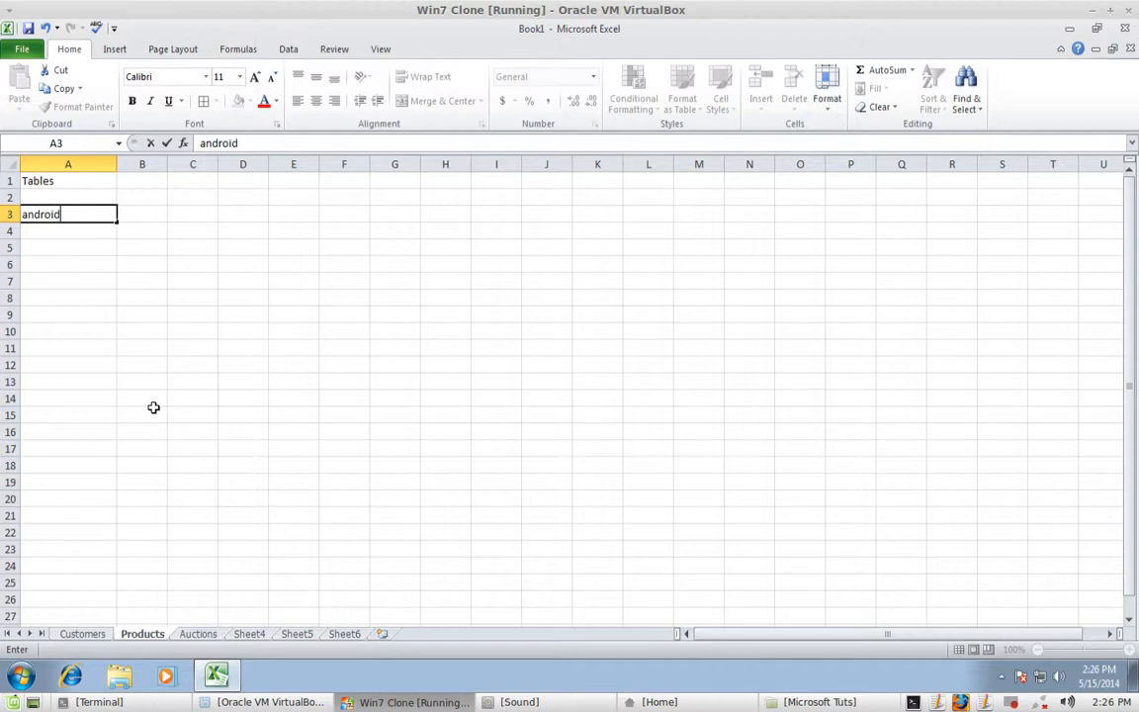
key("Return")
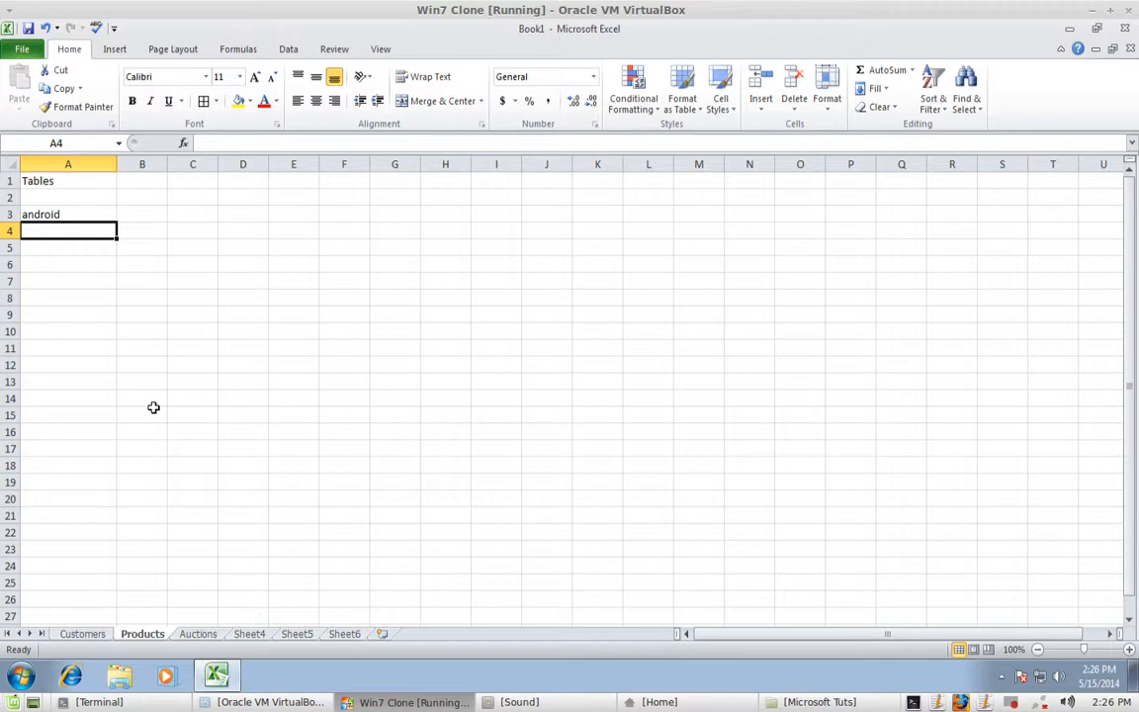
type("m")
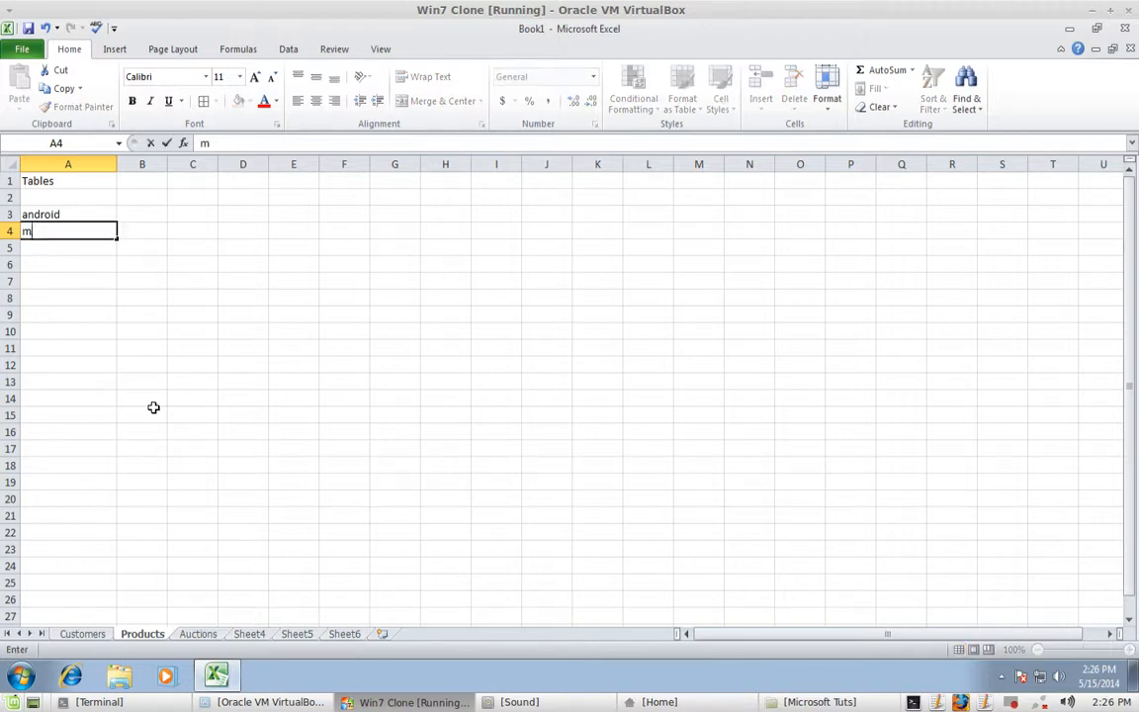
type("icrosoft")
key("Return")
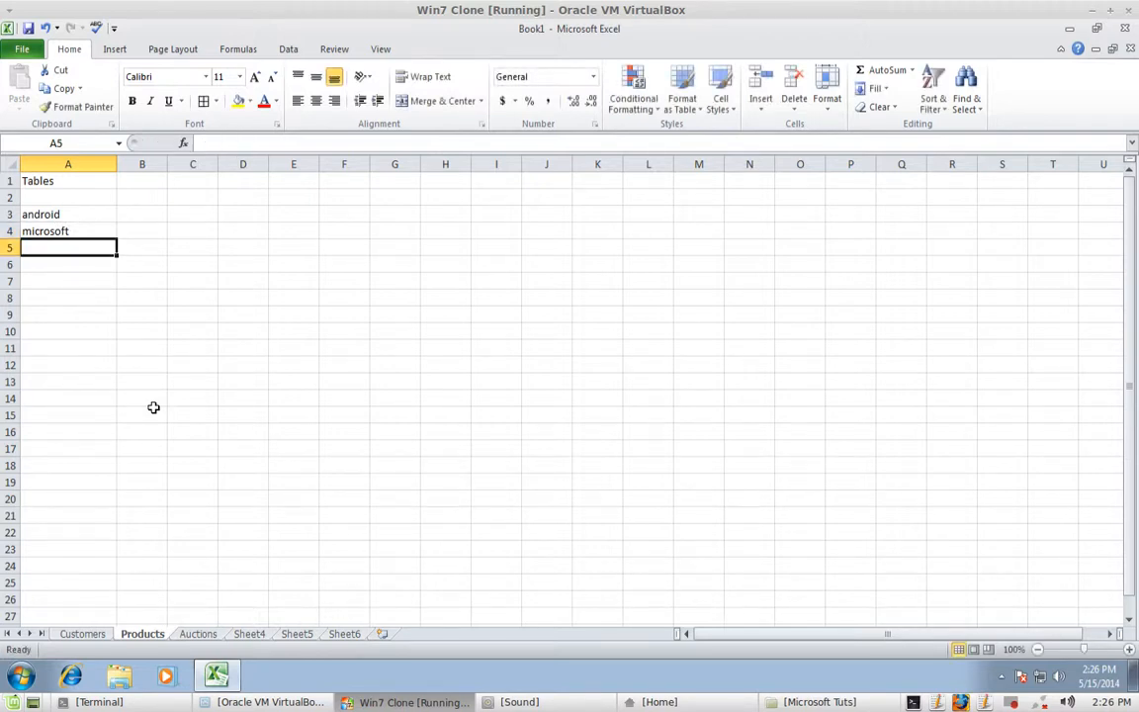
type("apple")
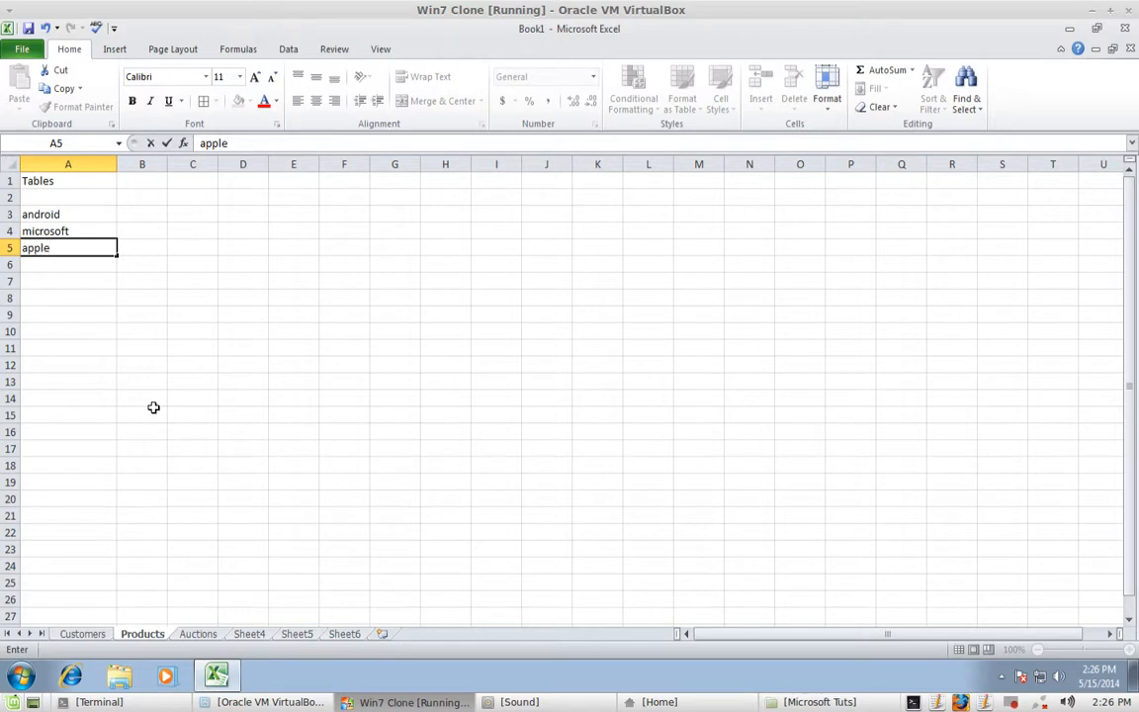
type("s")
key("BackSpace")
key("Return")
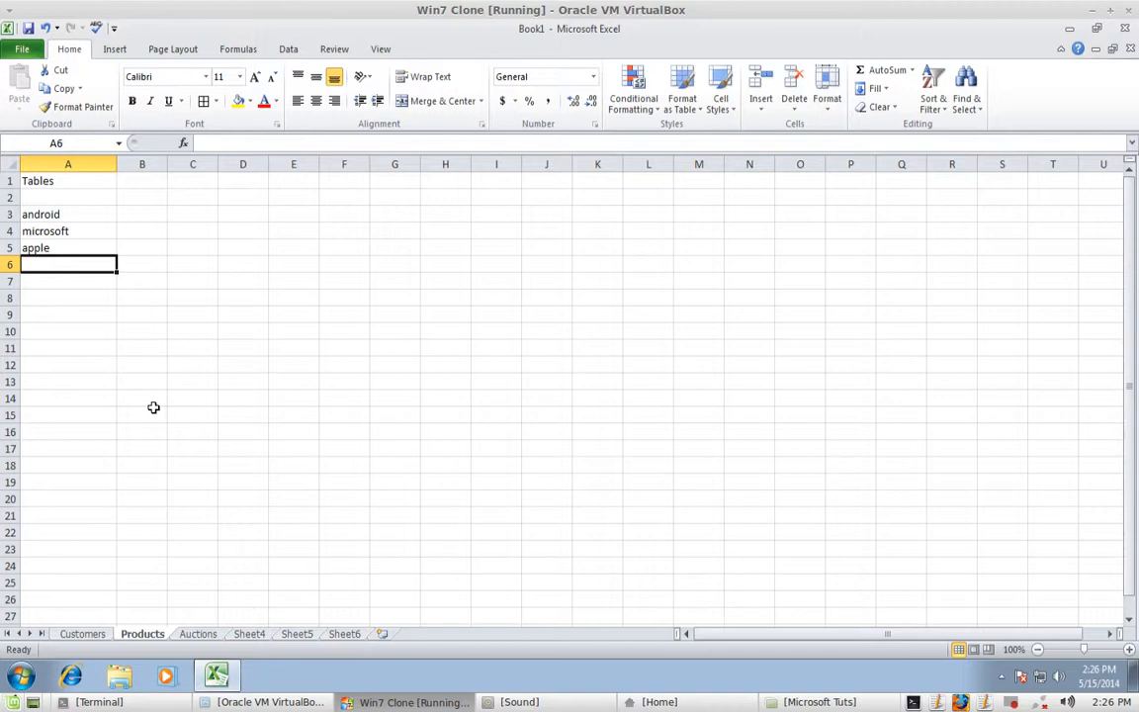
key("Up")
key("Up")
key("Up")
key("Up")
key("Down")
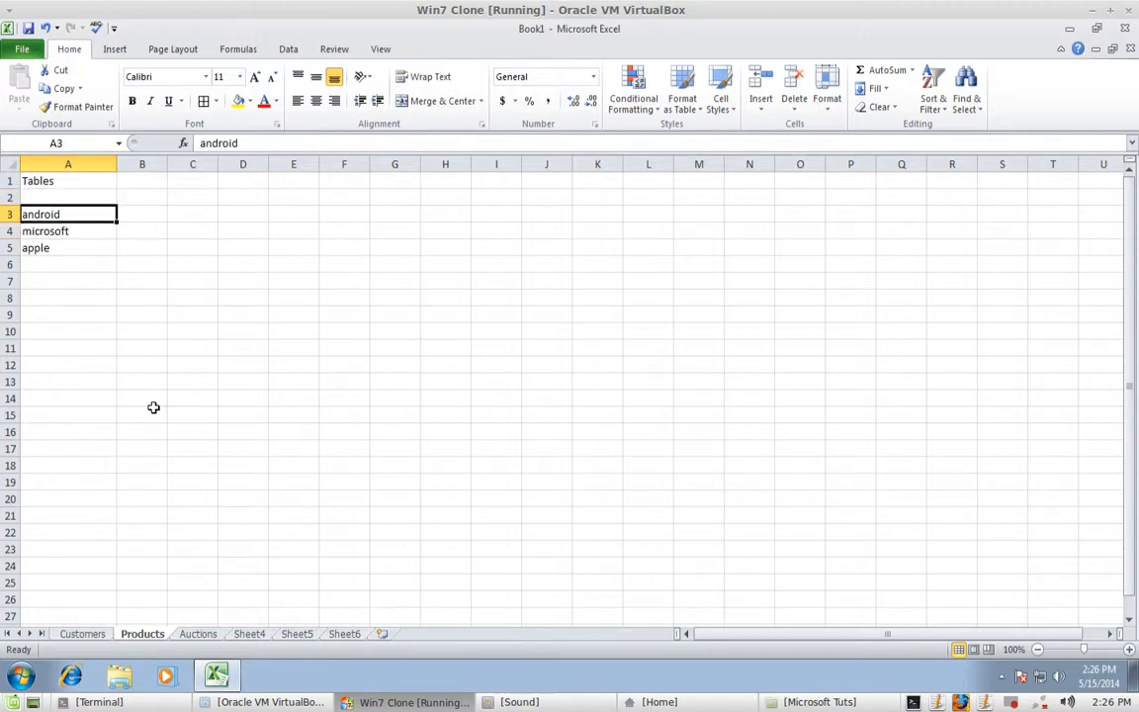
key("Right")
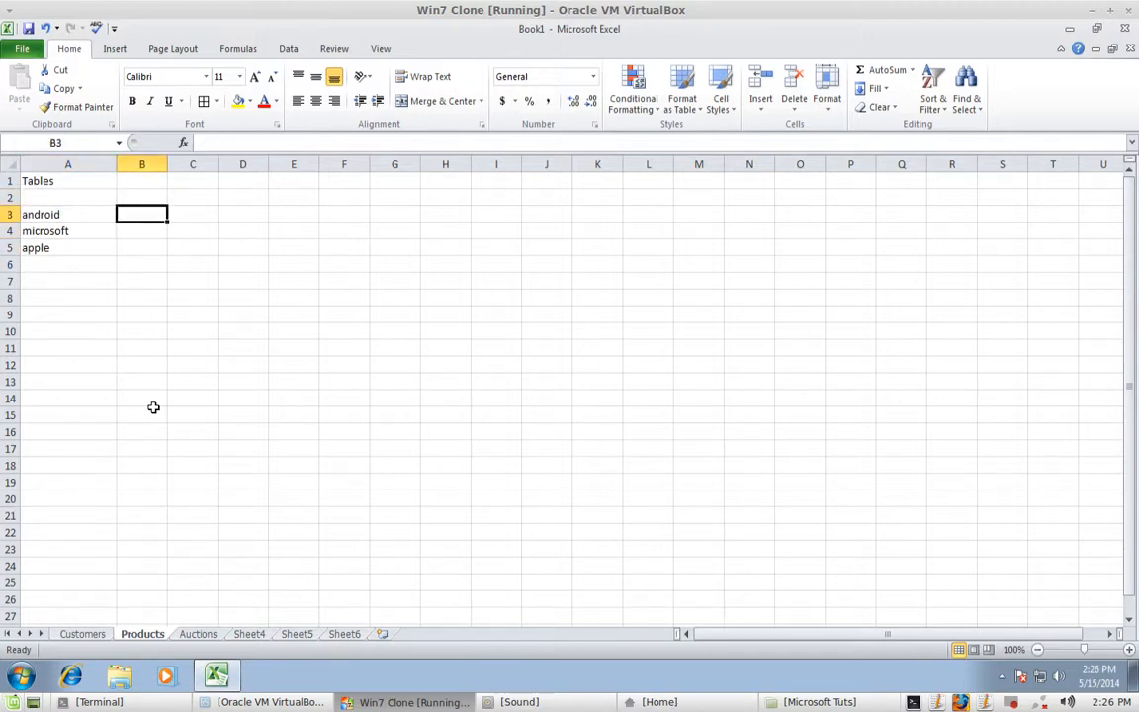
type("5")
key("Return")
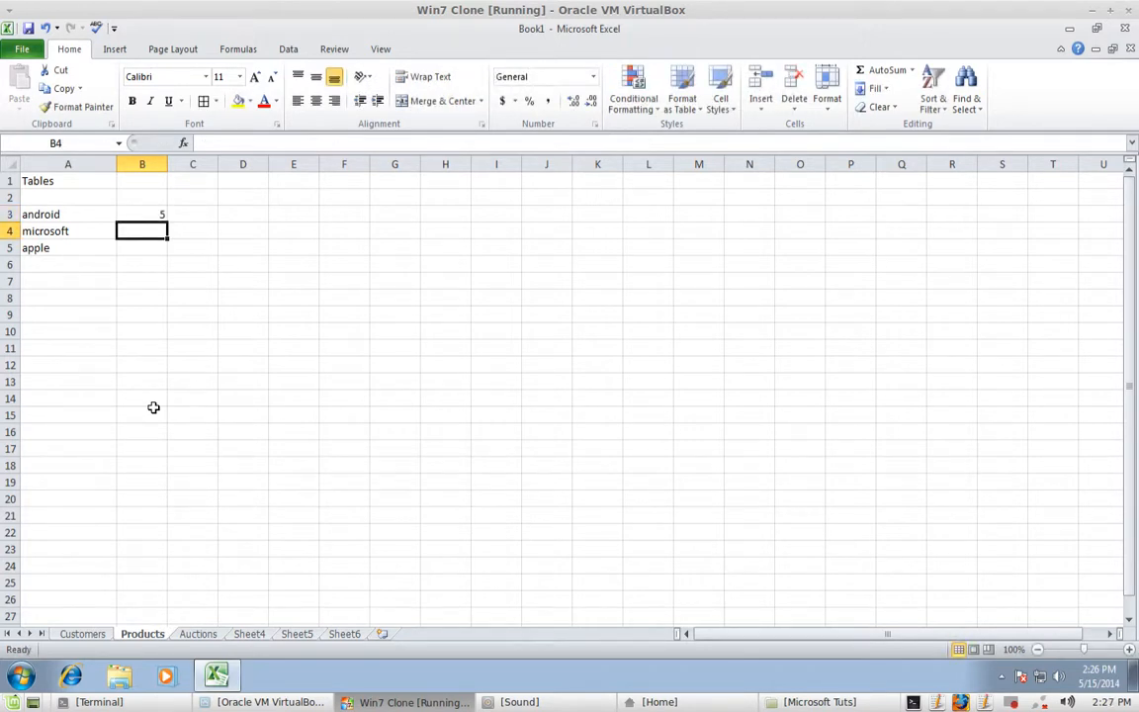
type("3")
key("Return")
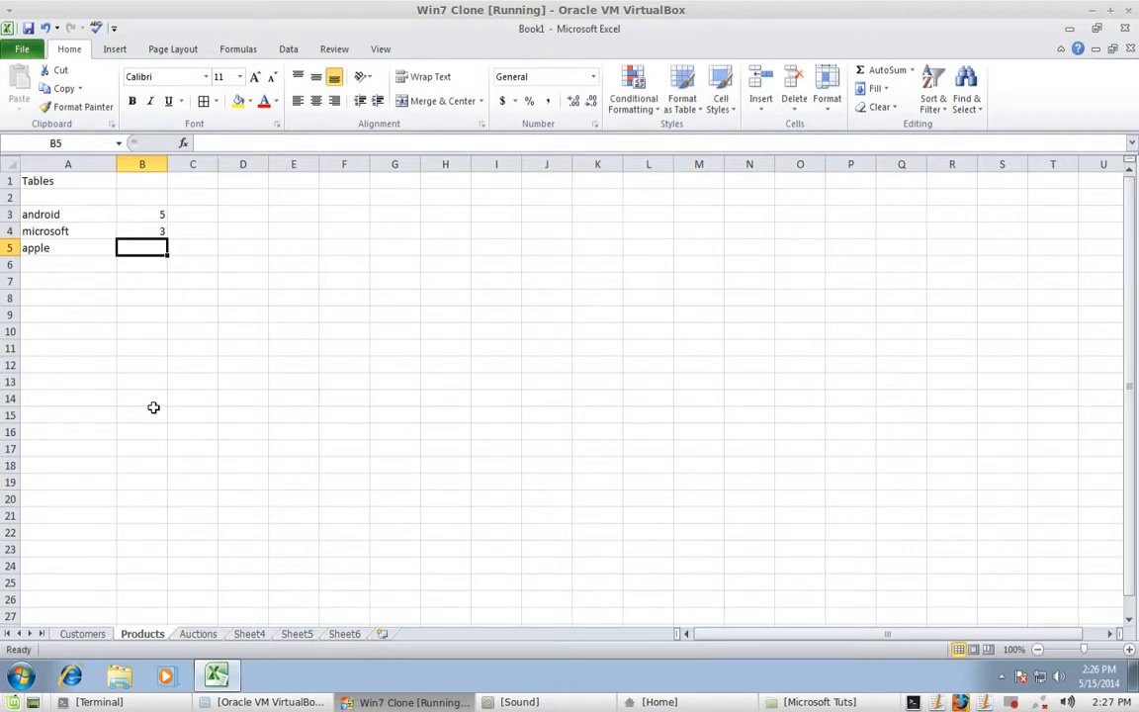
type("10")
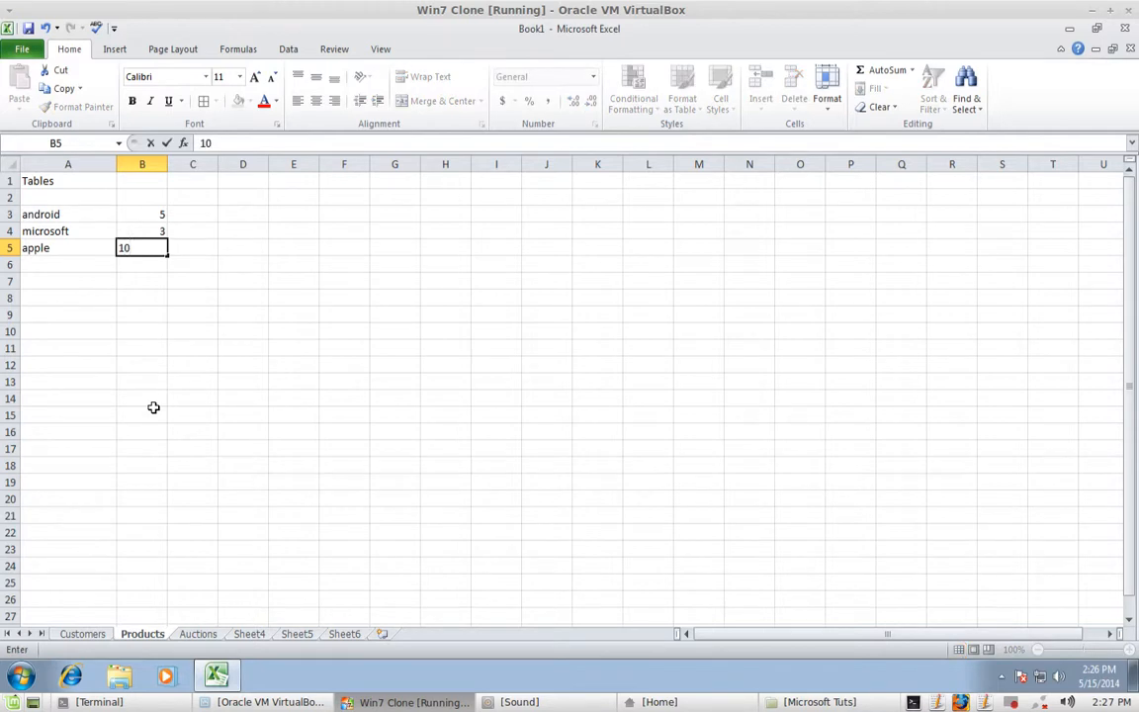
key("Return")
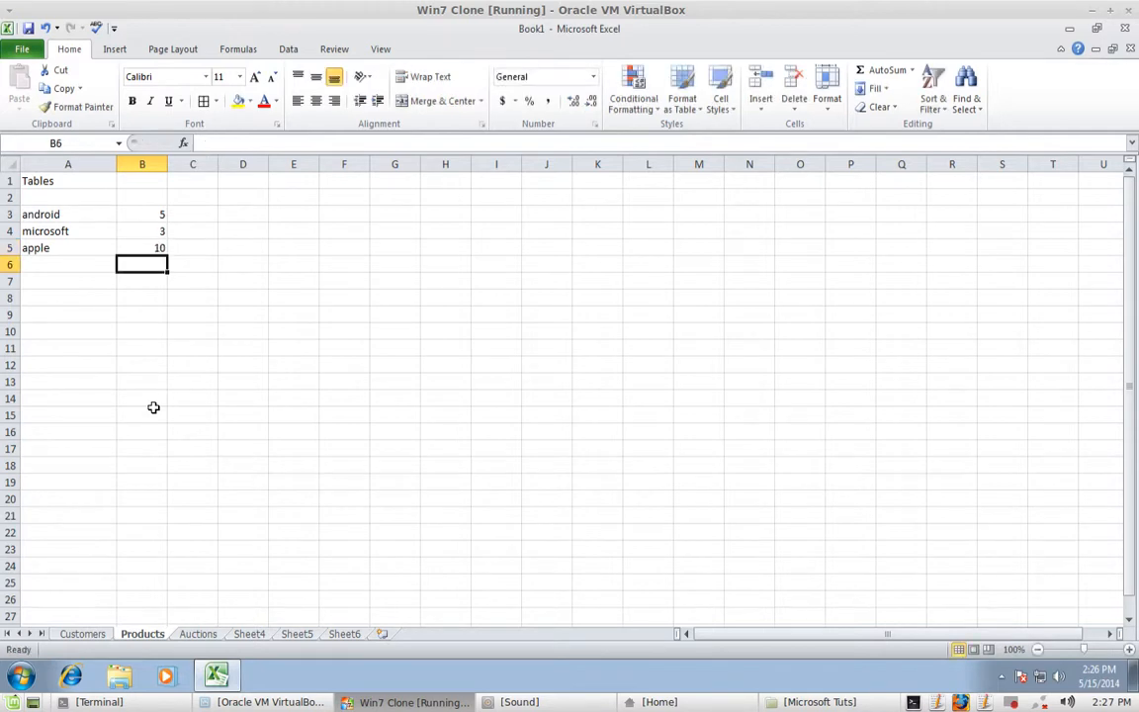
key("Return")
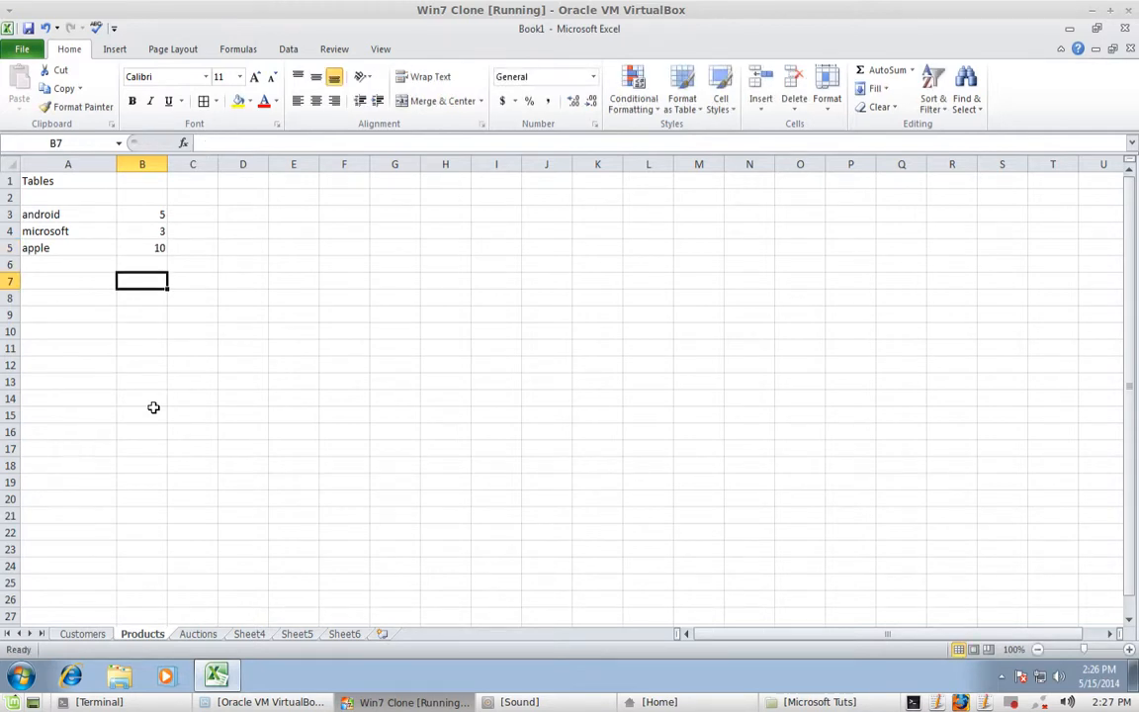
left_click(77, 177)
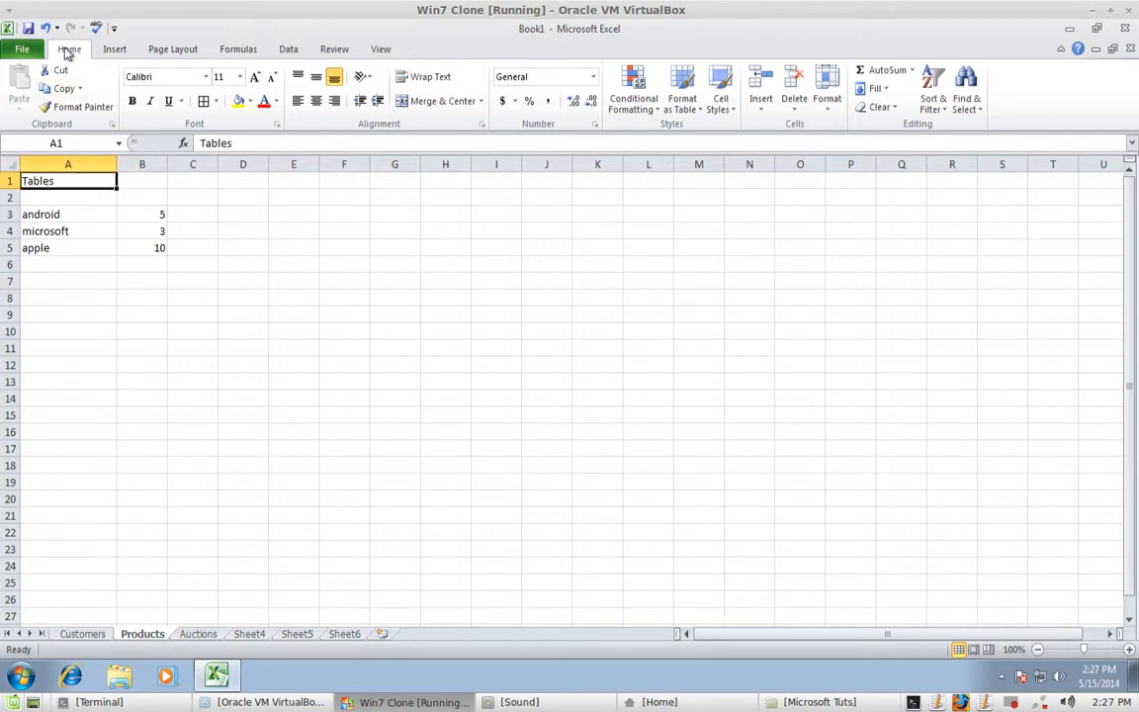
- Apply All Borders to the Tables heading A1 and the product list A3:B5
left_click(218, 101)
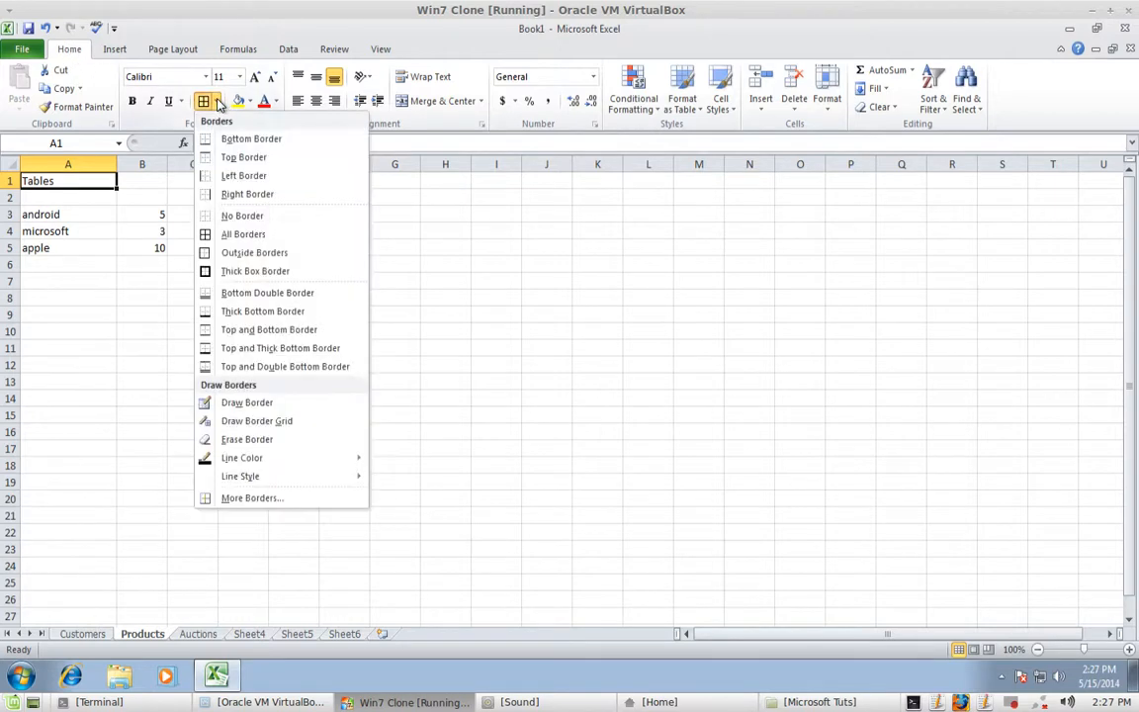
left_click(203, 235)
left_click_drag(44, 214, 160, 245)
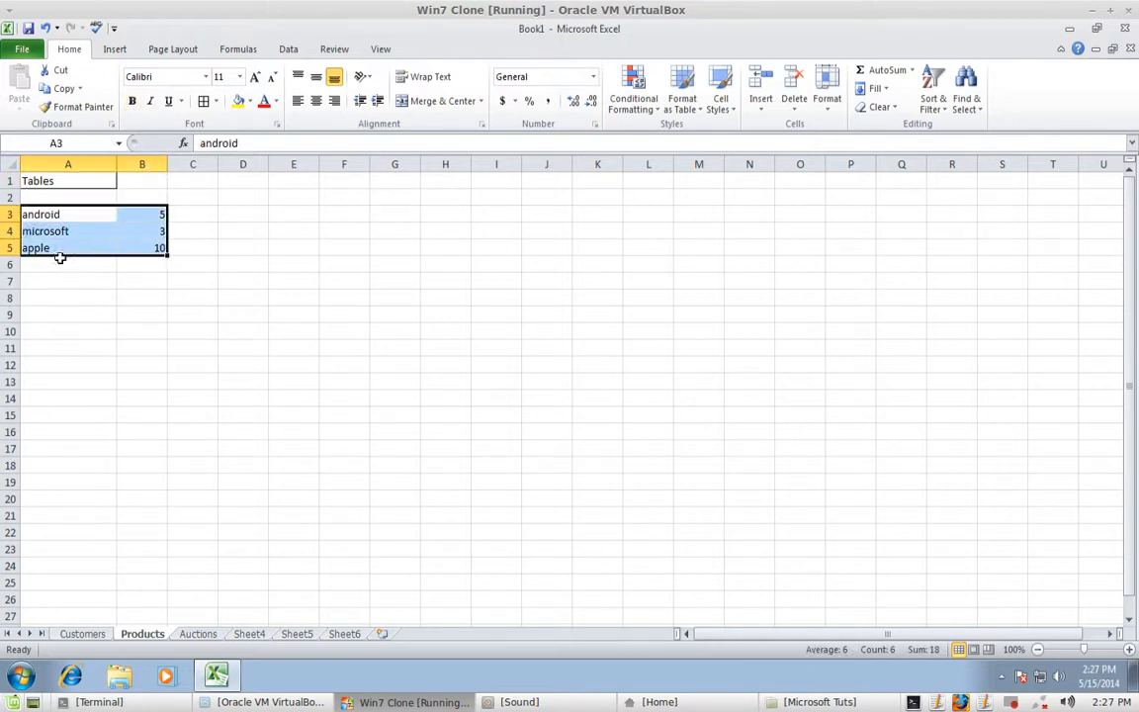
left_click(216, 101)
left_click(213, 234)
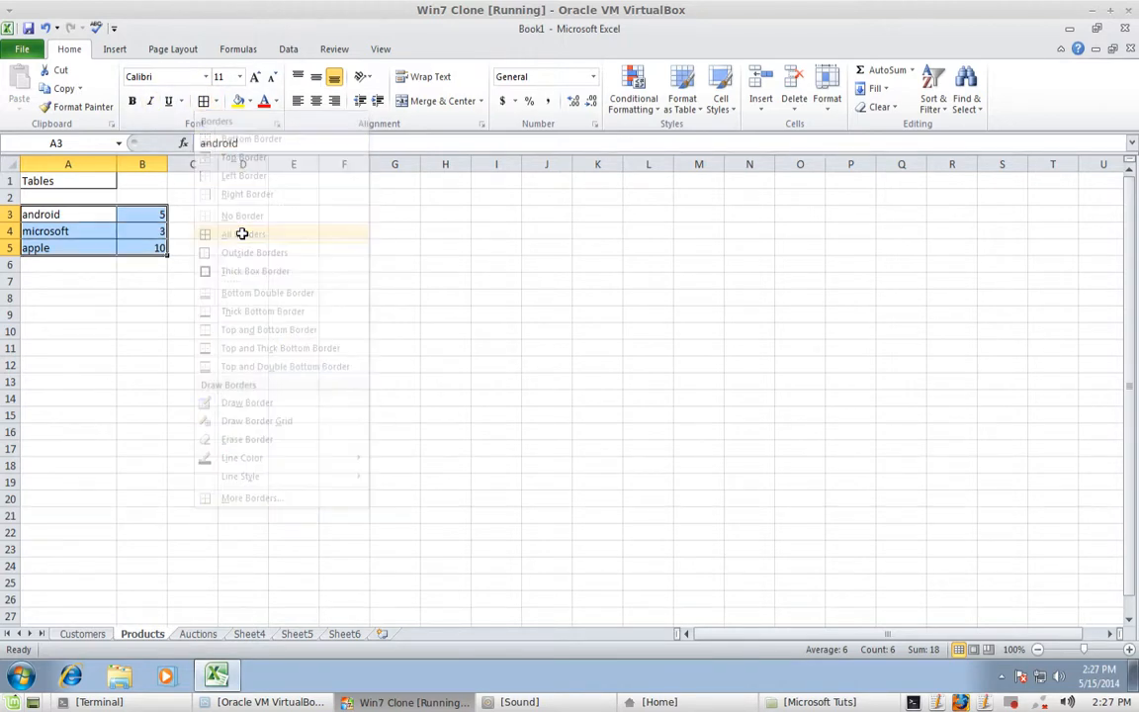
- Add a Thick Box Border around A3:B5, then switch to the Auctions sheet
left_click(215, 100)
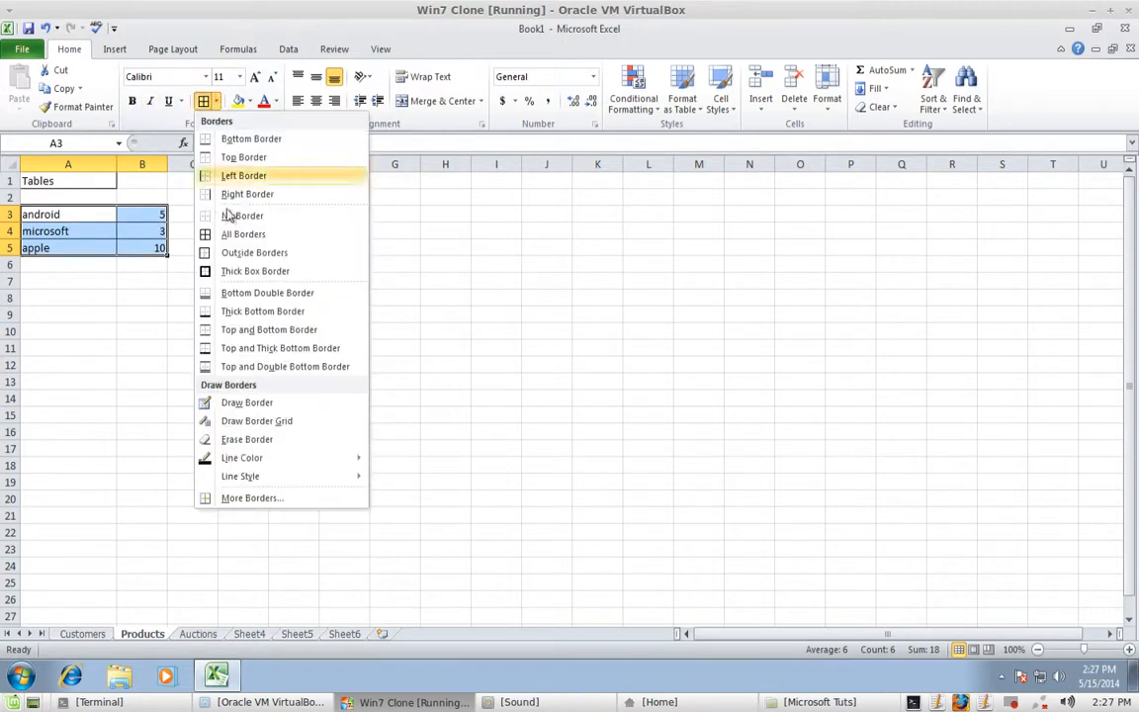
left_click(237, 275)
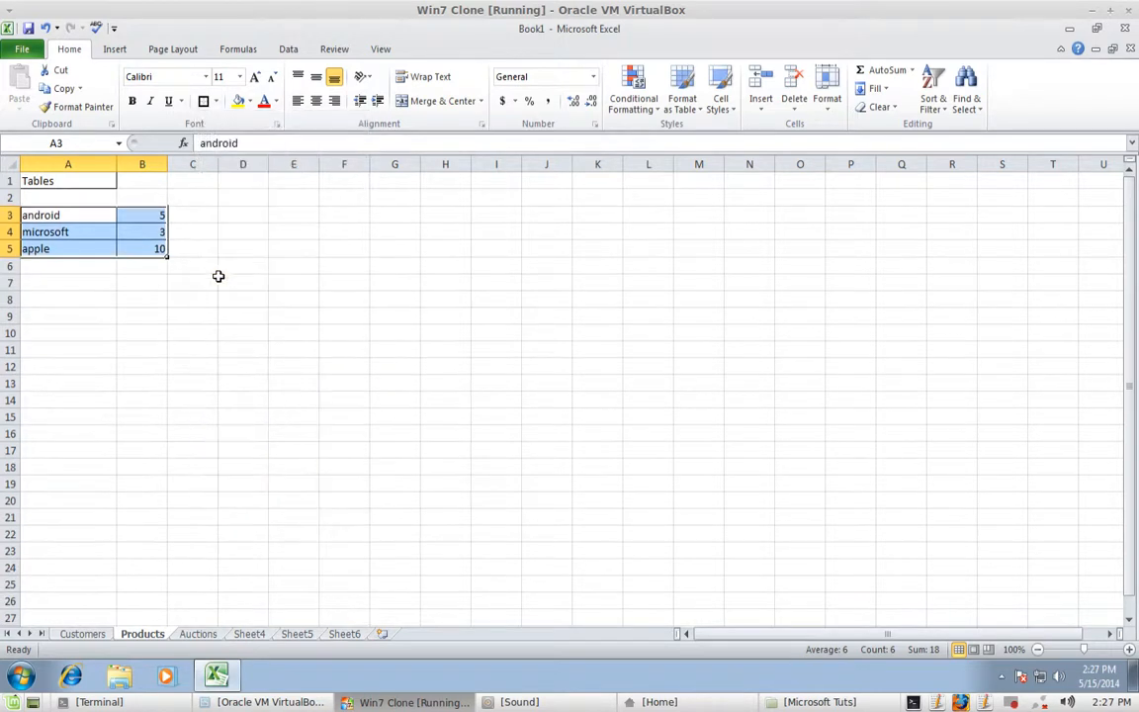
left_click(127, 301)
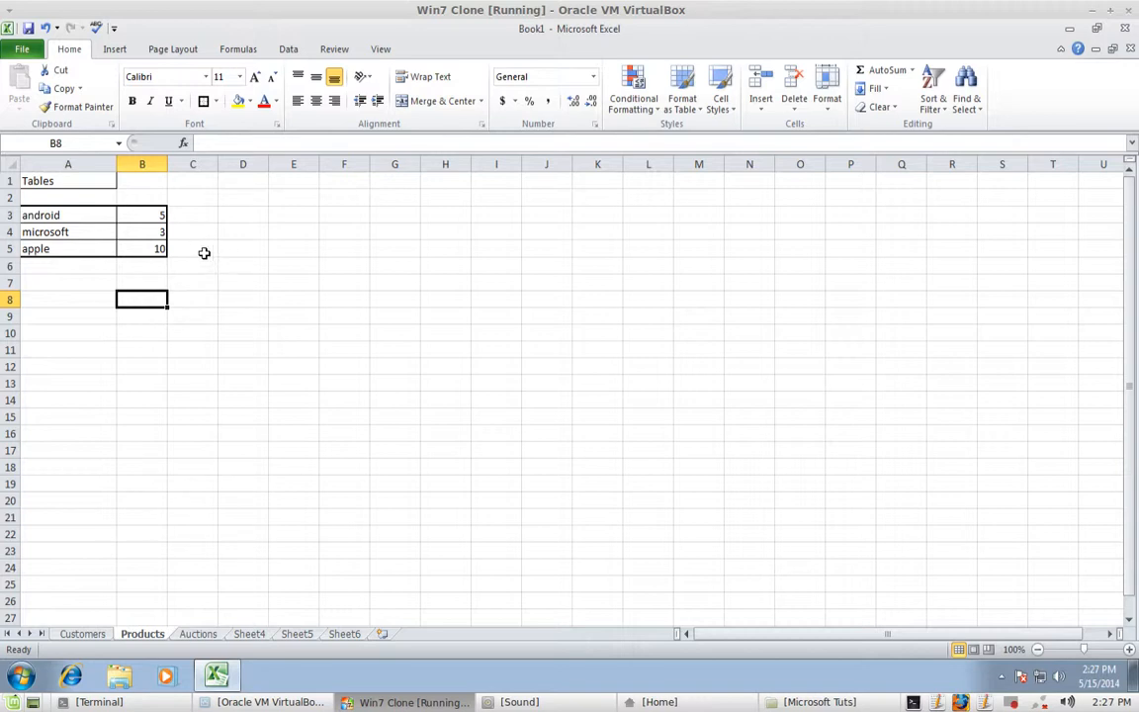
left_click(198, 633)
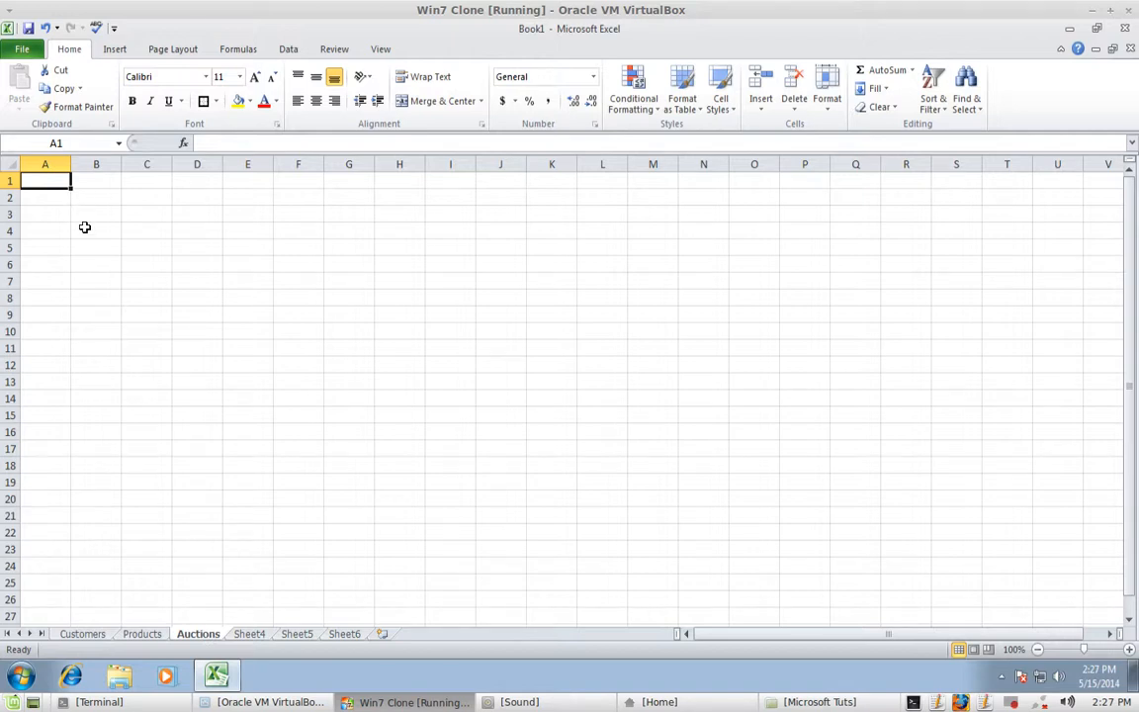
- Widen column A and enter the heading Auctions in A1
left_click_drag(71, 164, 122, 175)
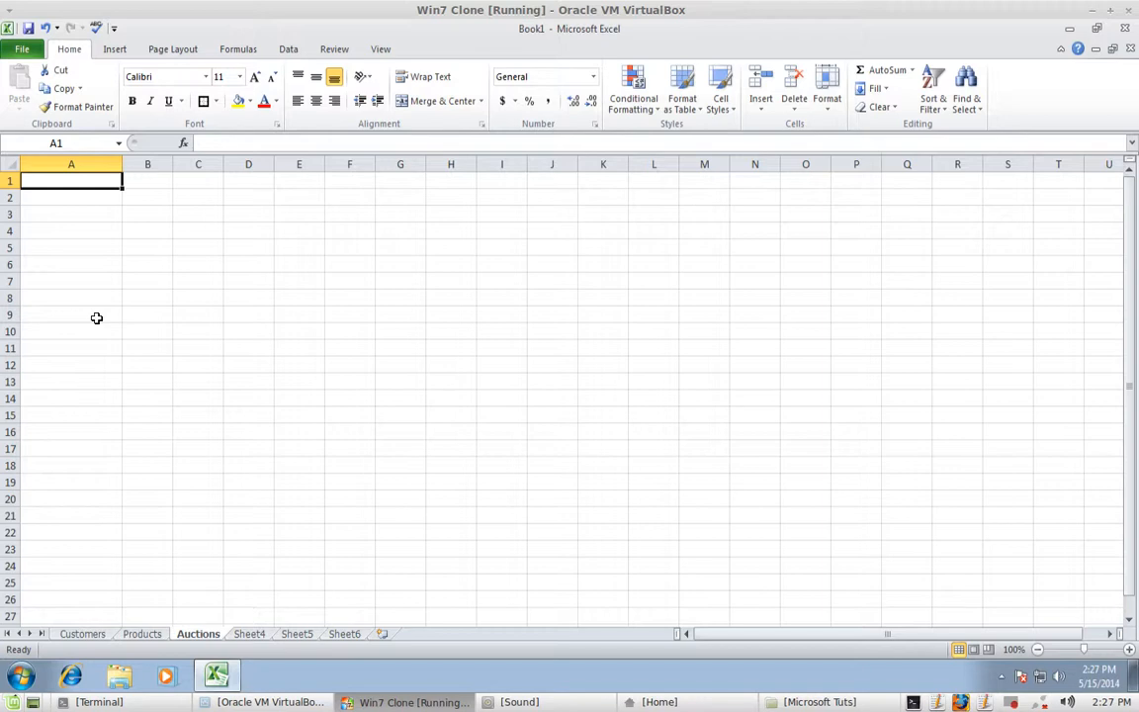
type("Acti")
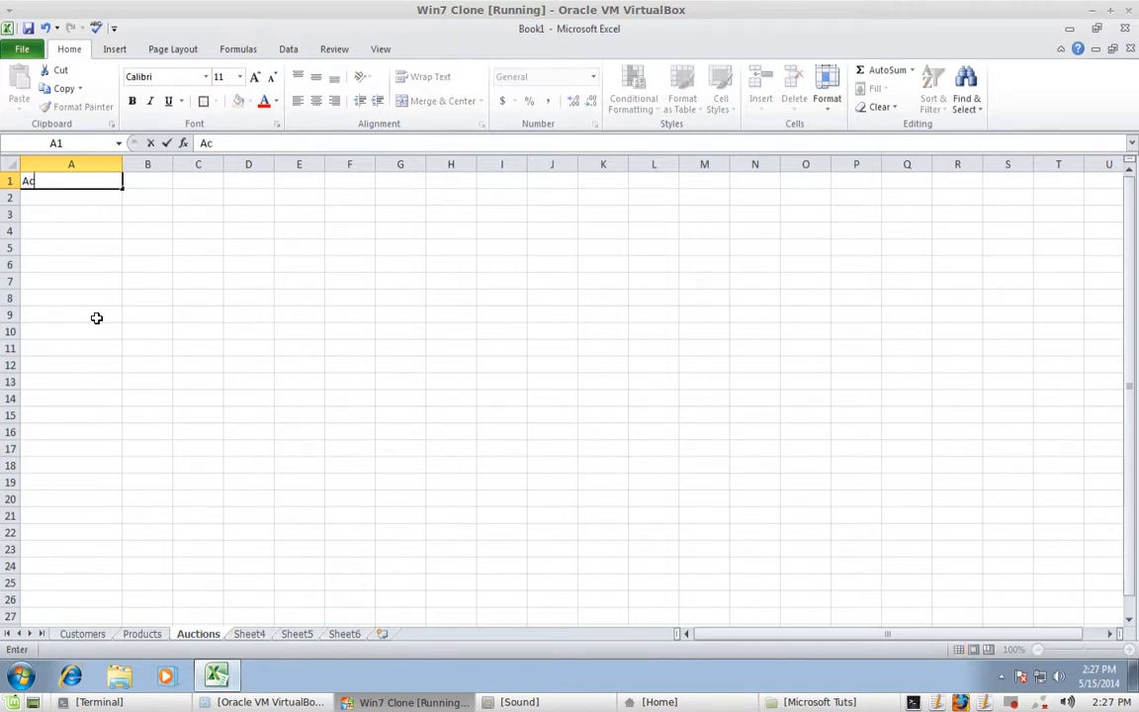
key("BackSpace")
key("BackSpace")
key("BackSpace")
type("uctions")
key("Return")
key("Return")
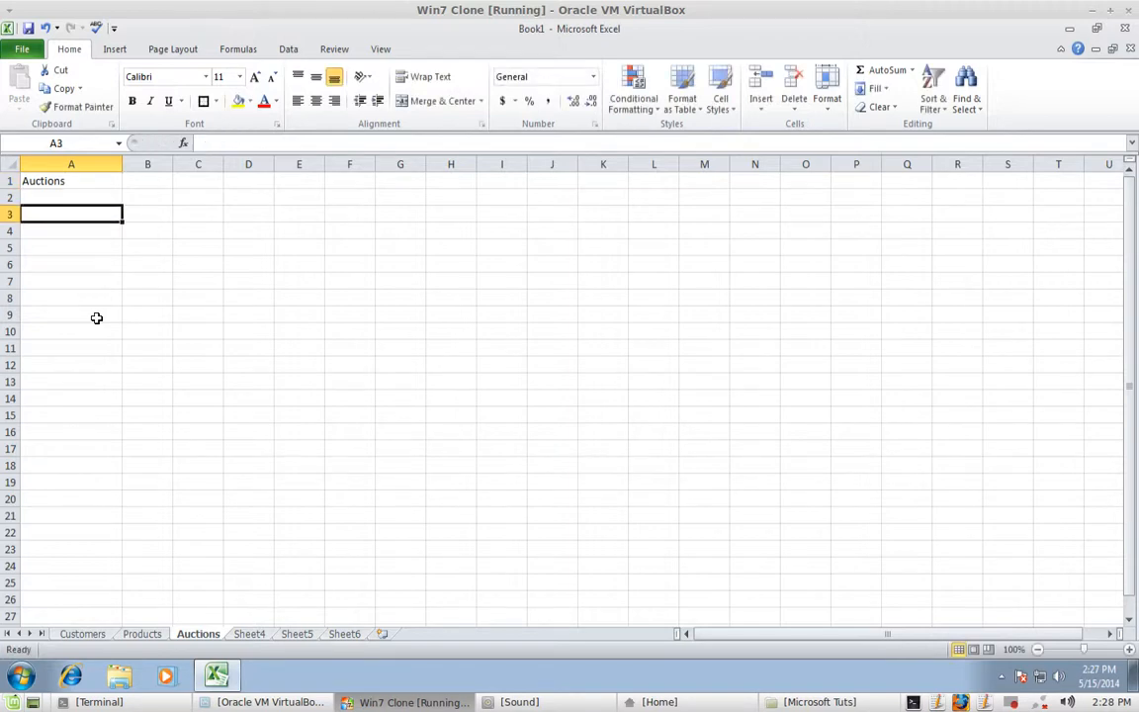
- List Ebay, Ecty and Ubids in A3:A5
type("Ebay")
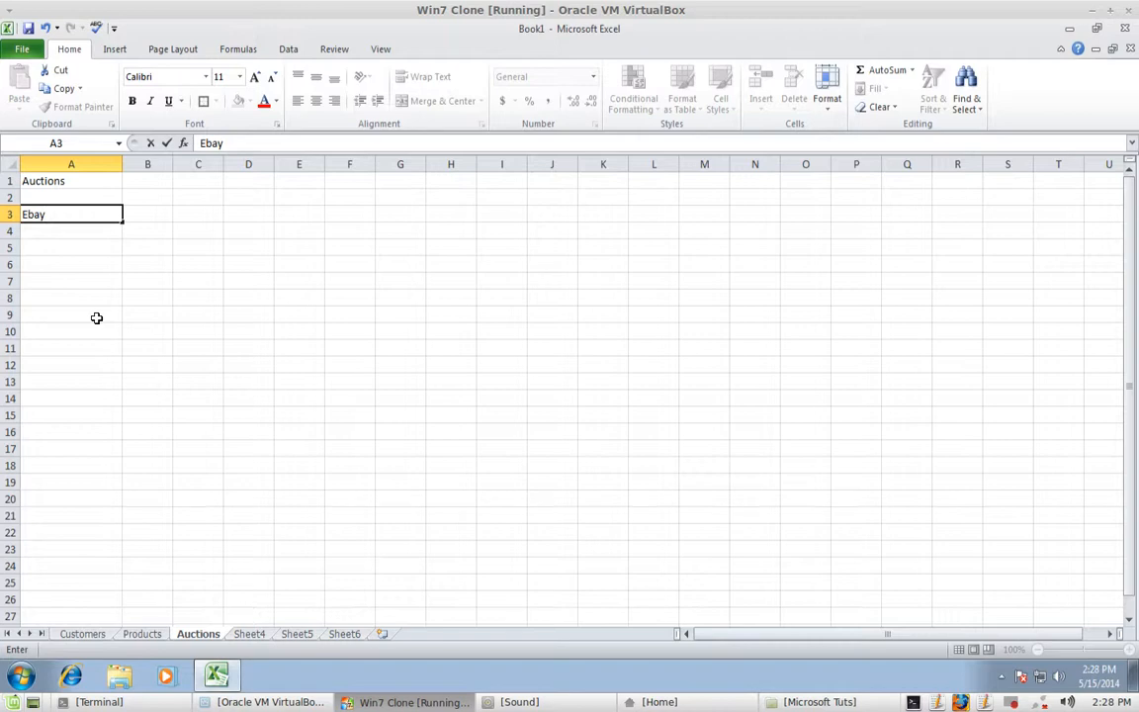
key("Return")
key("Return")
key("Up")
type("Ec")
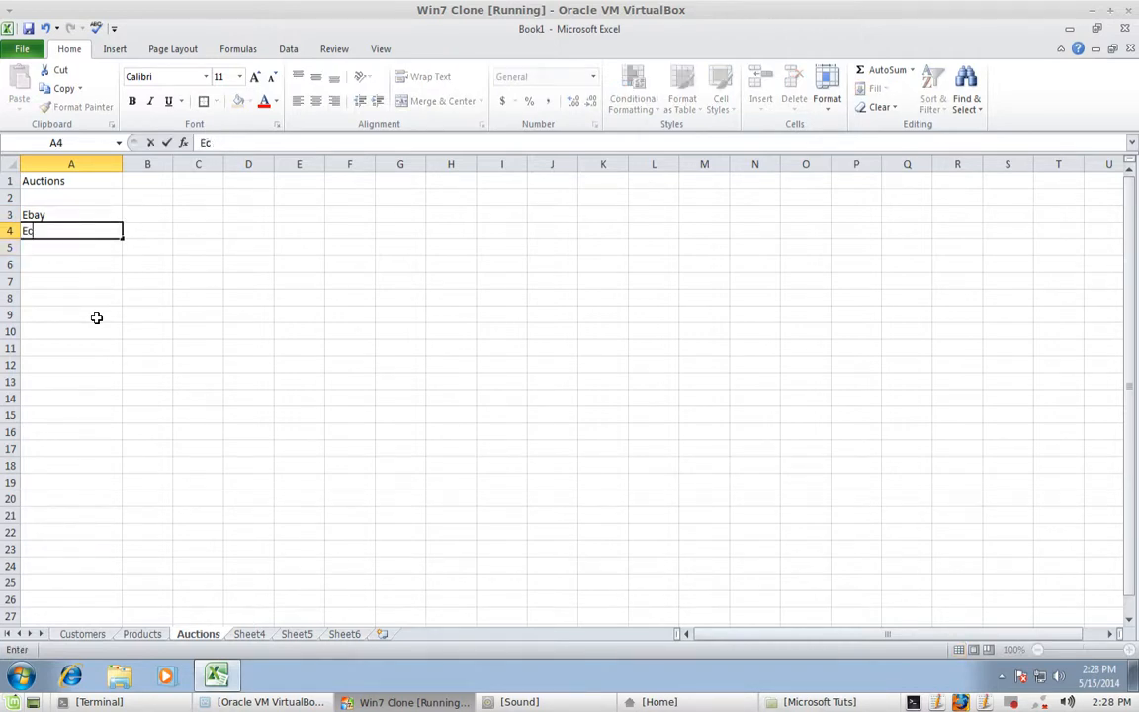
type("ty")
key("Return")
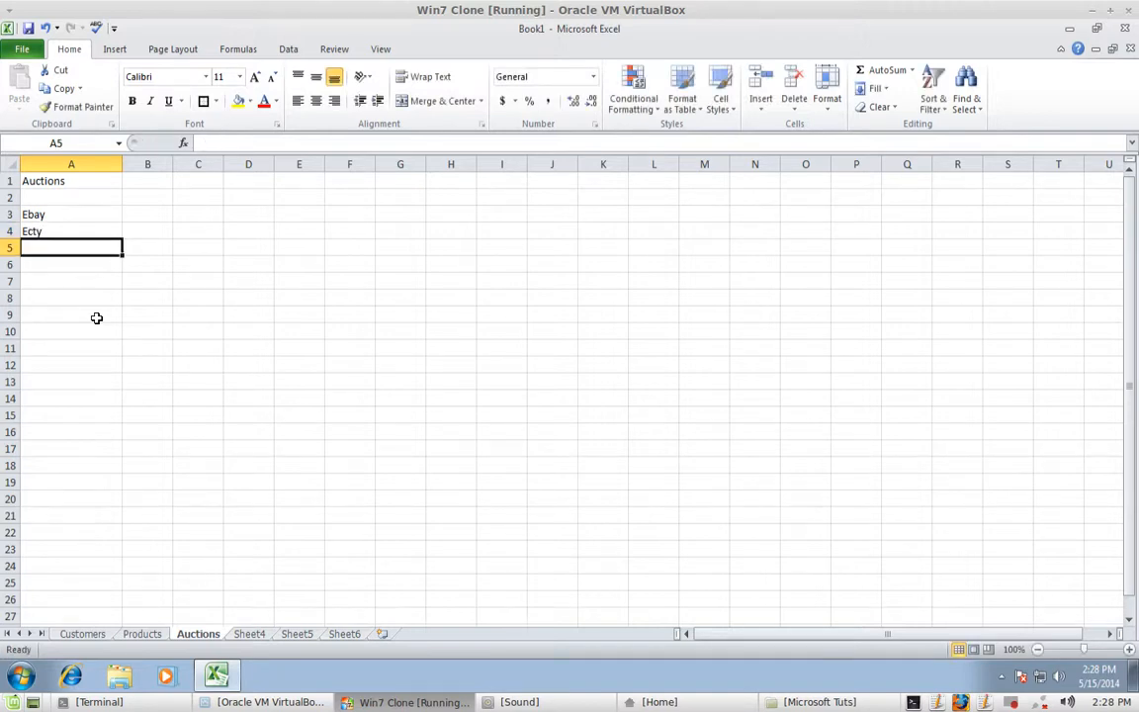
type("Ubids")
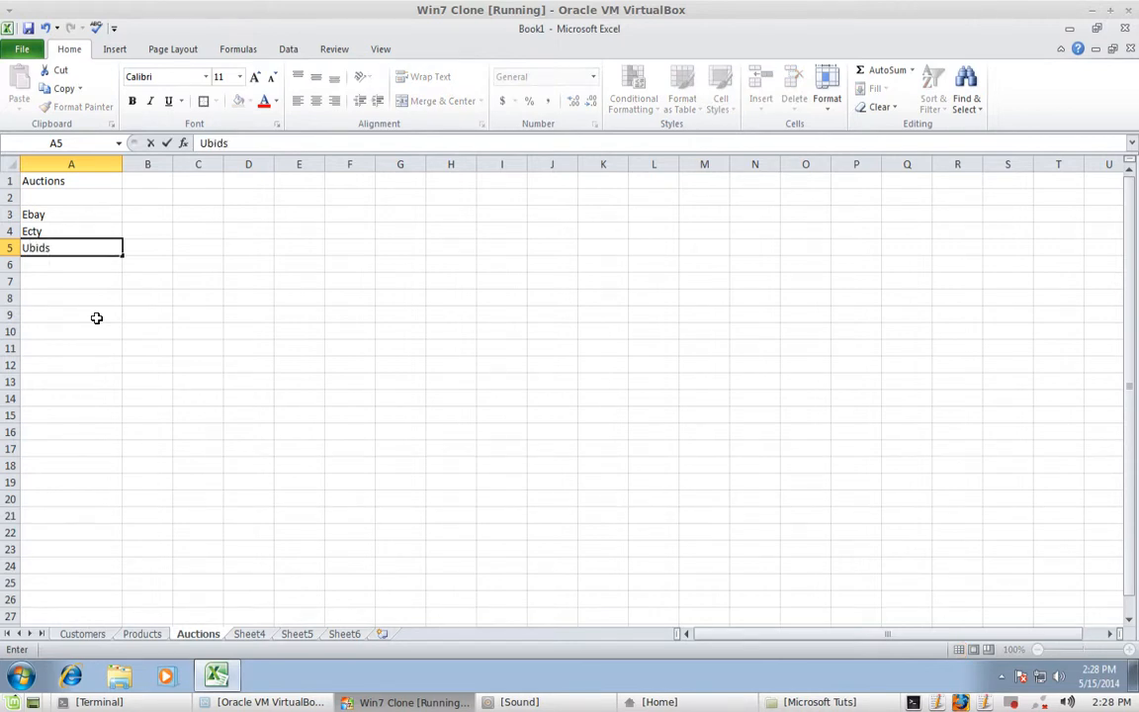
key("Return")
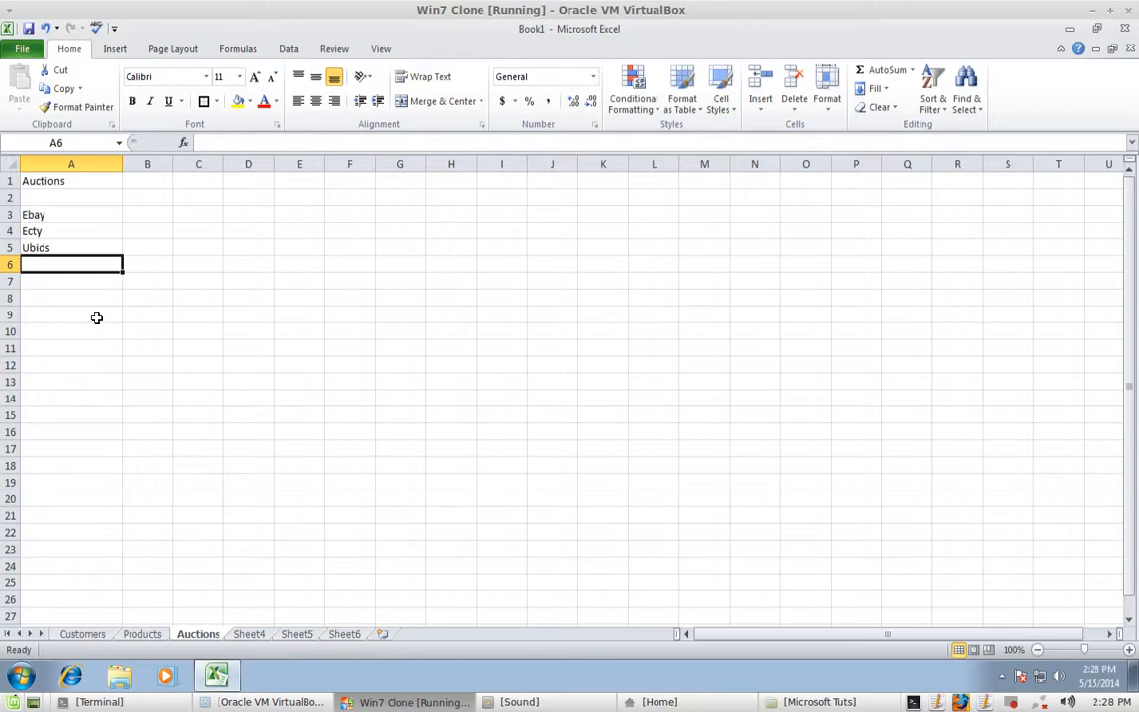
- Apply All Borders to the Auctions heading in A1 and to Ebay, Ecty, Ubids in A3:A5
left_click(48, 181)
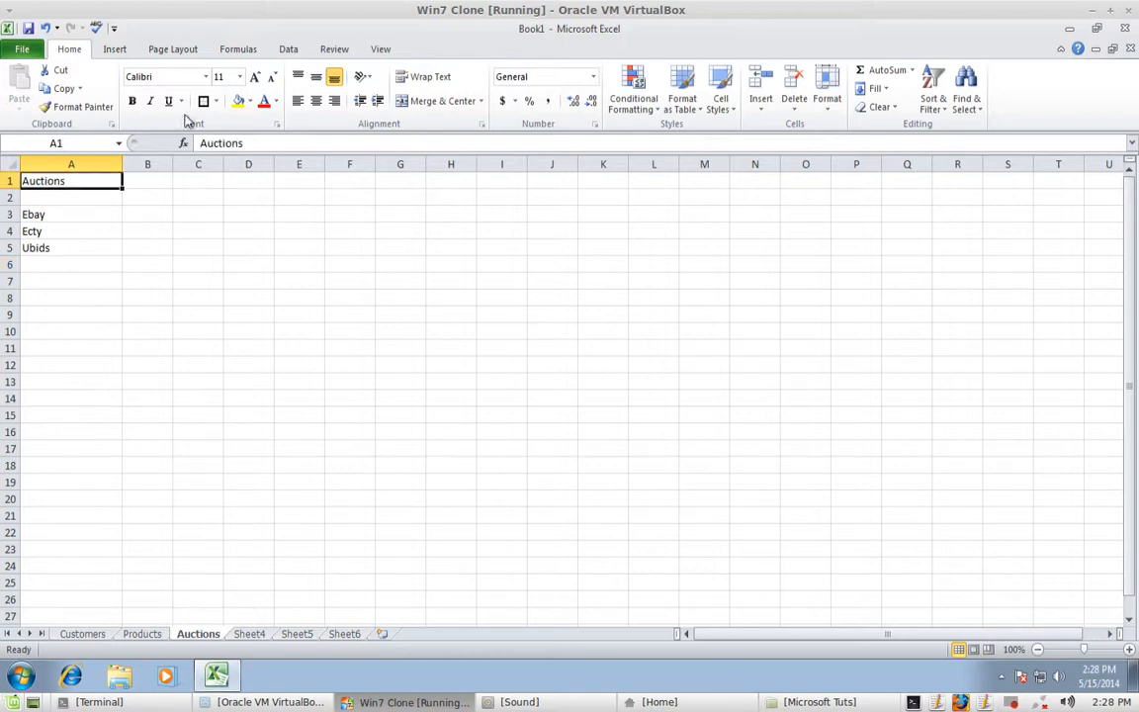
left_click(215, 101)
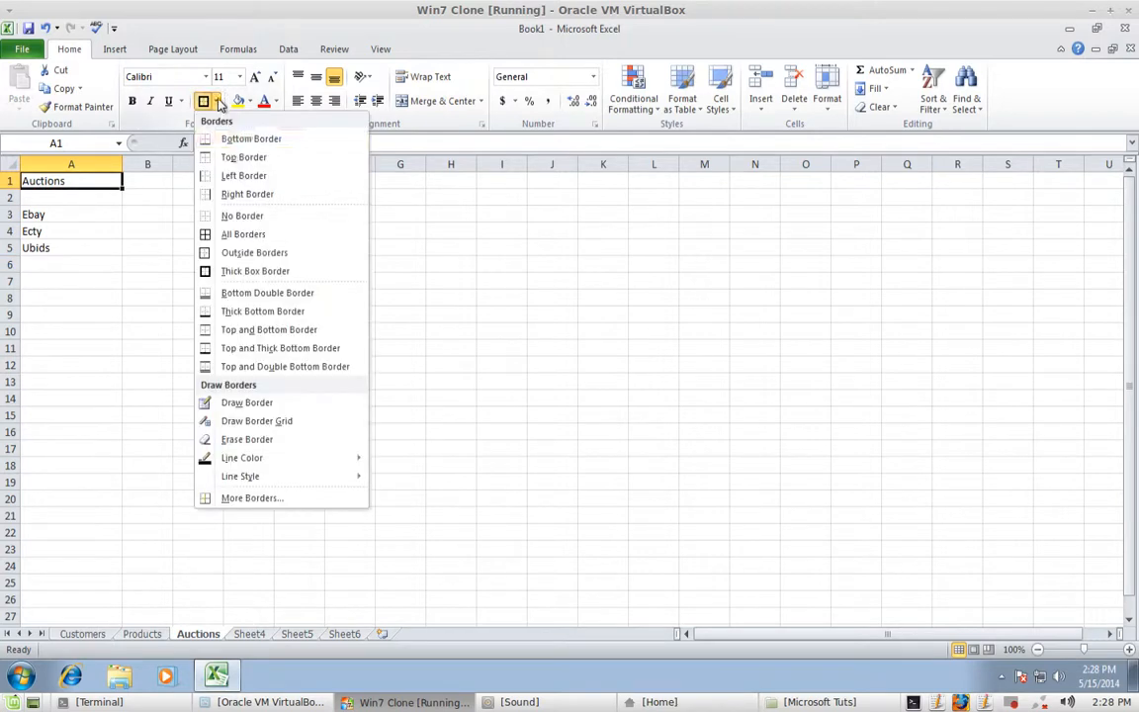
left_click(210, 233)
left_click_drag(58, 218, 81, 246)
left_click(77, 216)
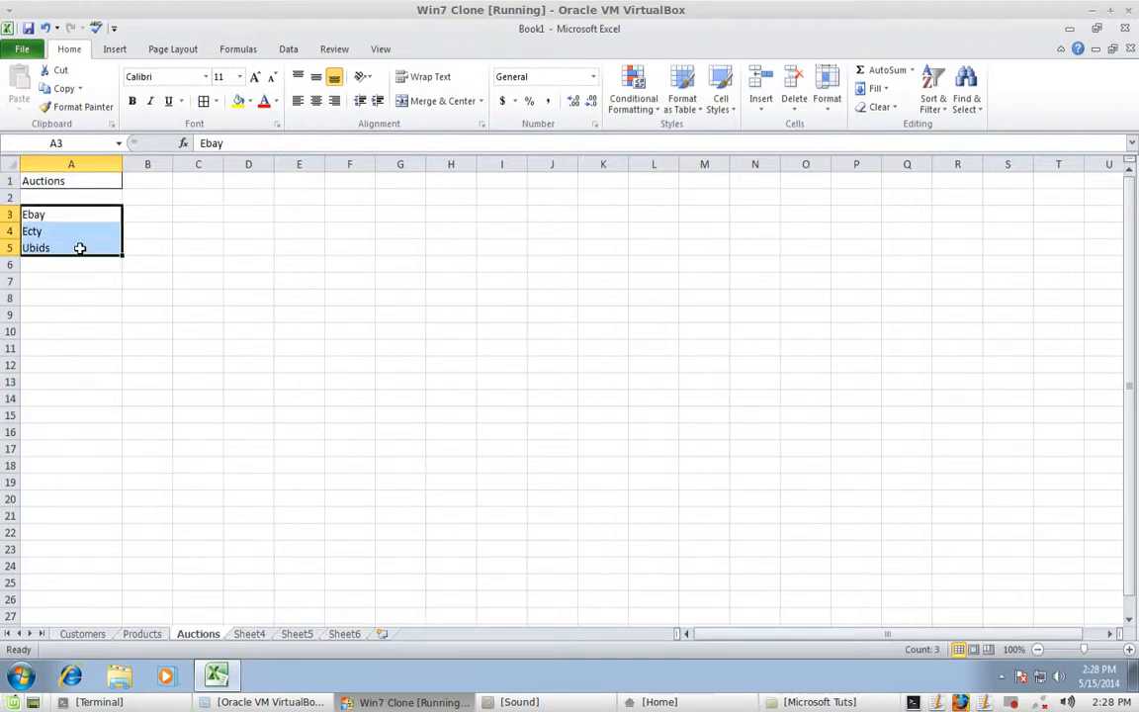
left_click(204, 101)
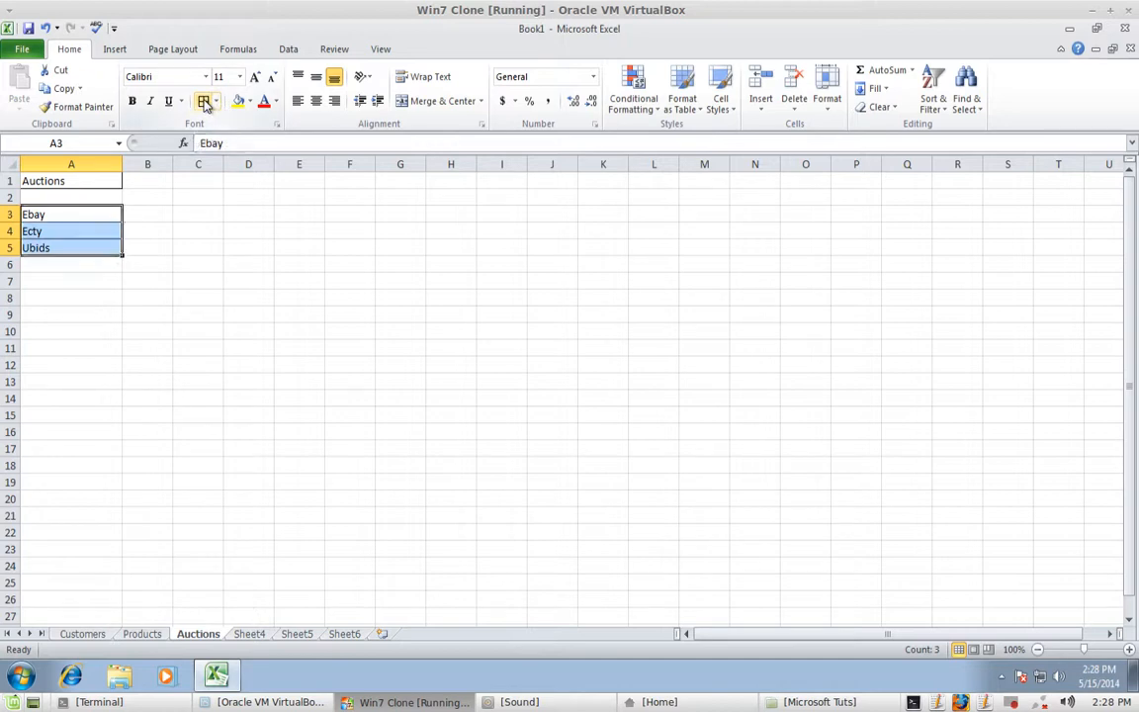
left_click(157, 214)
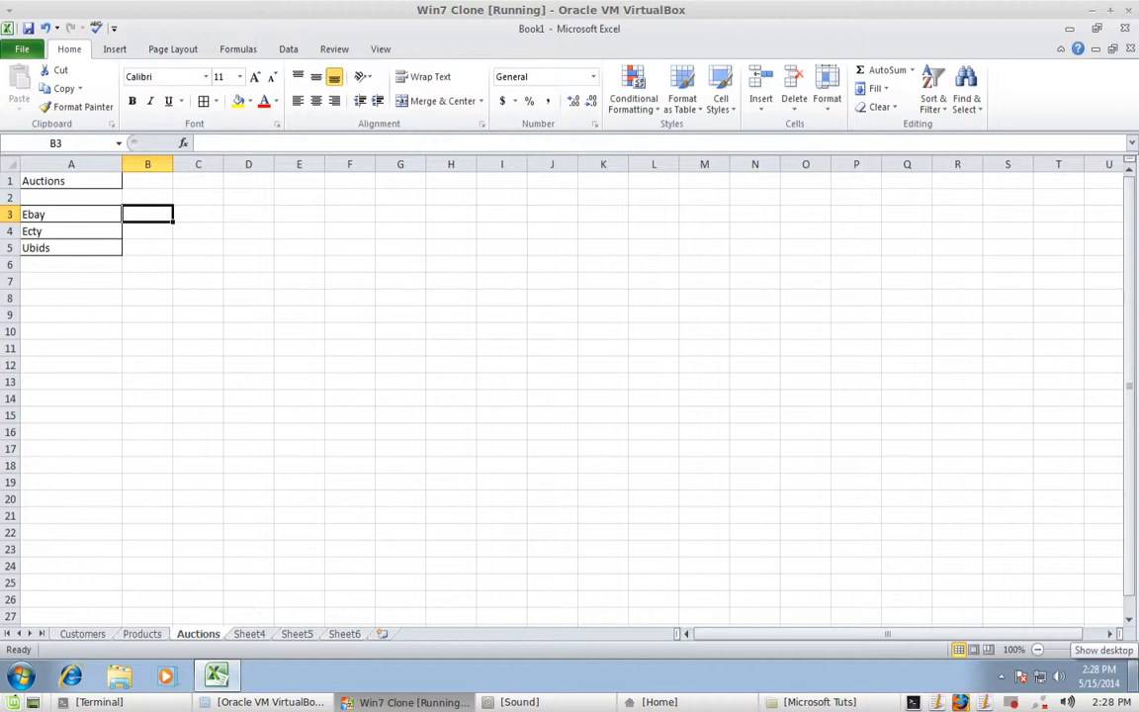
- Enter 5 in B3 beside Ebay
type("3")
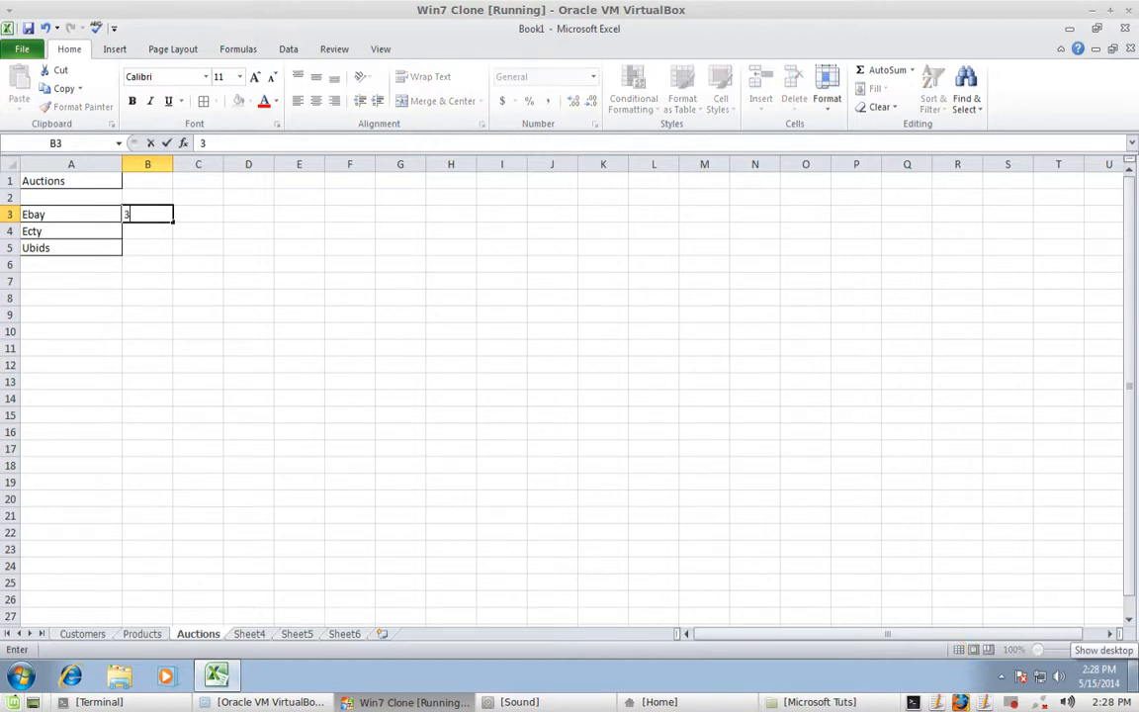
key("BackSpace")
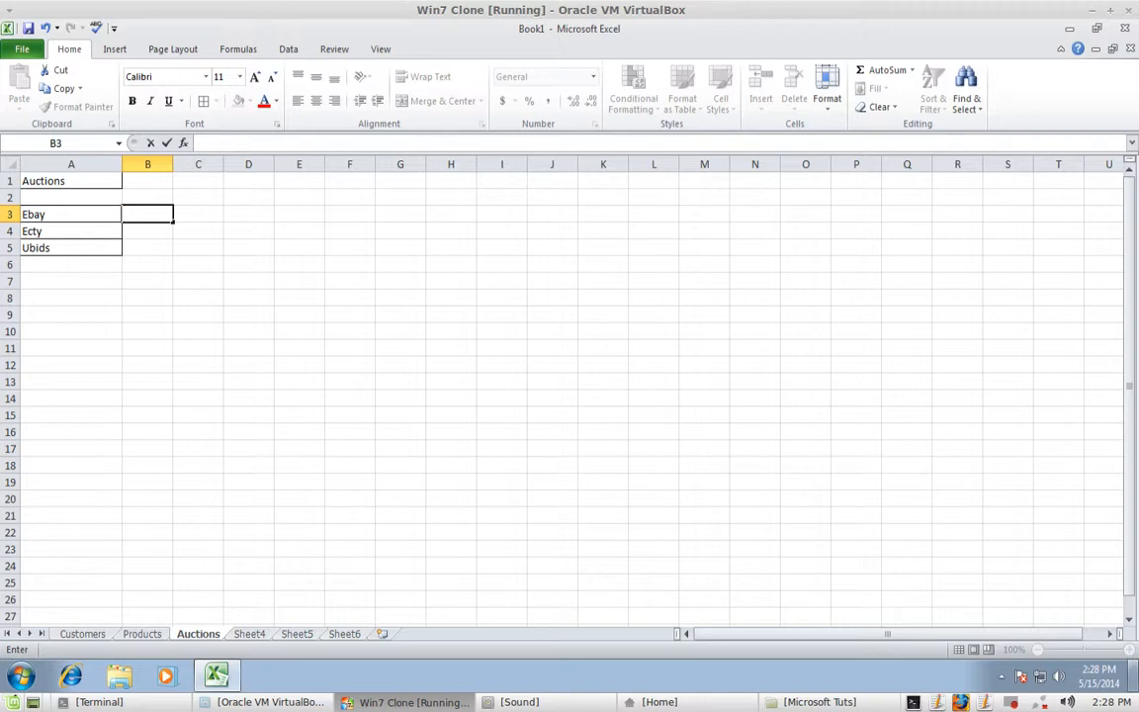
type("5")
key("Tab")
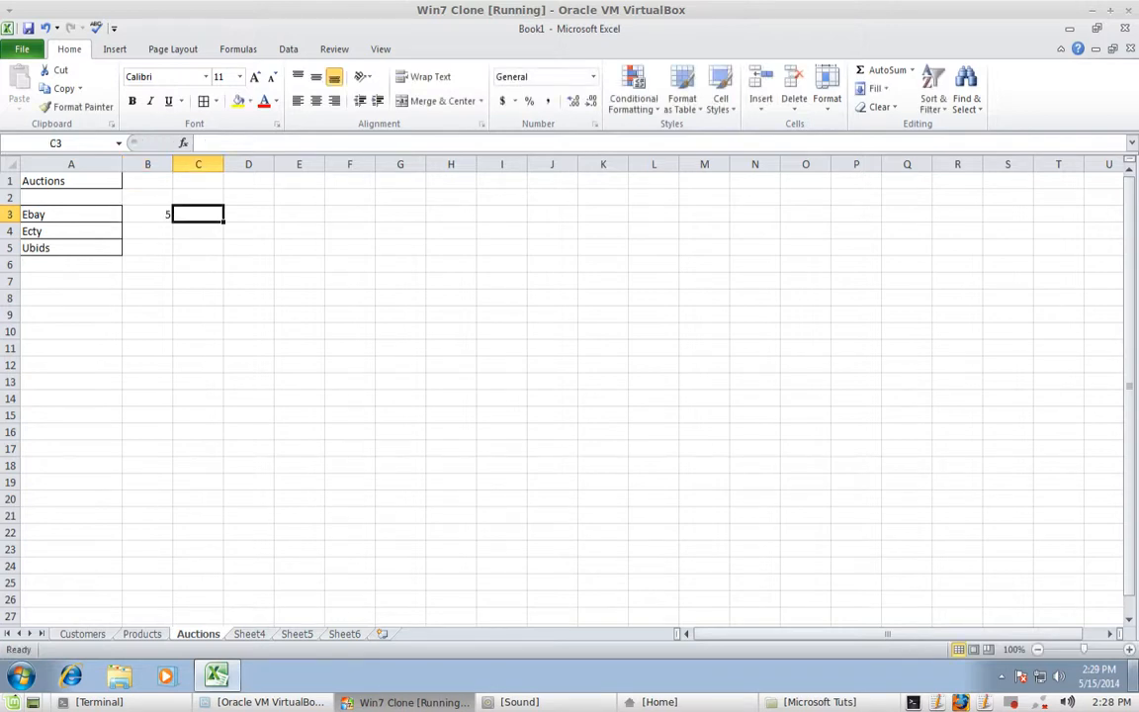
key("Down")
key("Left")
key("Up")
key("Up")
key("Down")
key("Down")
key("Down")
key("Down")
key("Down")
key("Down")
key("Down")
key("Down")
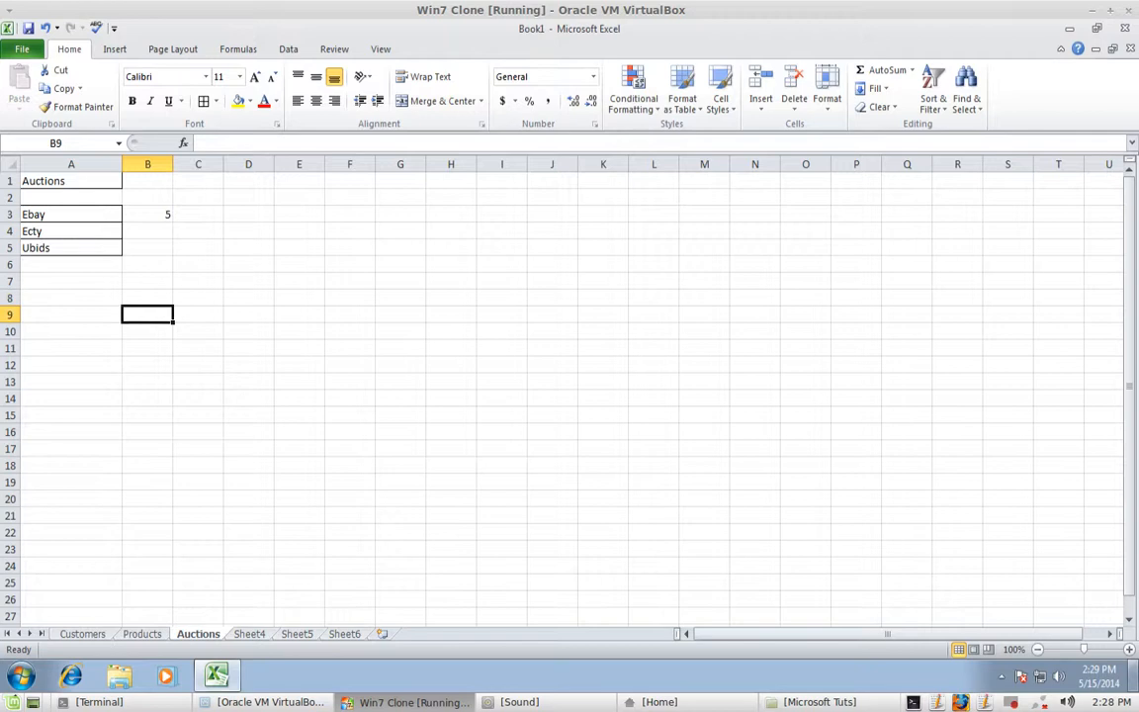
key("Up")
key("Up")
key("Up")
key("Up")
key("Up")
key("Up")
key("Right")
key("Right")
key("Right")
key("Right")
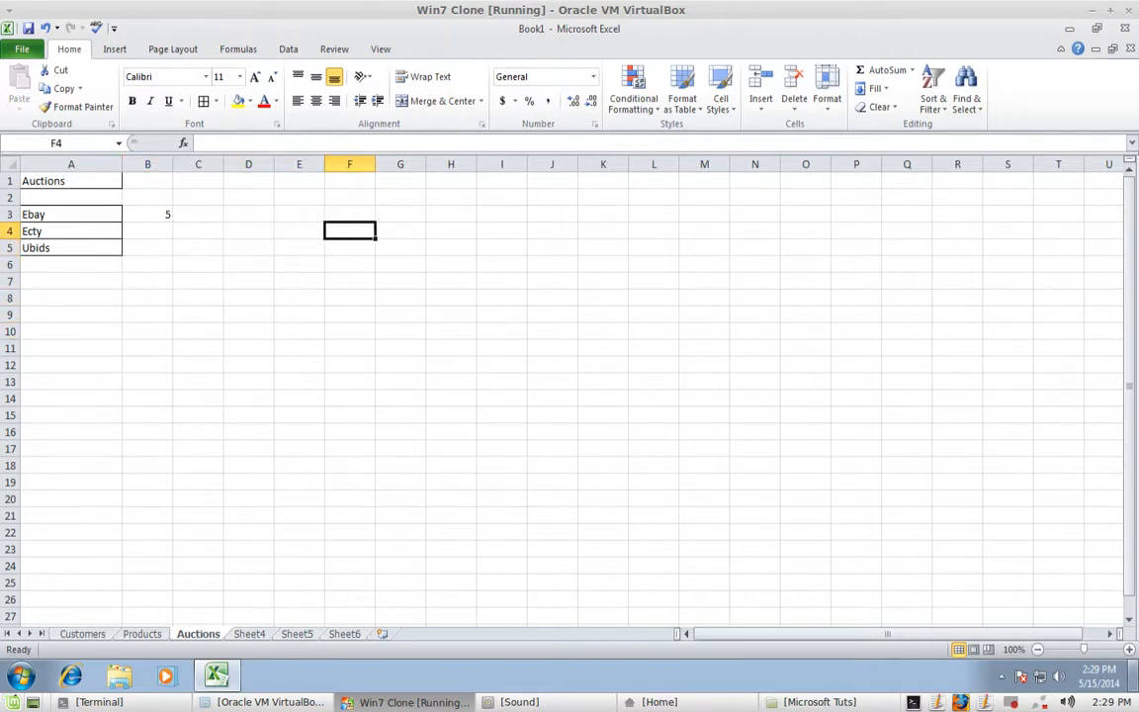
key("Left")
key("Left")
key("Left")
key("Left")
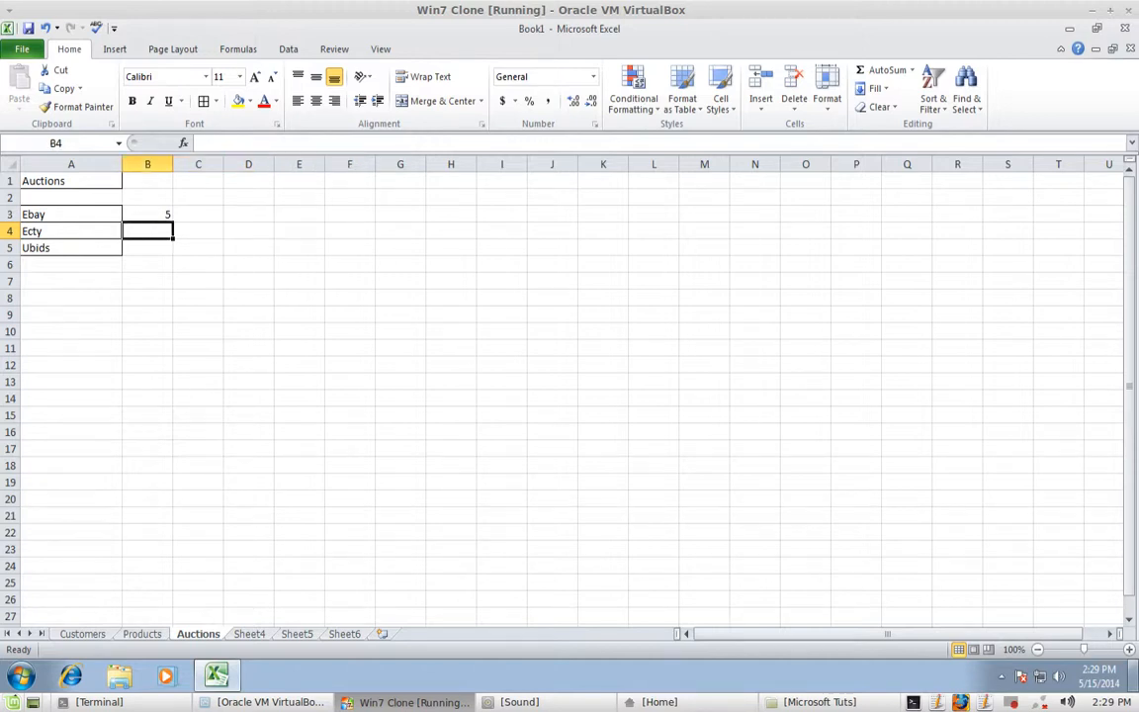
key("Right")
key("Right")
key("Right")
key("Right")
key("Right")
key("Right")
key("Right")
key("Right")
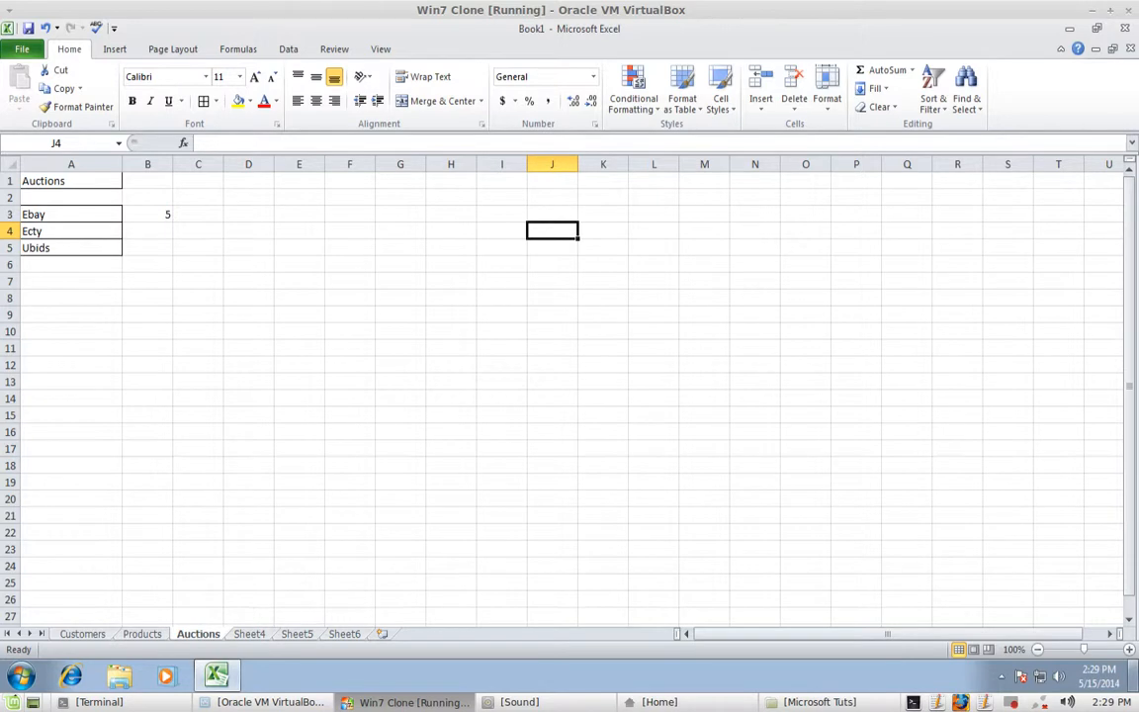
key("Left")
key("Left")
key("Left")
key("Left")
key("Left")
key("Left")
key("Left")
key("Left")
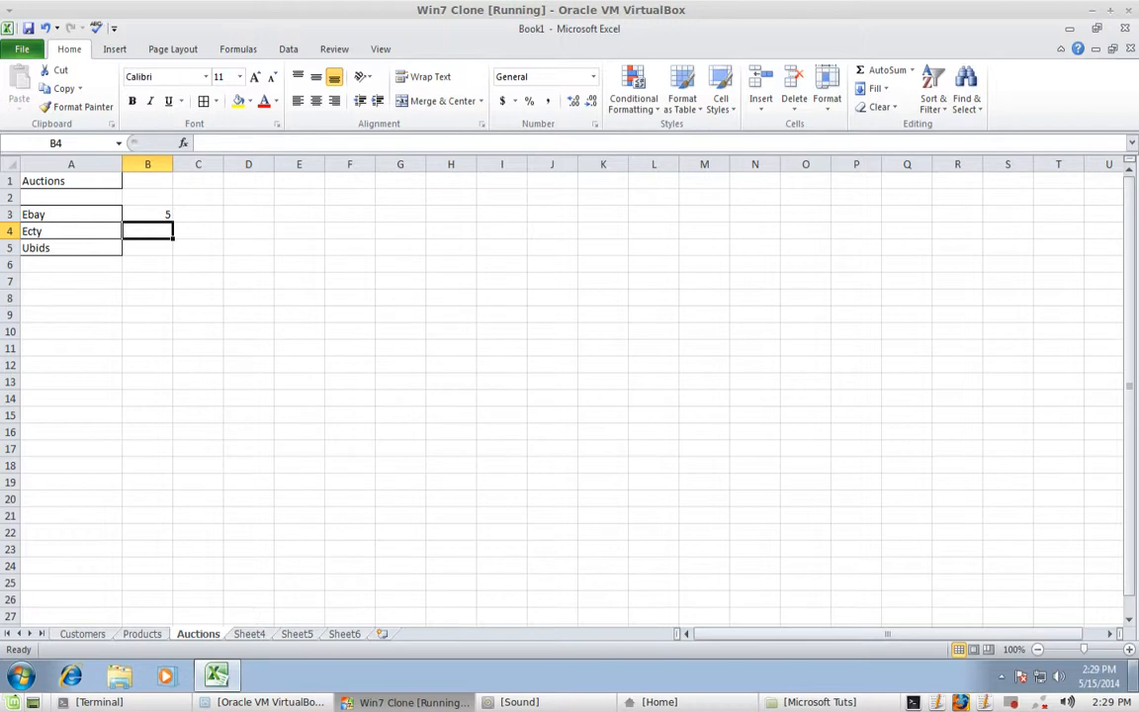
- Enter 5 in B4 and B5, then border every cell of B3:B5
type("5")
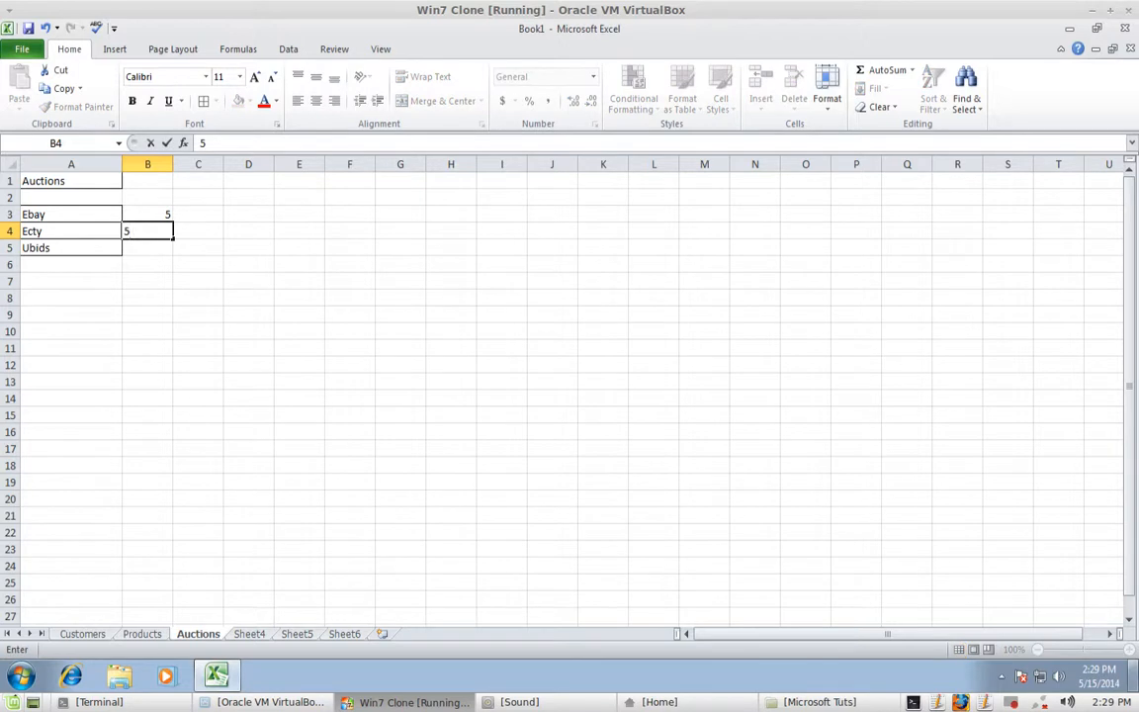
key("Tab")
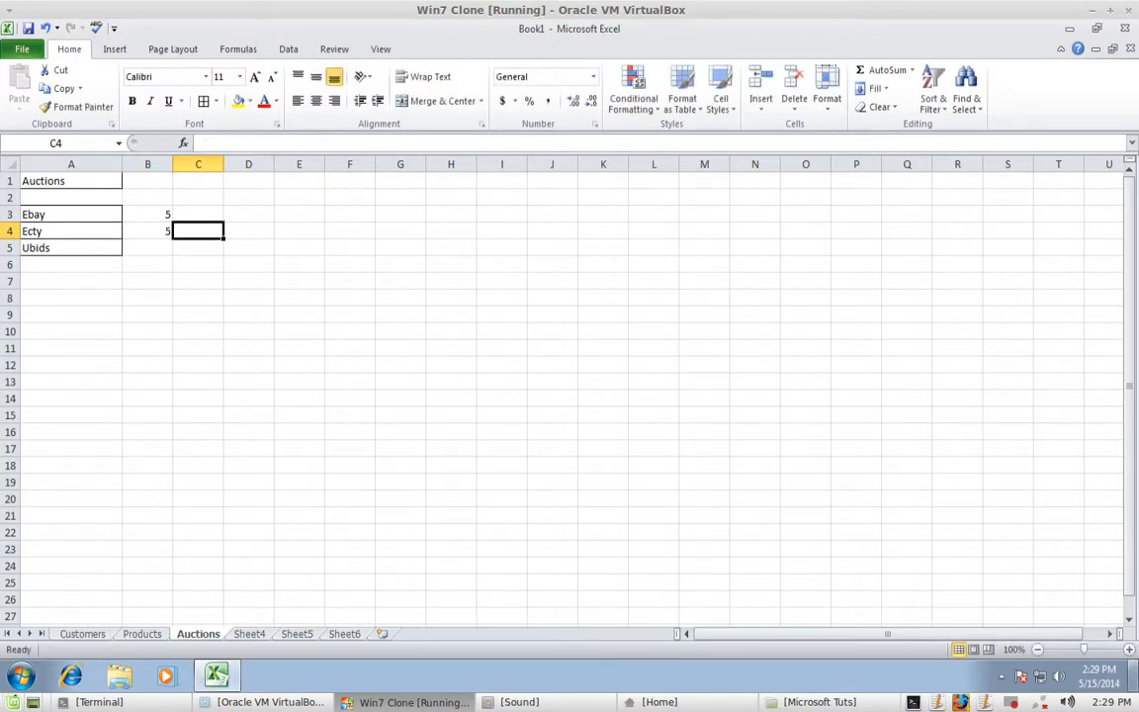
key("Return")
type("5")
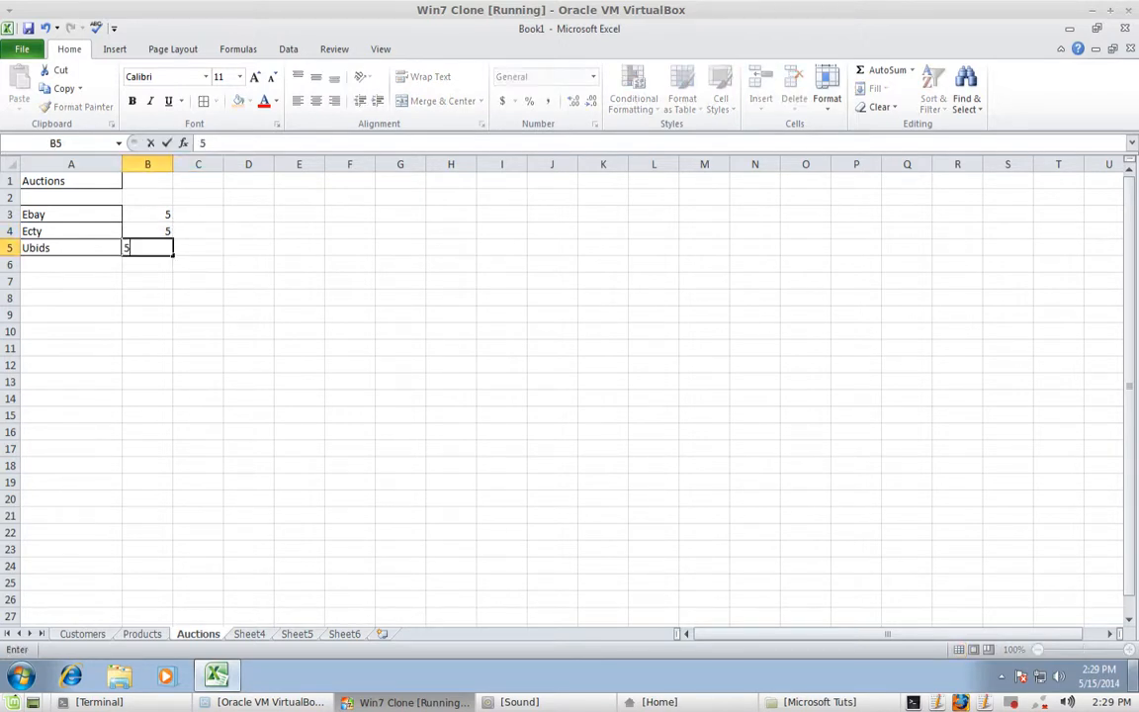
key("Return")
key("Return")
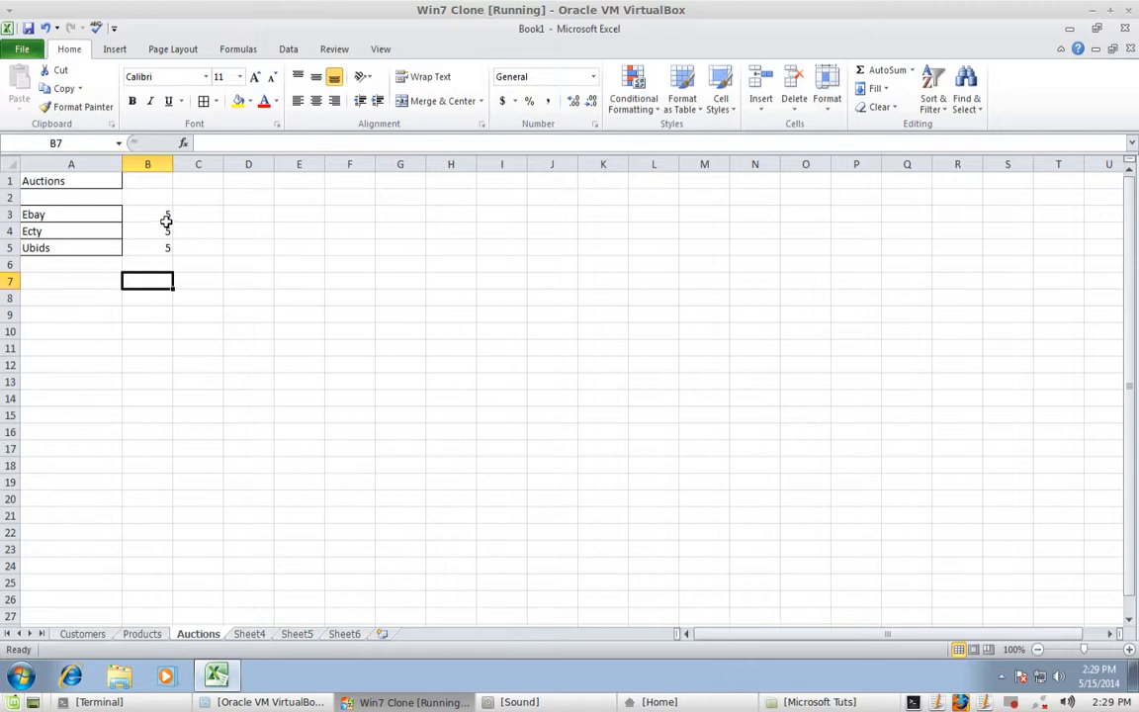
left_click_drag(153, 213, 170, 250)
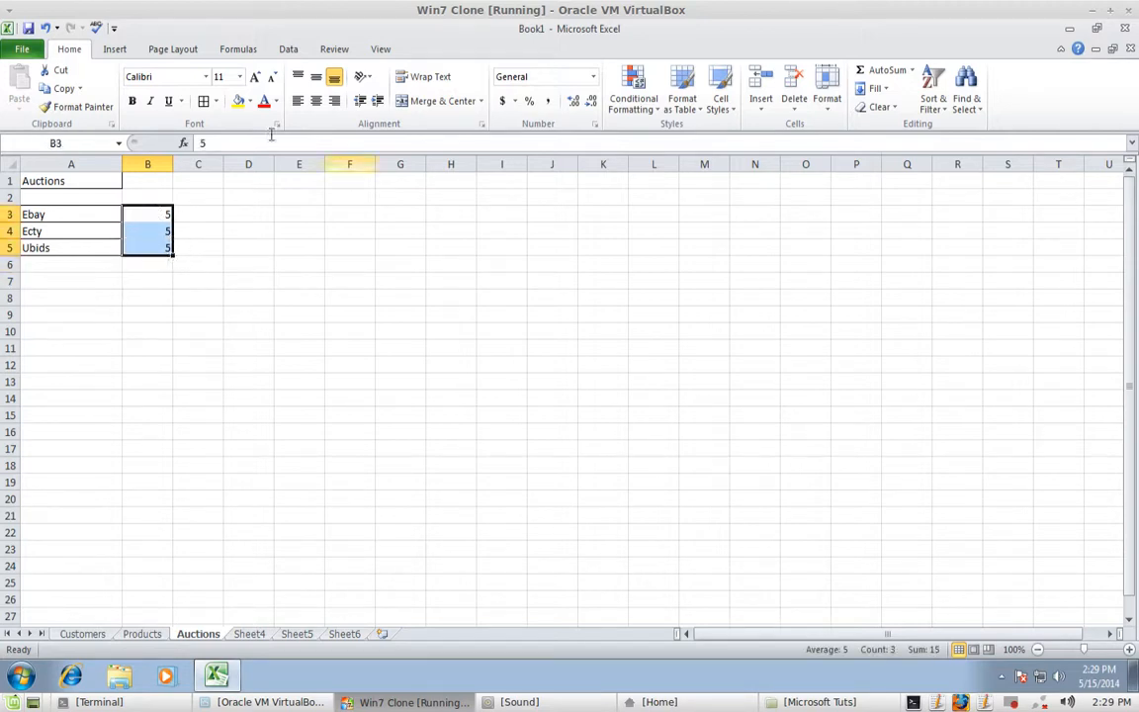
left_click(205, 102)
left_click_drag(269, 299, 279, 301)
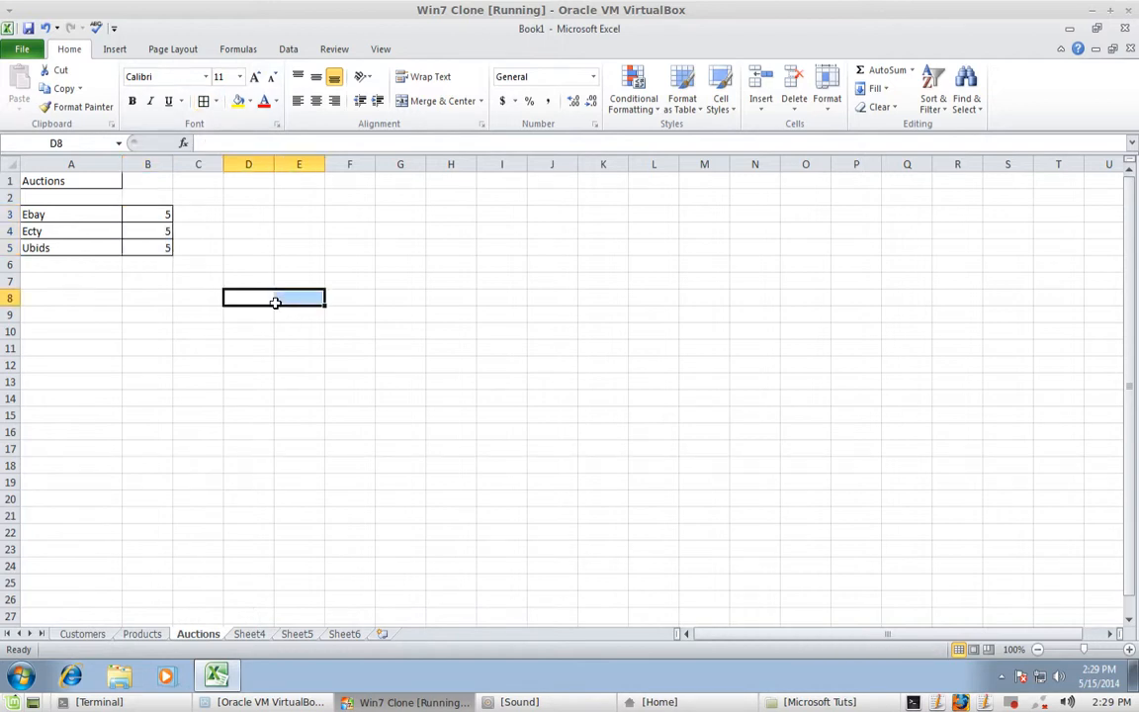
- Review the Products and Auctions sheets, ending back on the Customers sheet
left_click(145, 634)
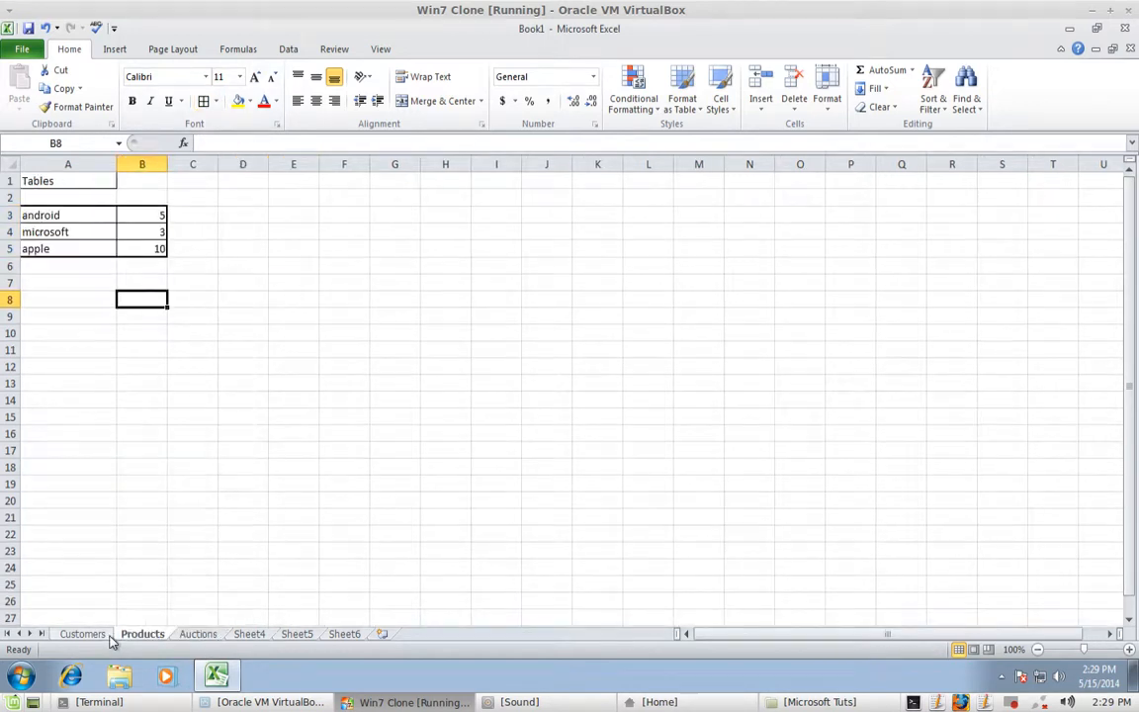
left_click(79, 634)
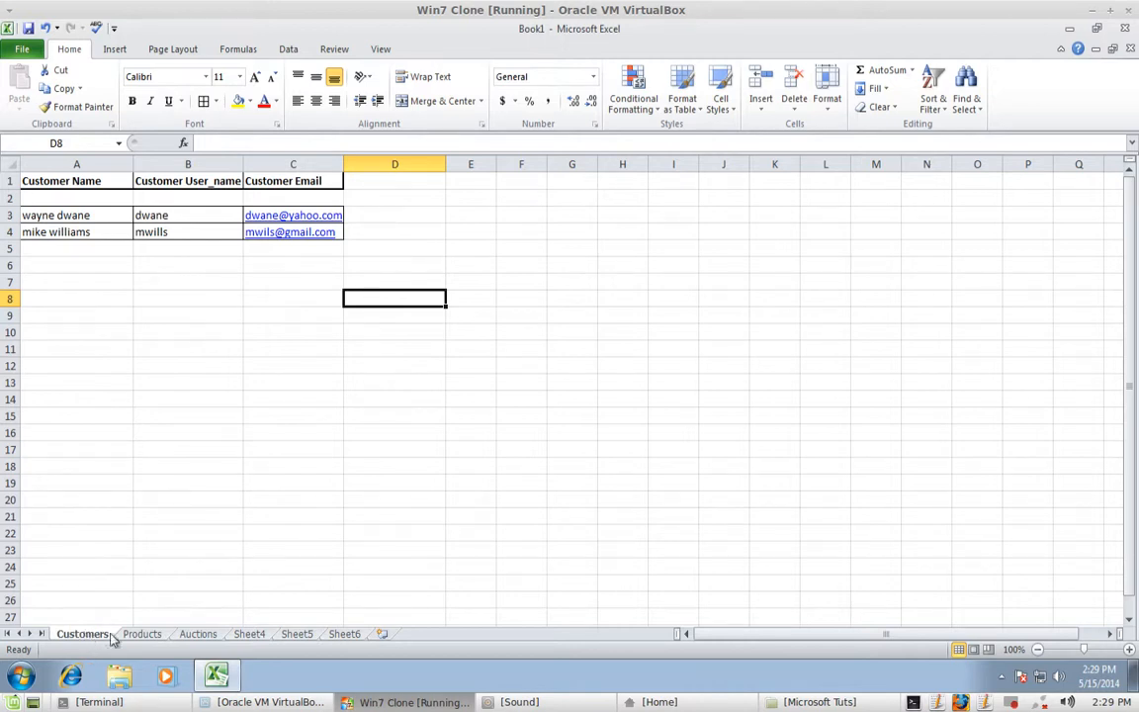
left_click(142, 634)
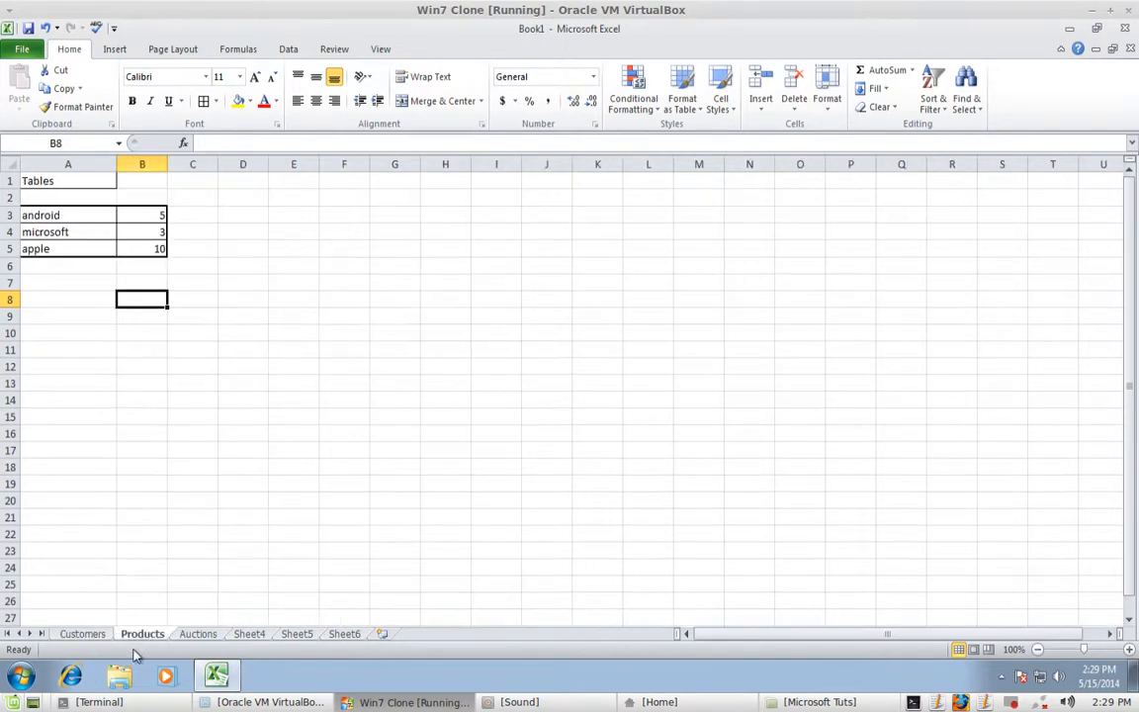
left_click(198, 635)
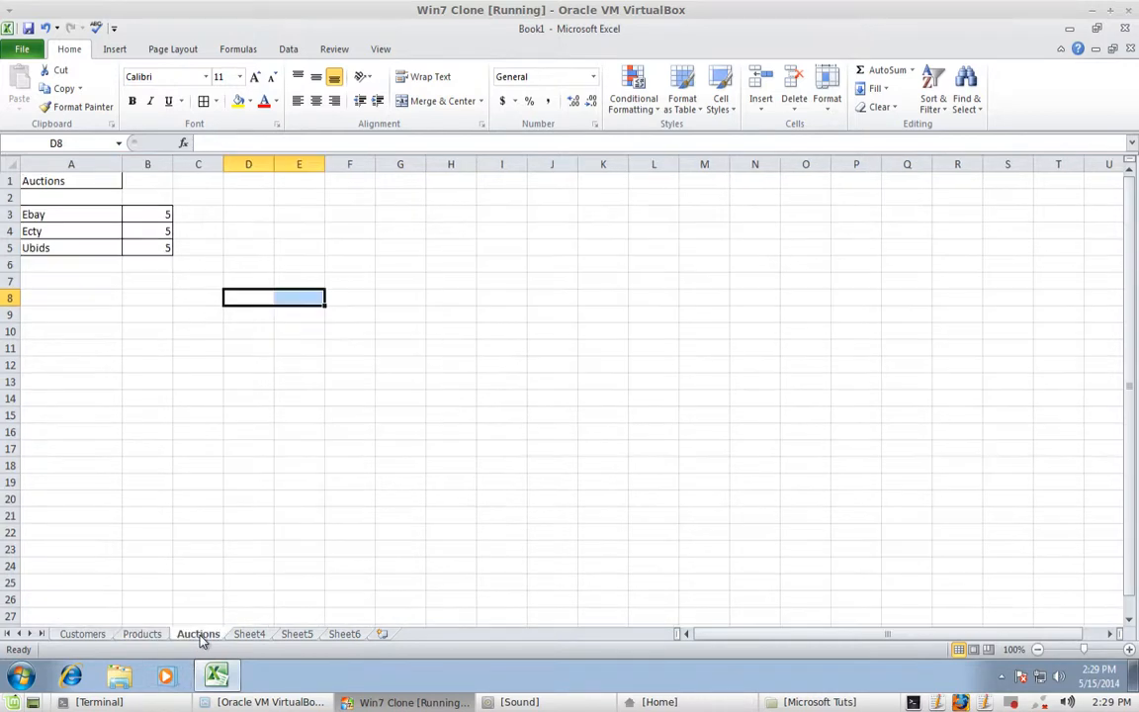
left_click(122, 639)
left_click(85, 635)
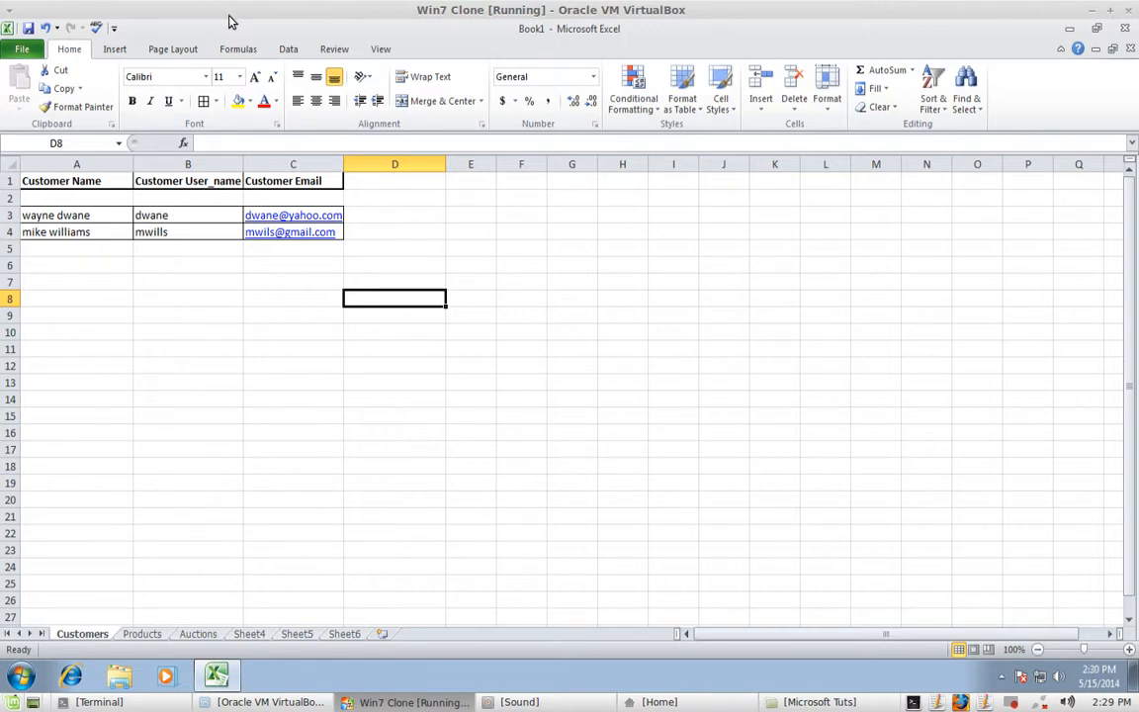
- Save the workbook as Business_Info, keeping the Excel Workbook file type
left_click(16, 51)
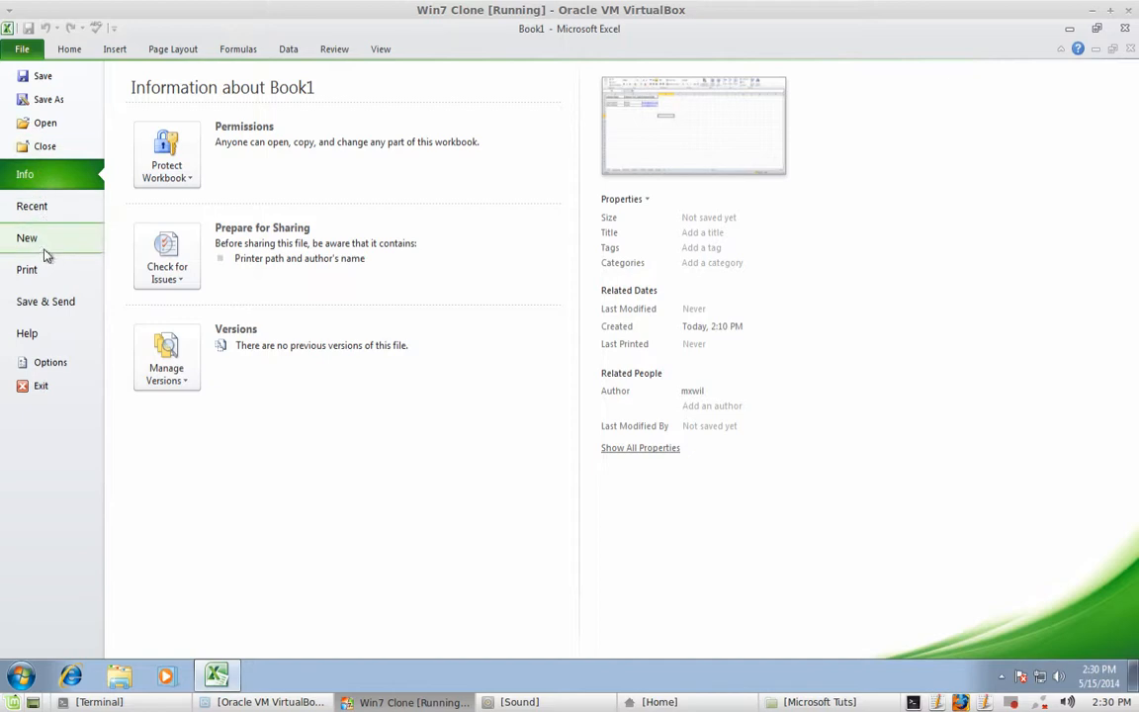
left_click(49, 100)
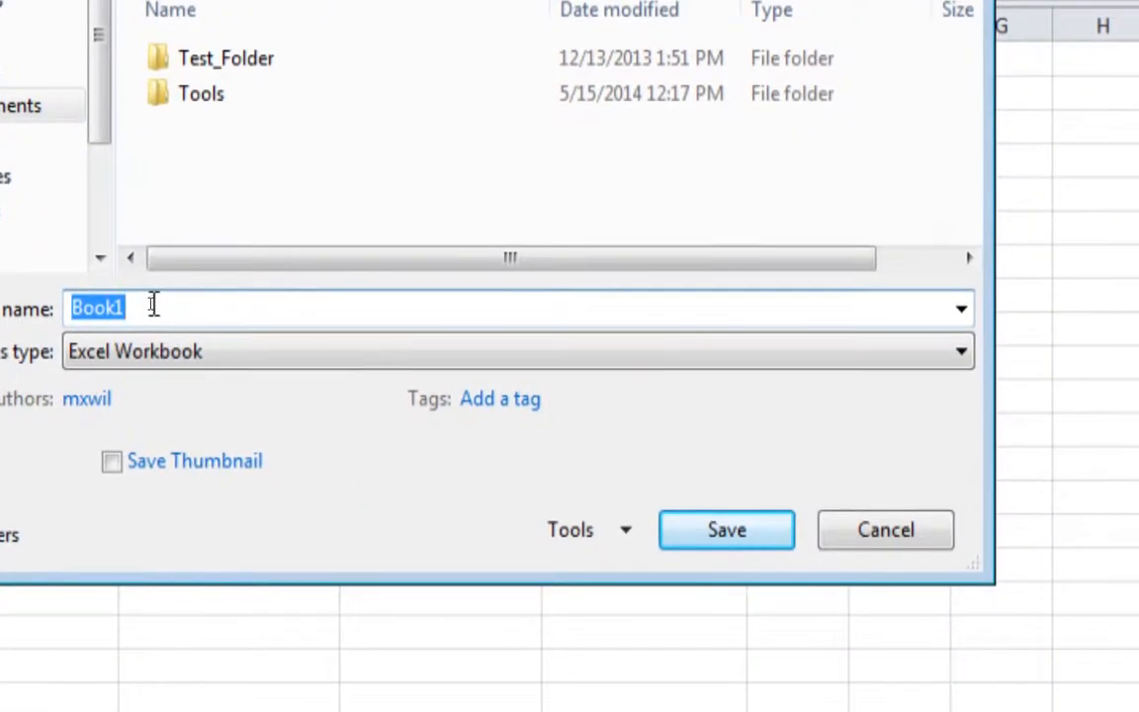
left_click(156, 308)
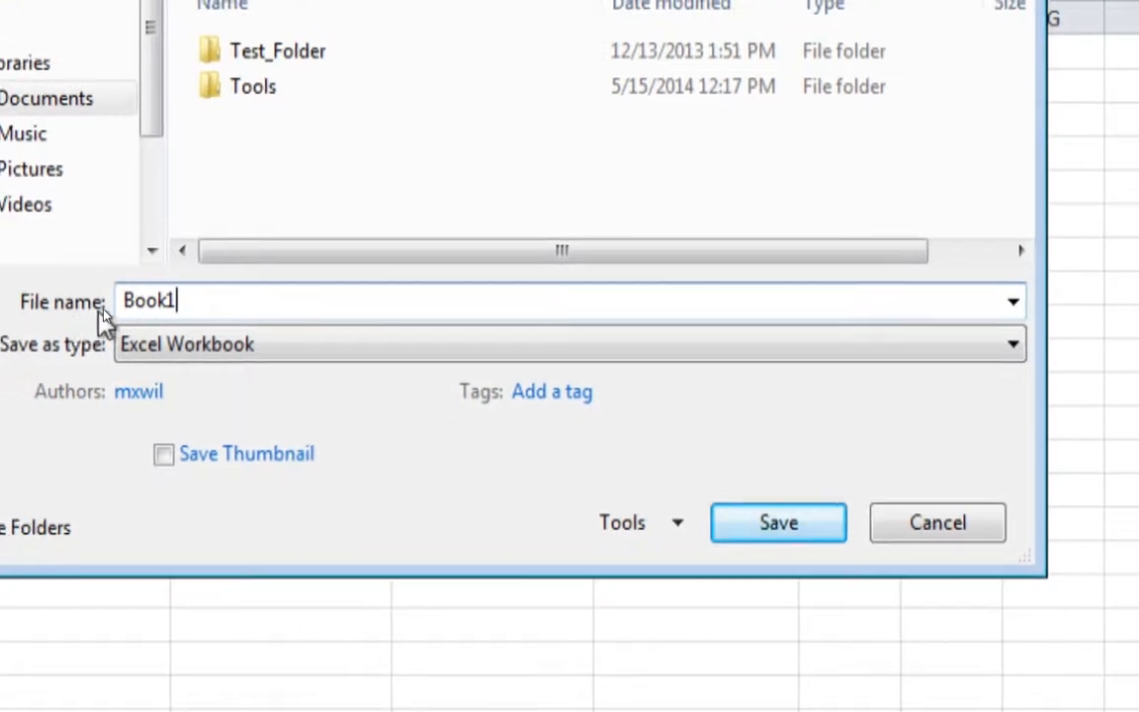
key("BackSpace")
key("BackSpace")
key("BackSpace")
key("BackSpace")
key("BackSpace")
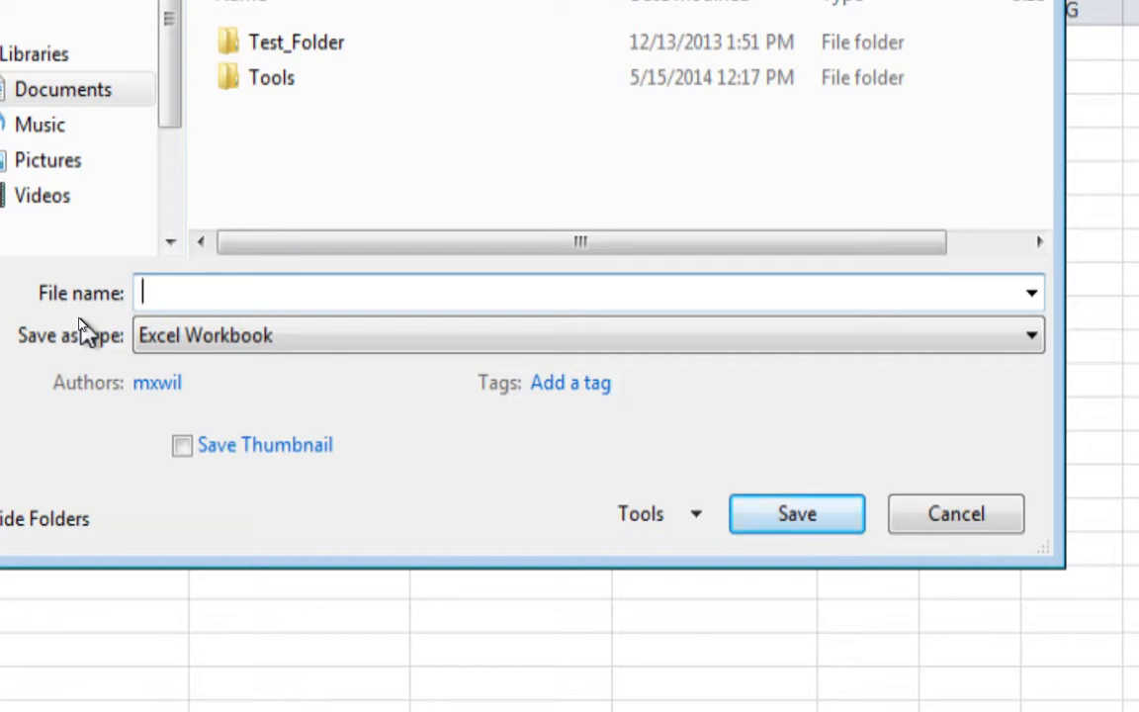
type("Customer")
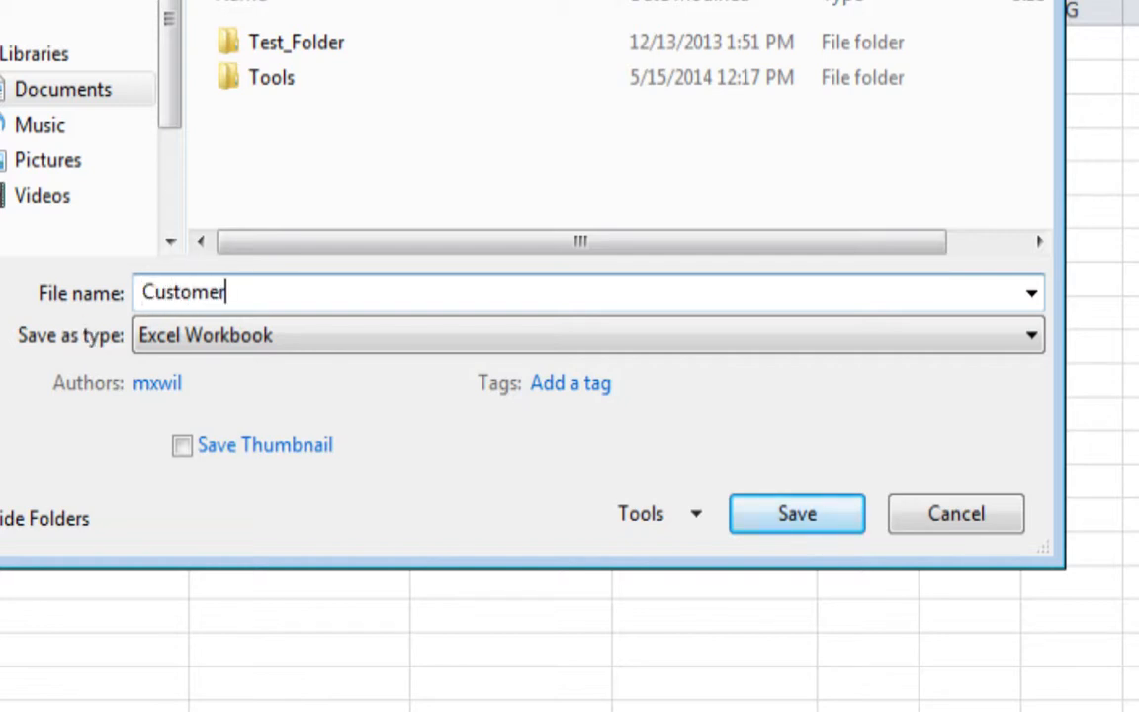
type("_info")
key("BackSpace")
key("BackSpace")
key("BackSpace")
key("BackSpace")
key("BackSpace")
key("BackSpace")
key("BackSpace")
key("BackSpace")
key("BackSpace")
key("BackSpace")
key("BackSpace")
key("BackSpace")
key("BackSpace")
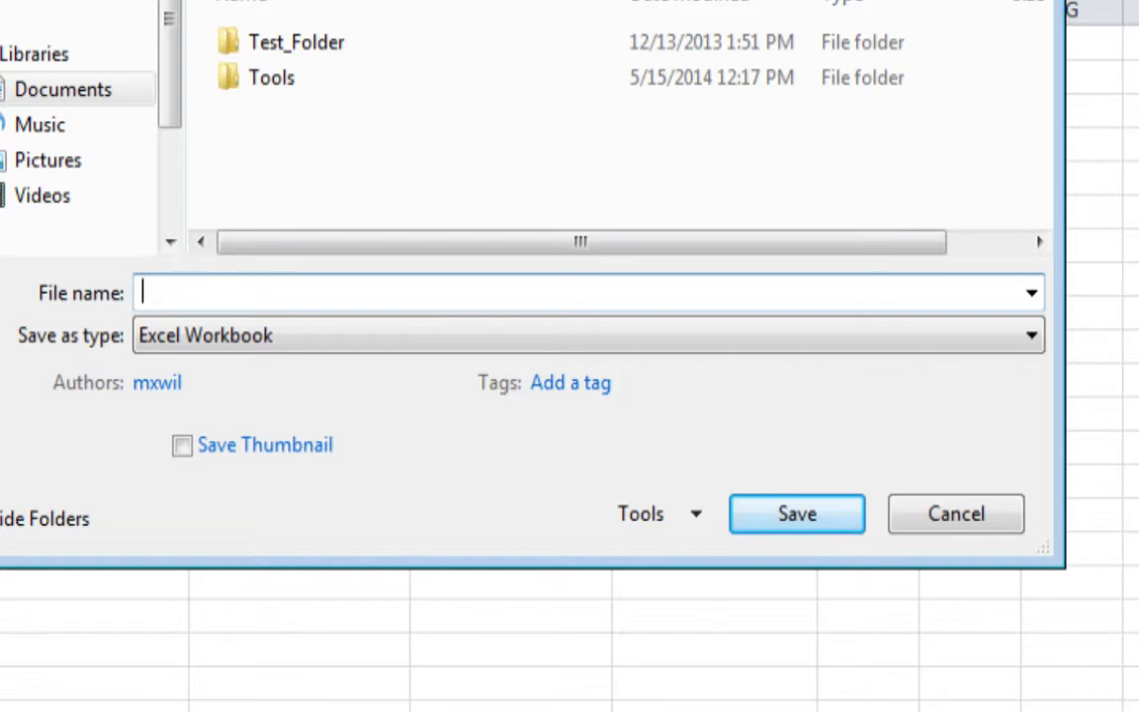
type("Business_")
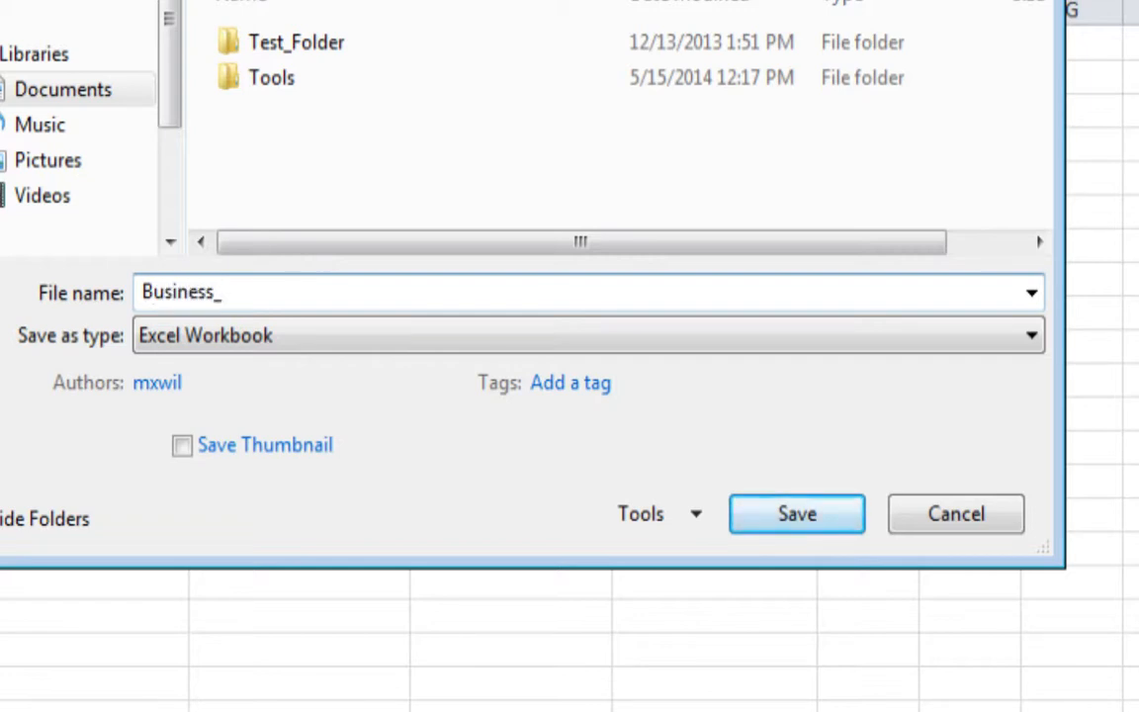
type("Info")
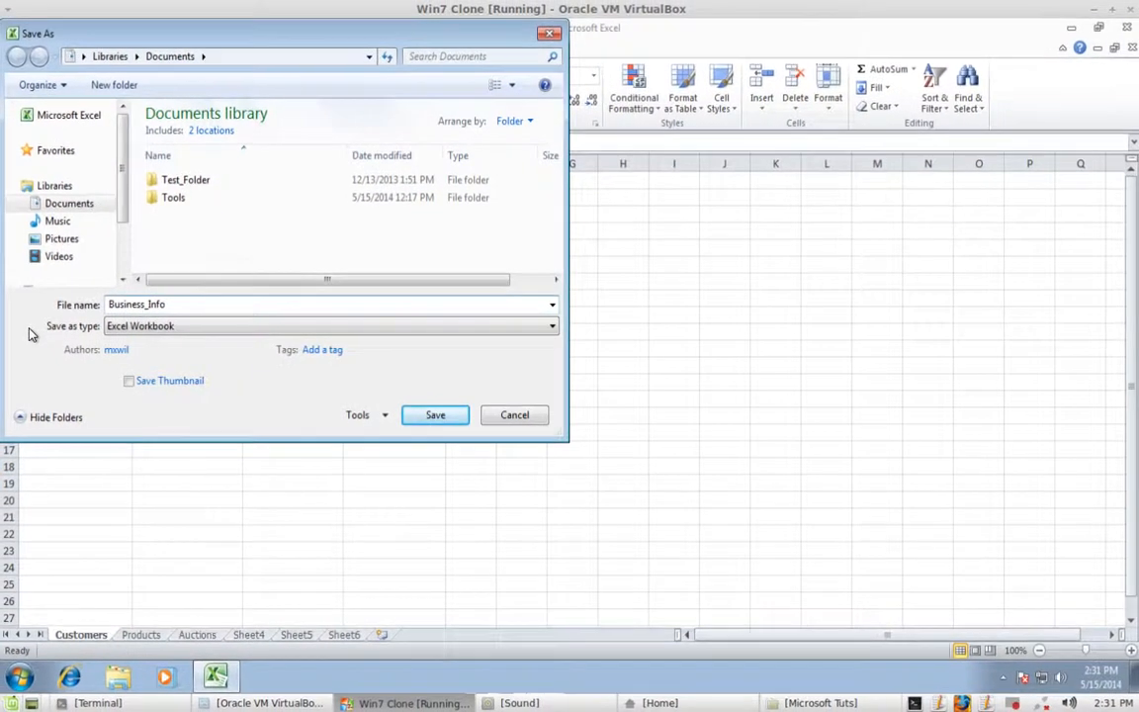
left_click(553, 329)
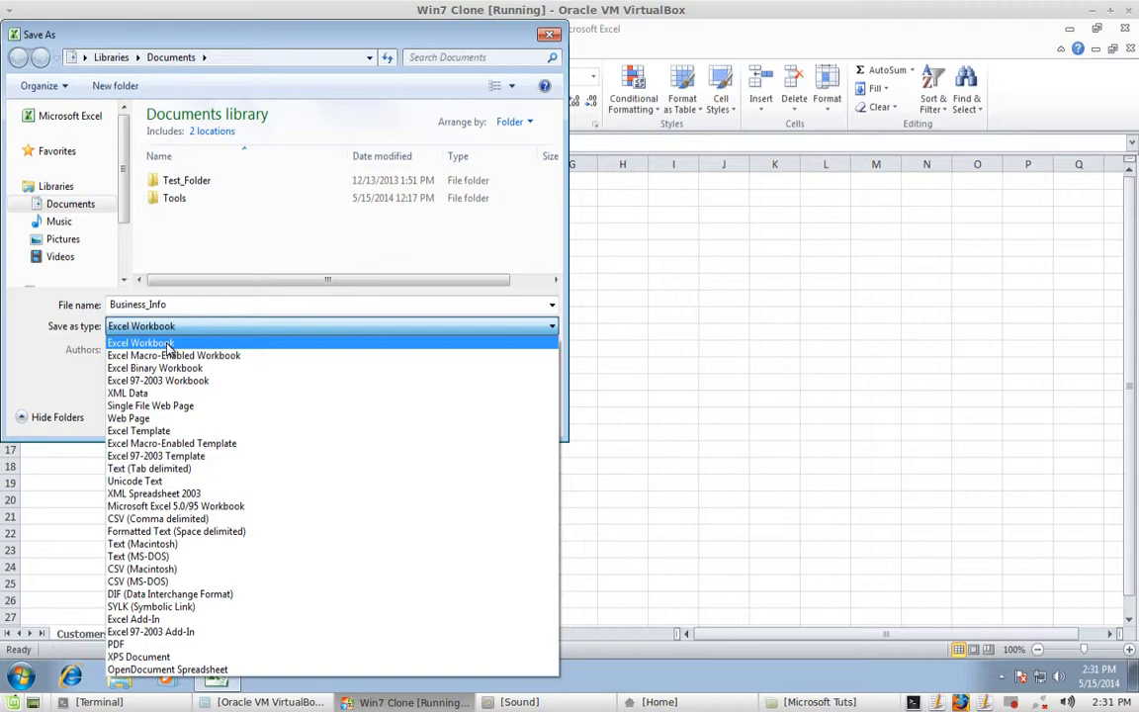
left_click(170, 344)
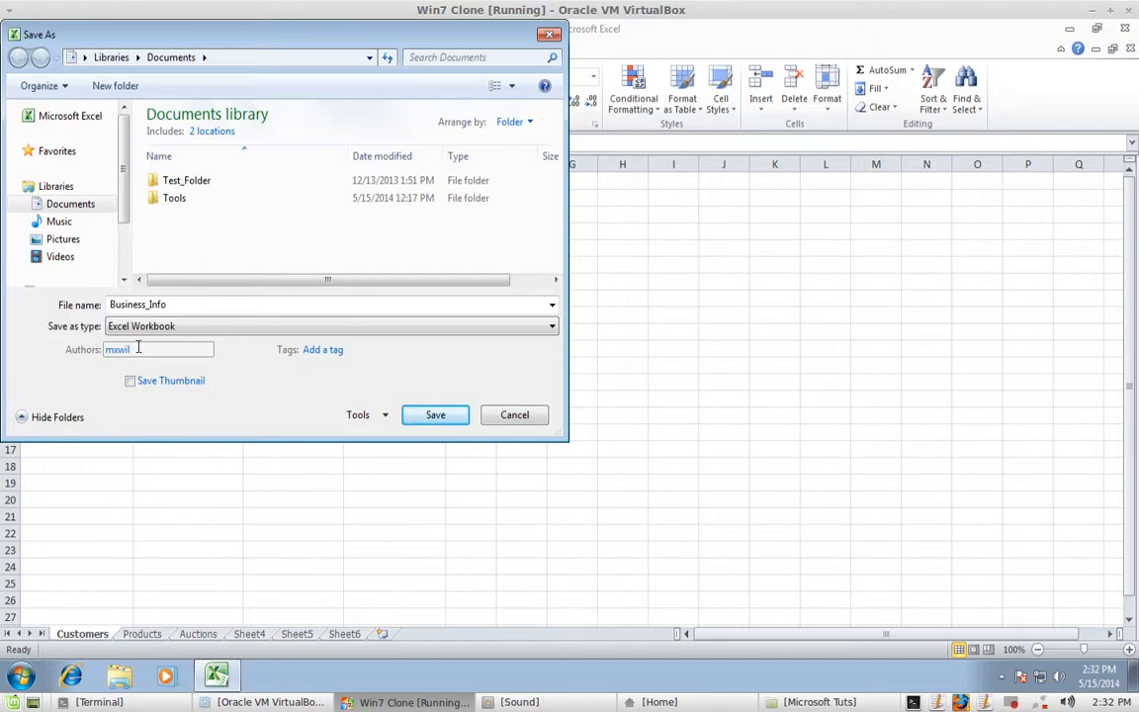
left_click(435, 415)
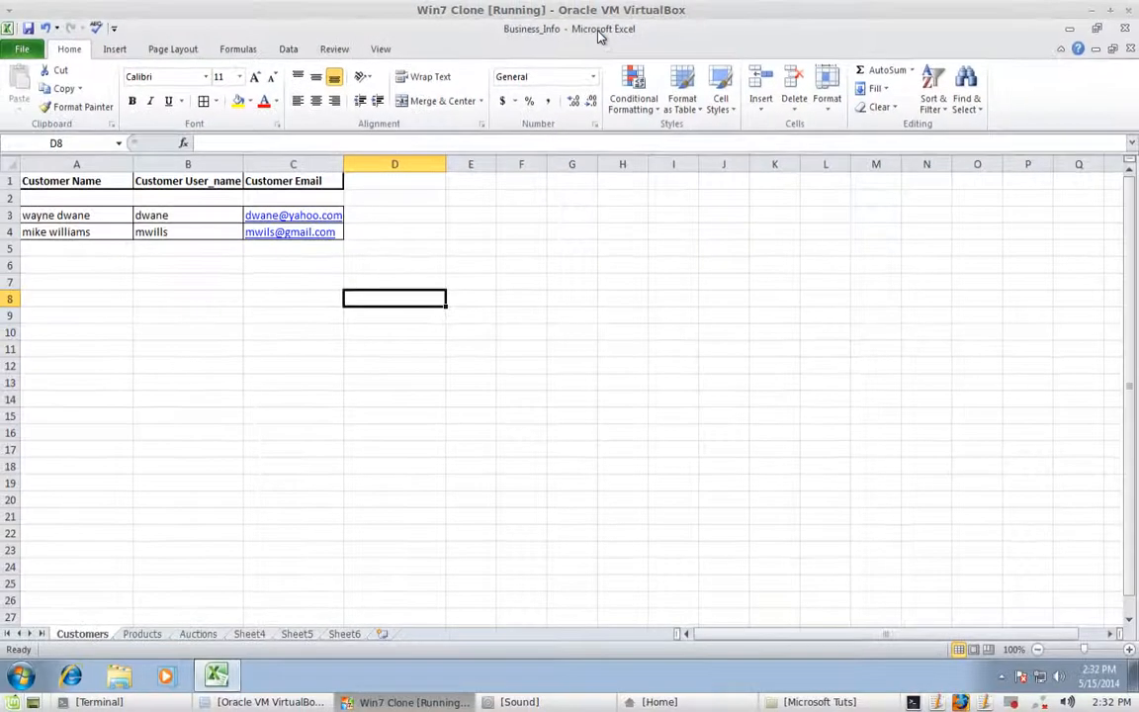
key("alt")
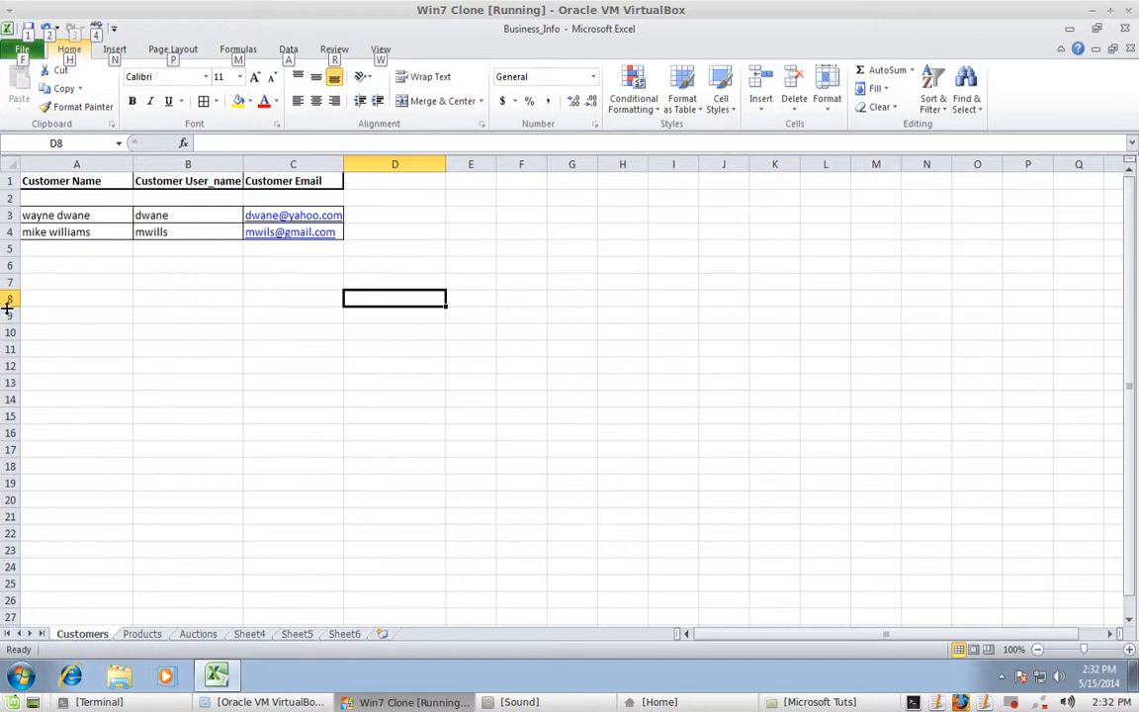
left_click(99, 318)
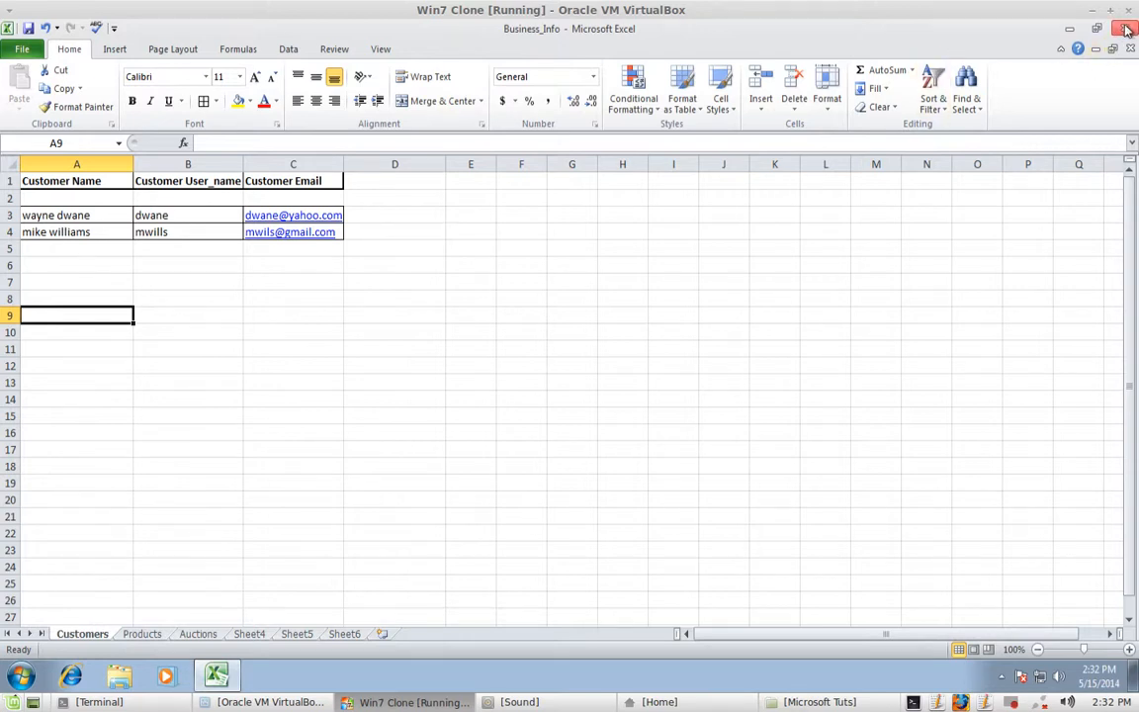
left_click(30, 30)
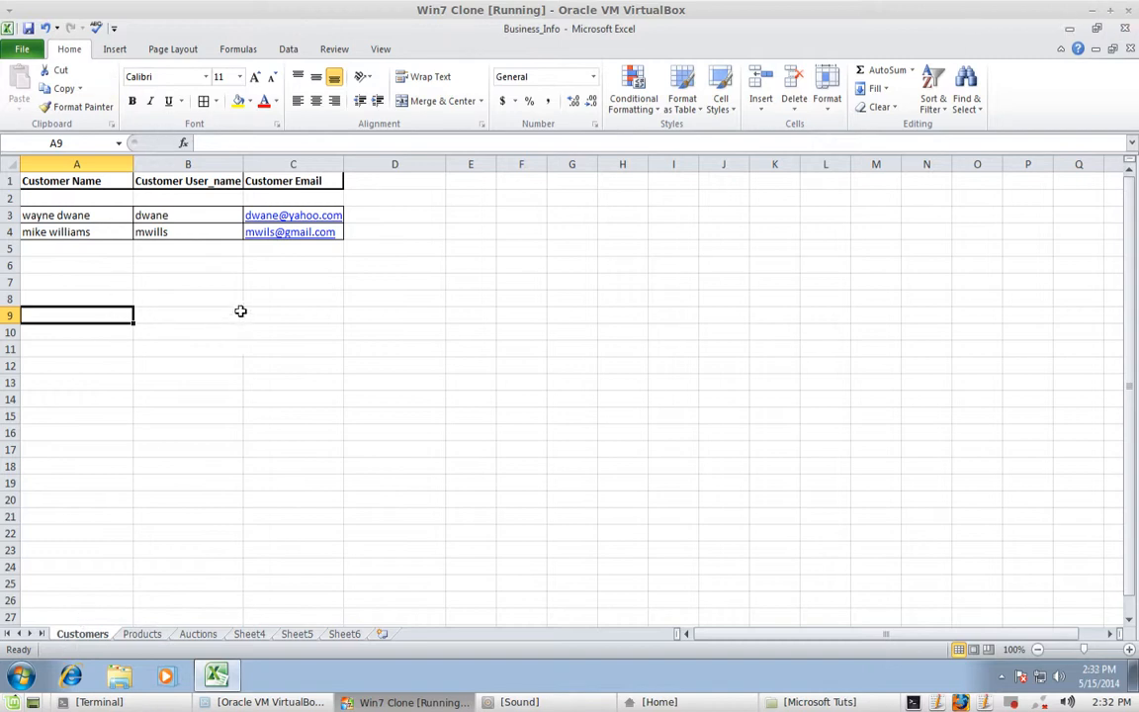
left_click(525, 287)
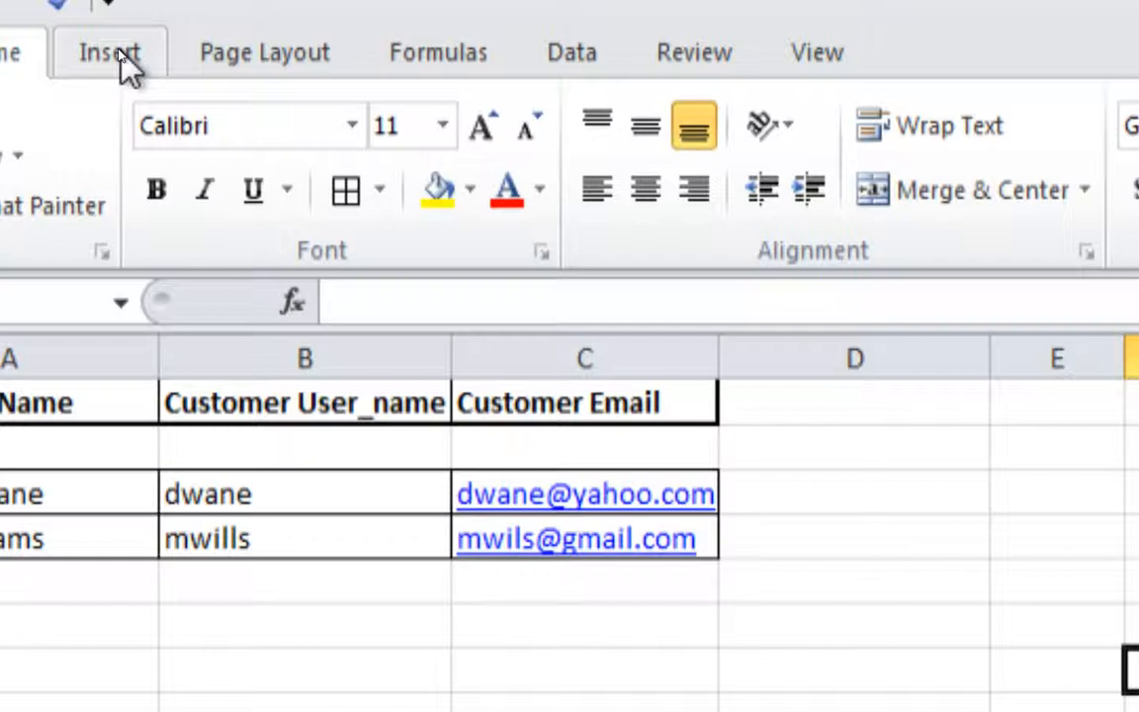
- Browse the Insert, Page Layout, Formulas, Data, Review and View ribbon tabs
left_click(119, 52)
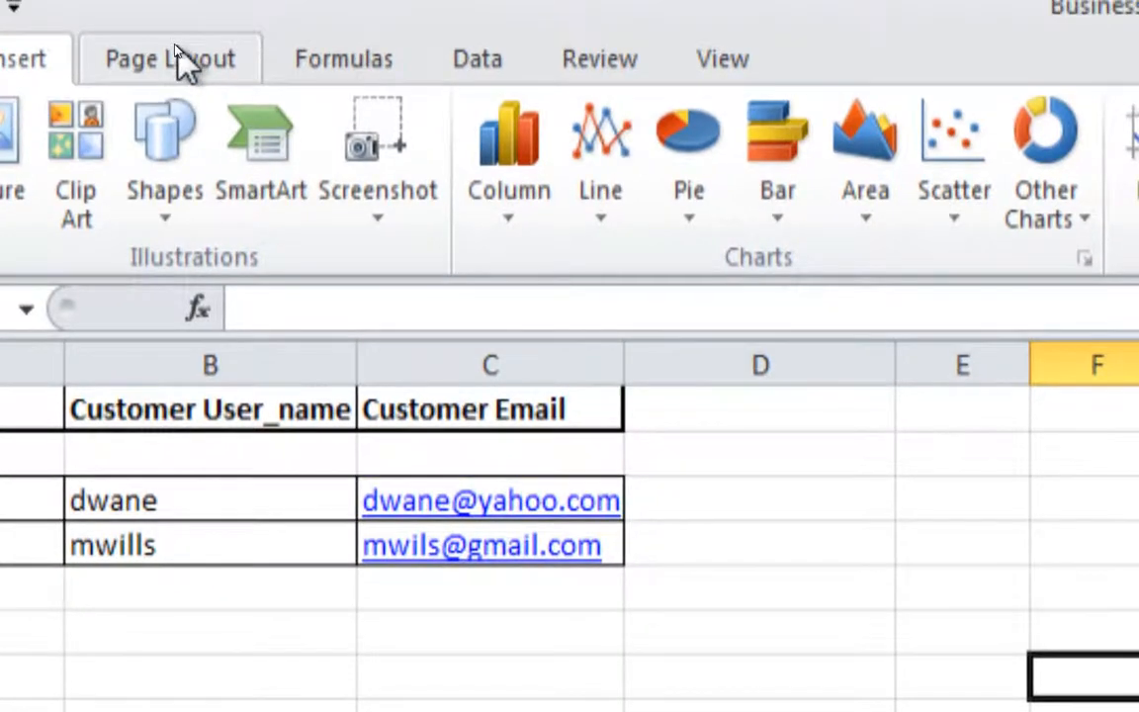
left_click(181, 56)
left_click(363, 56)
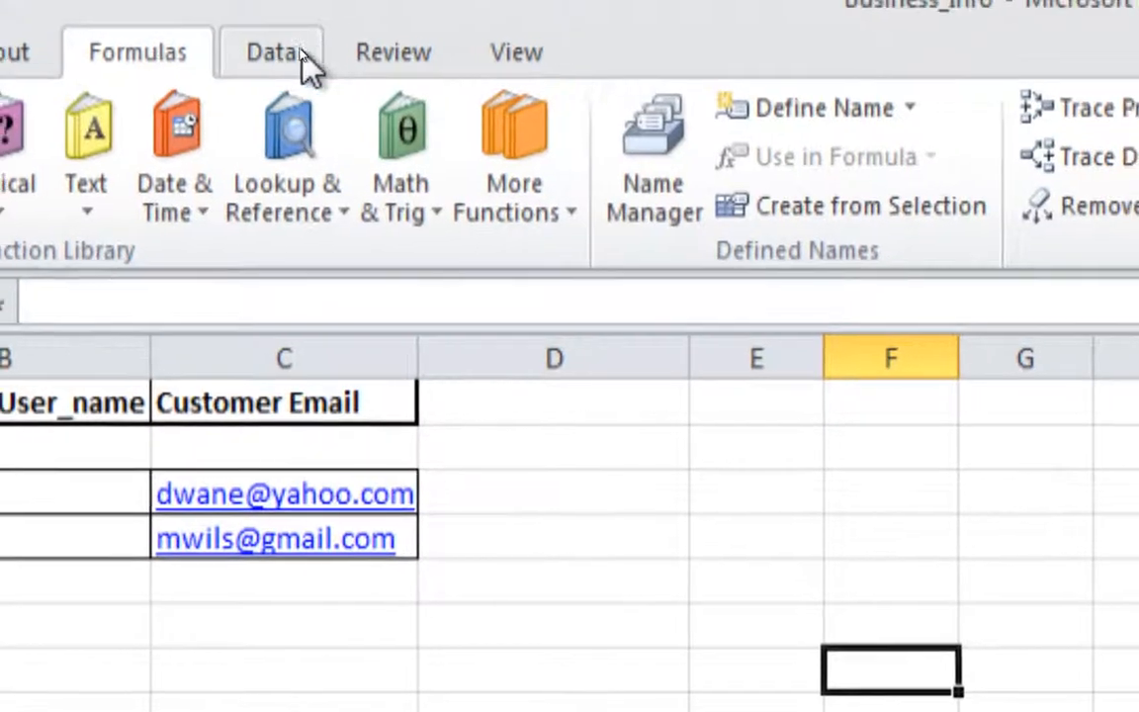
left_click(380, 51)
left_click(469, 52)
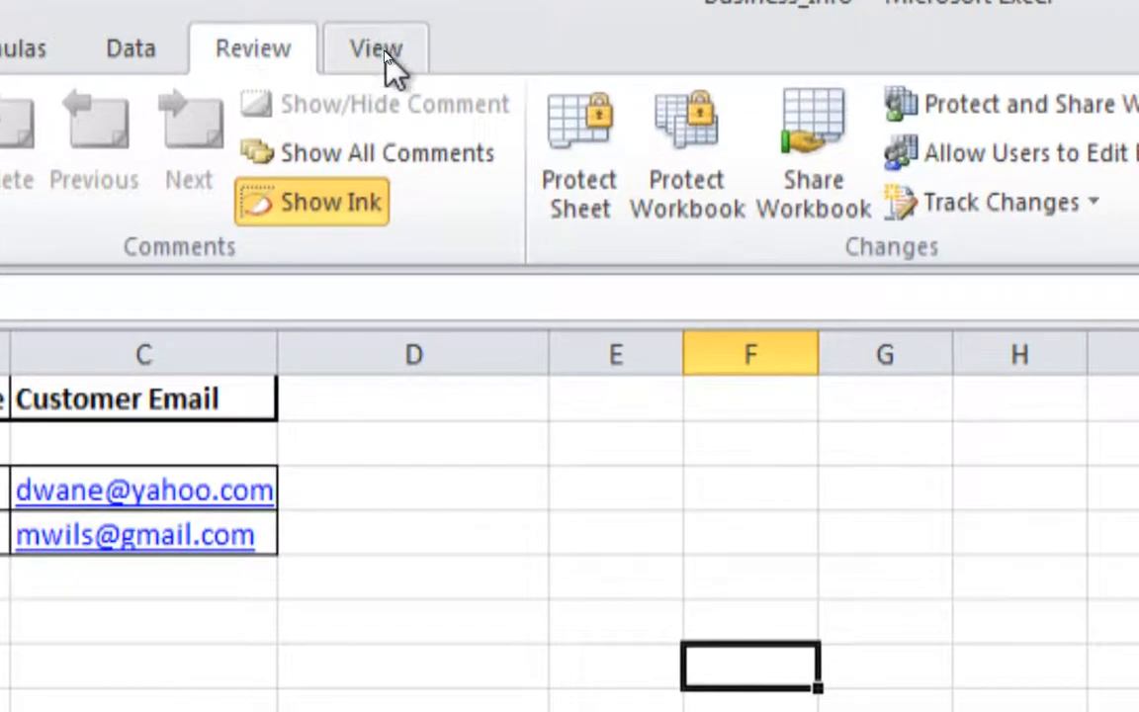
left_click(324, 52)
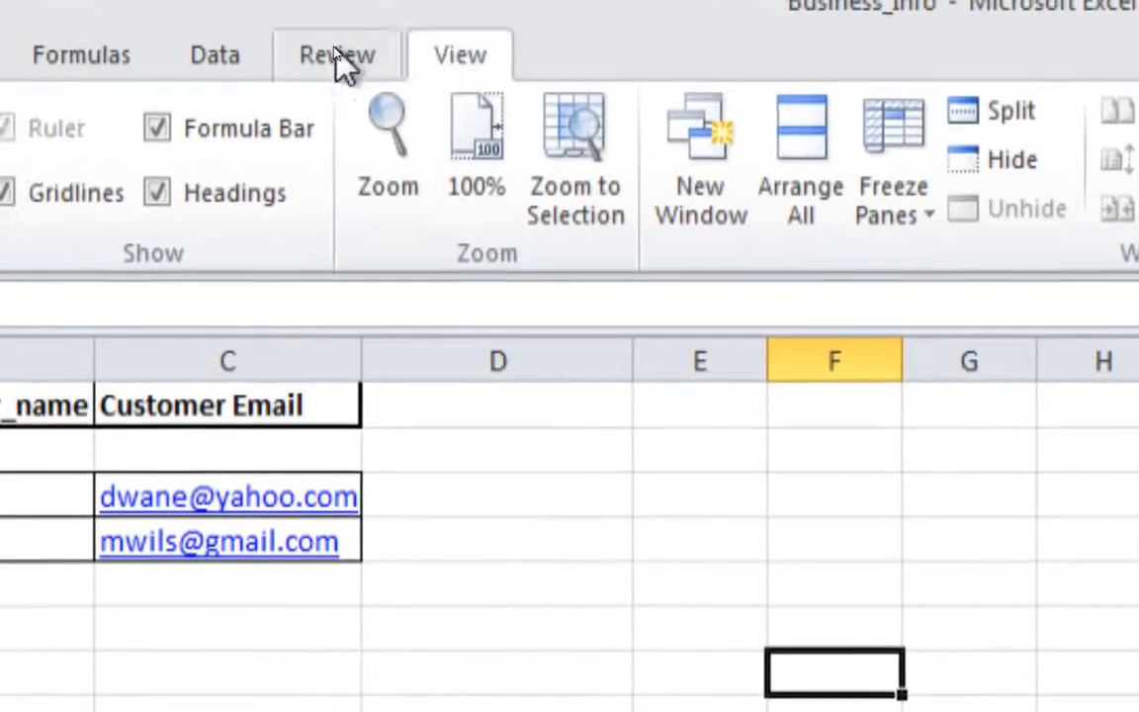
- Step back through the tabs to Home, then show the File Info page
left_click(253, 49)
left_click(287, 51)
left_click(139, 50)
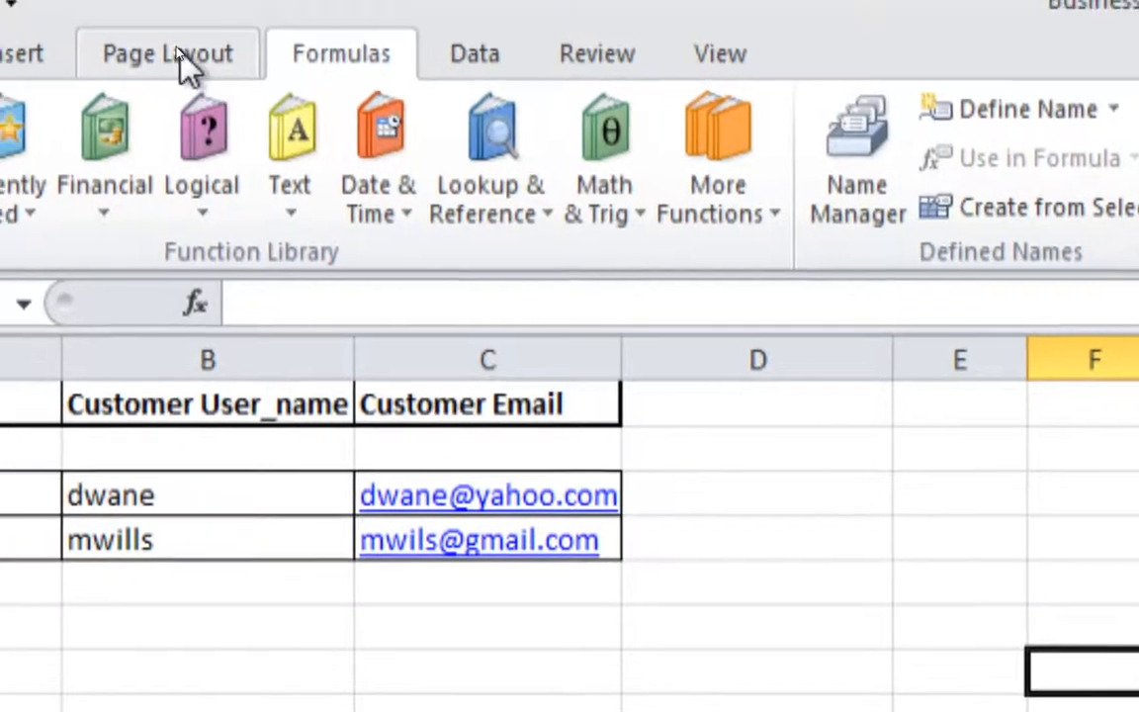
left_click(92, 54)
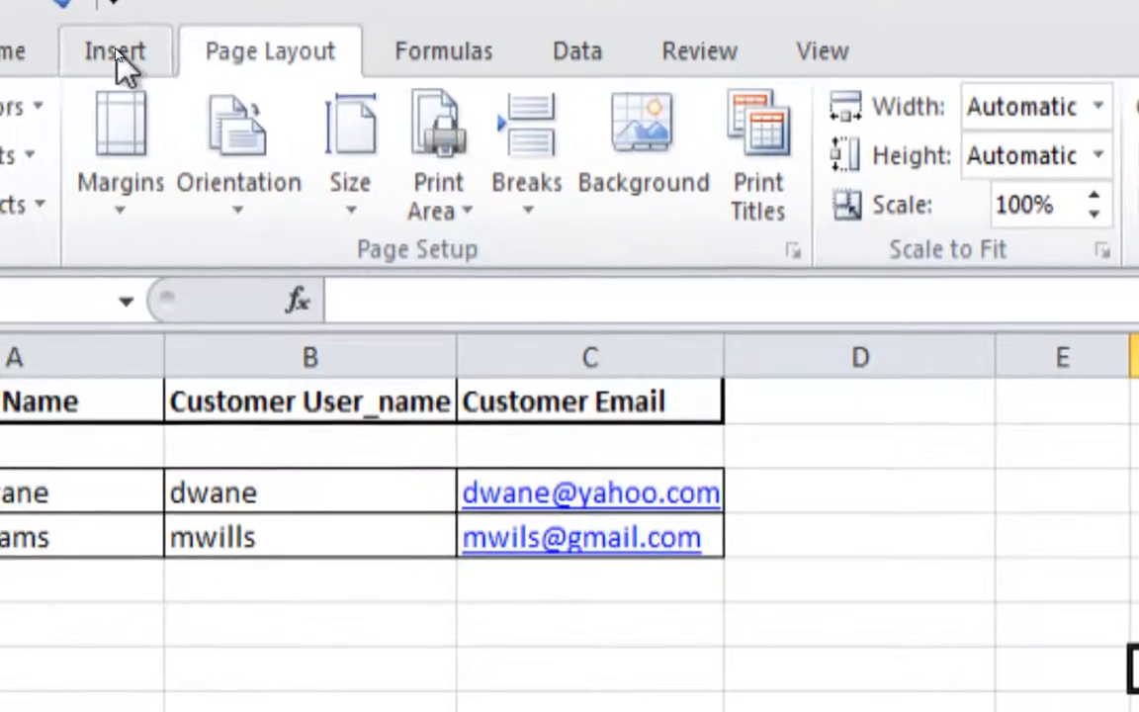
left_click(16, 58)
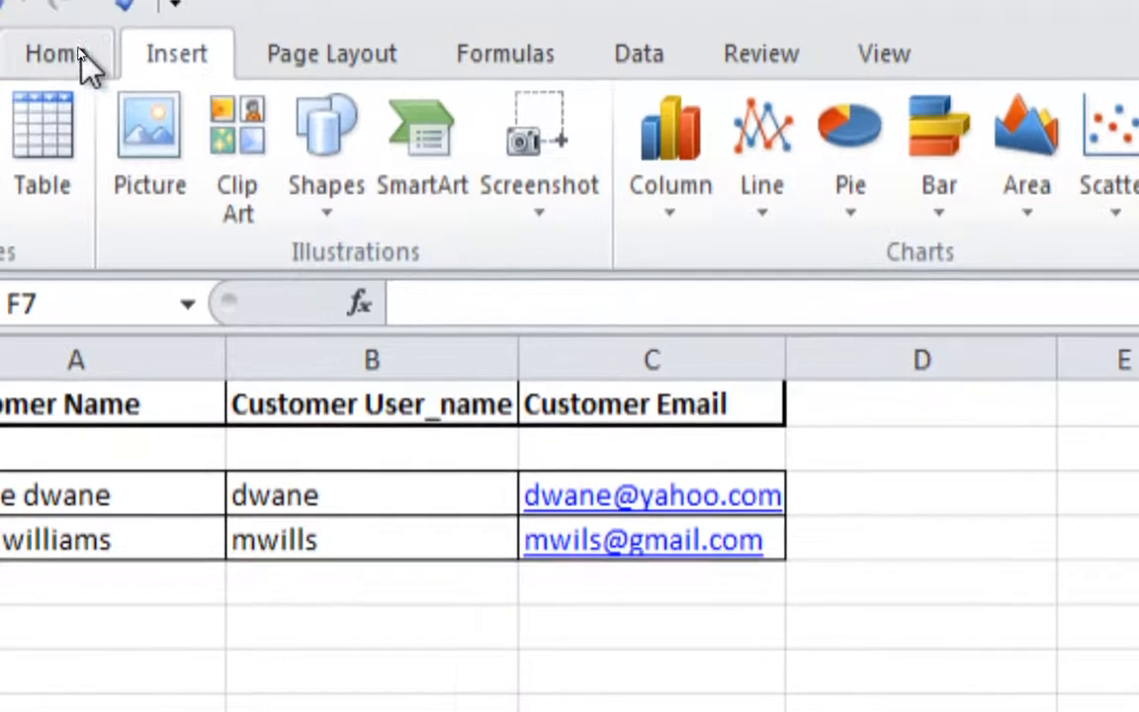
left_click(76, 59)
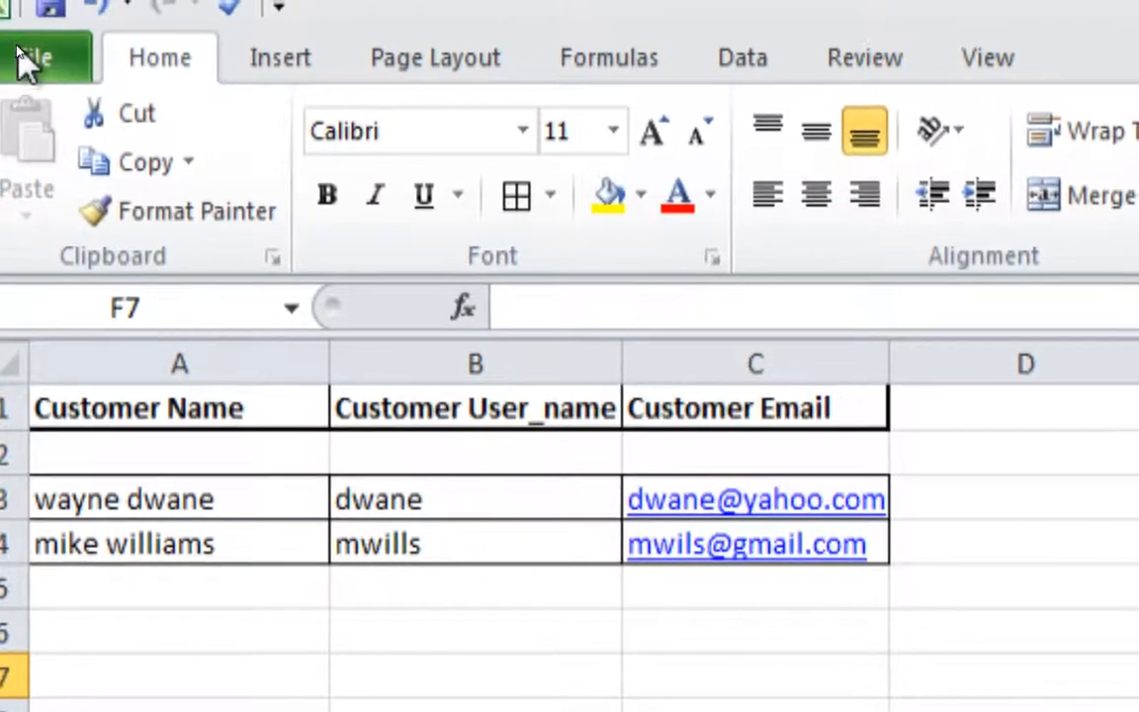
left_click(24, 62)
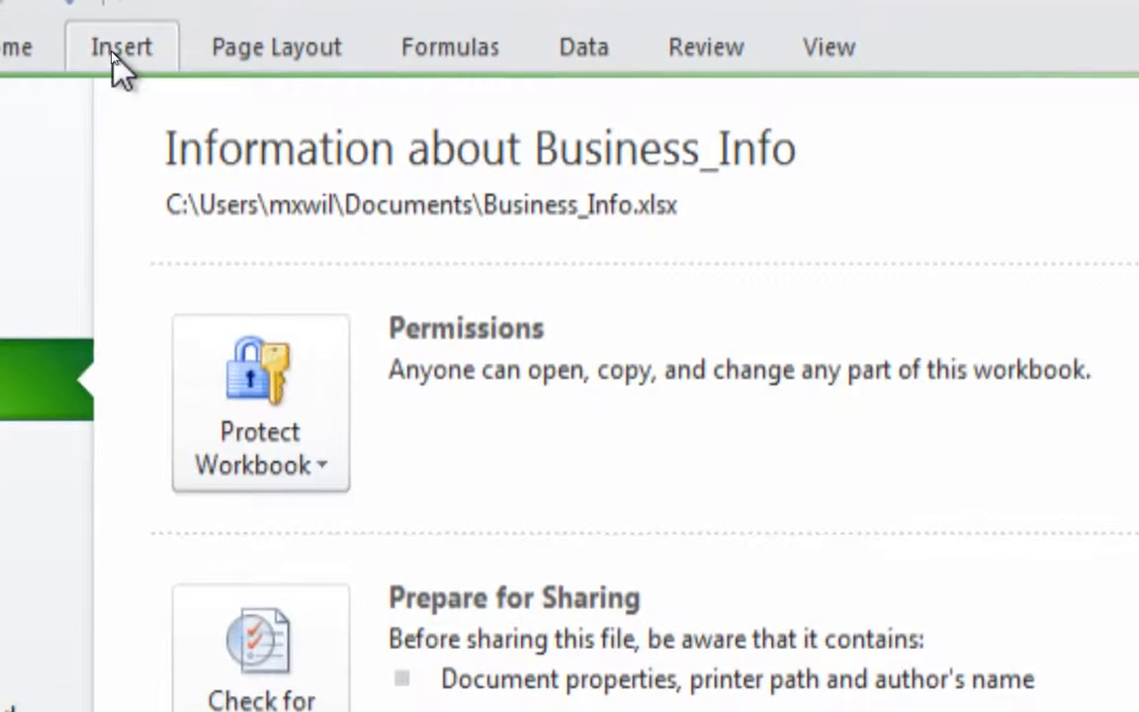
- Leave the Business_Info Info page and return to the sheet on the Insert tab
left_click(113, 55)
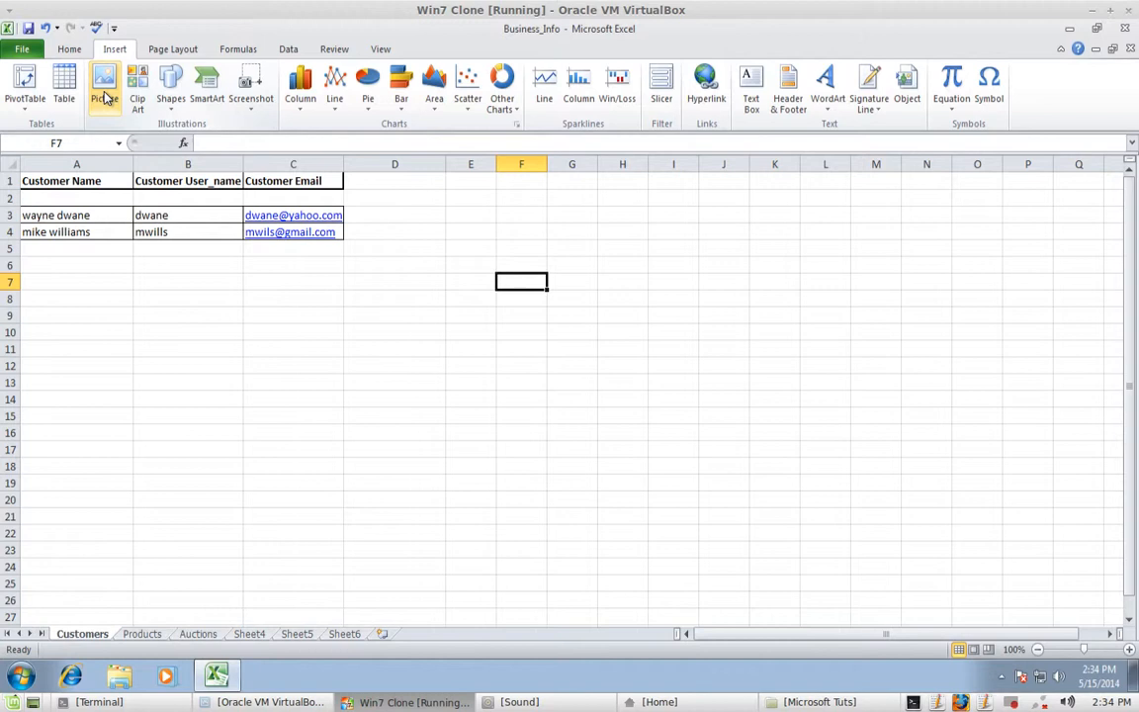
- Select the empty range D8:I14 below the Customers table
key("alt")
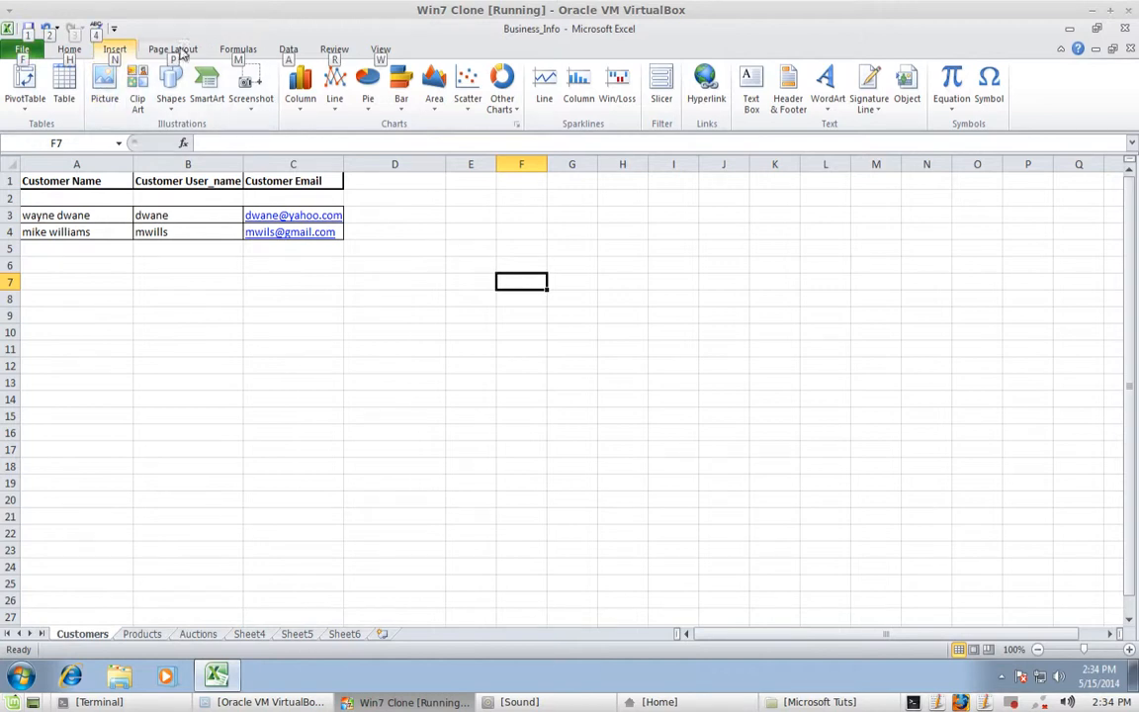
left_click(535, 362)
left_click(325, 319)
left_click(115, 368)
left_click(168, 348)
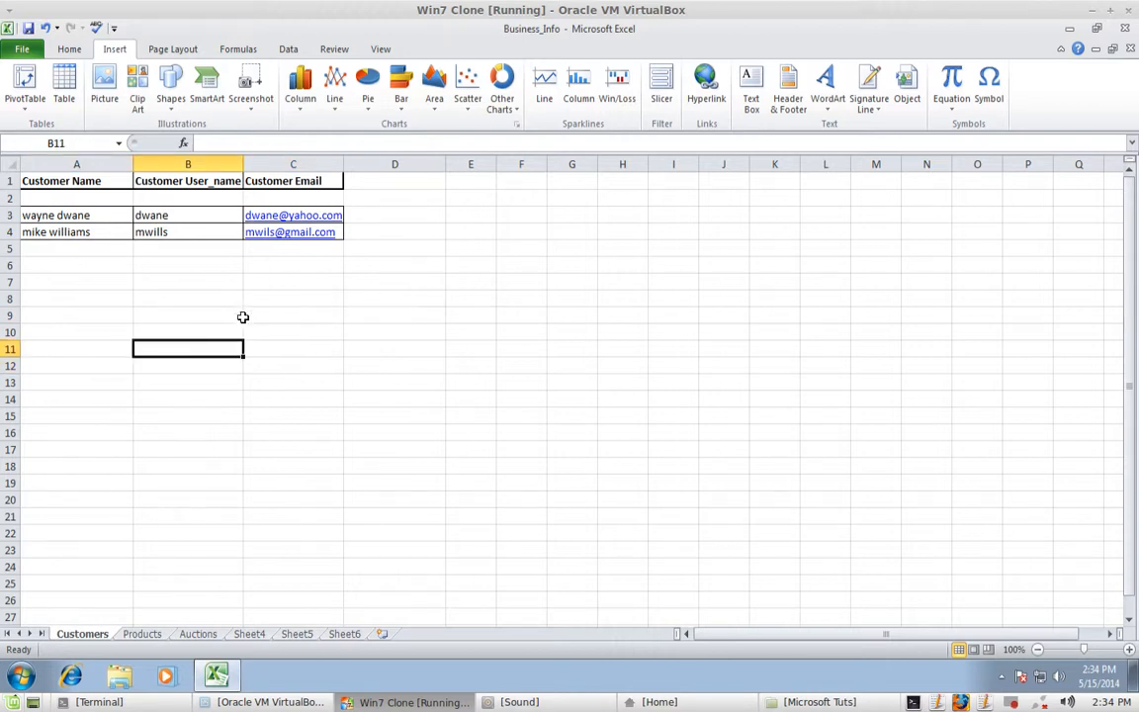
left_click(421, 303)
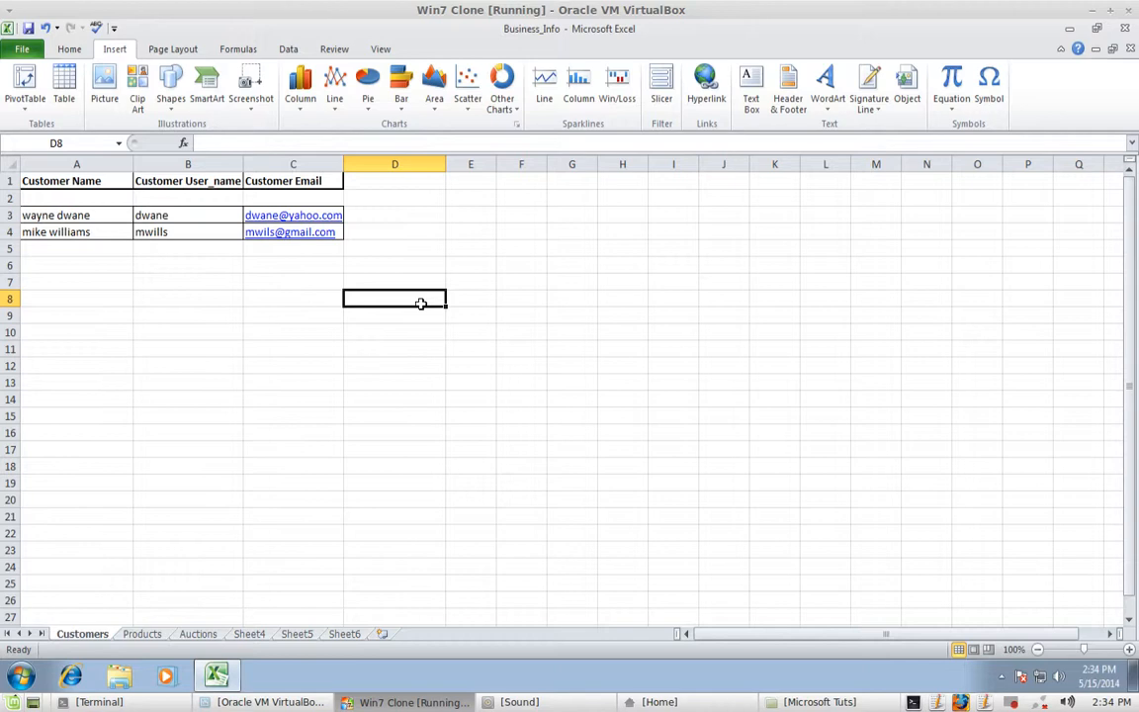
left_click_drag(420, 303, 673, 445)
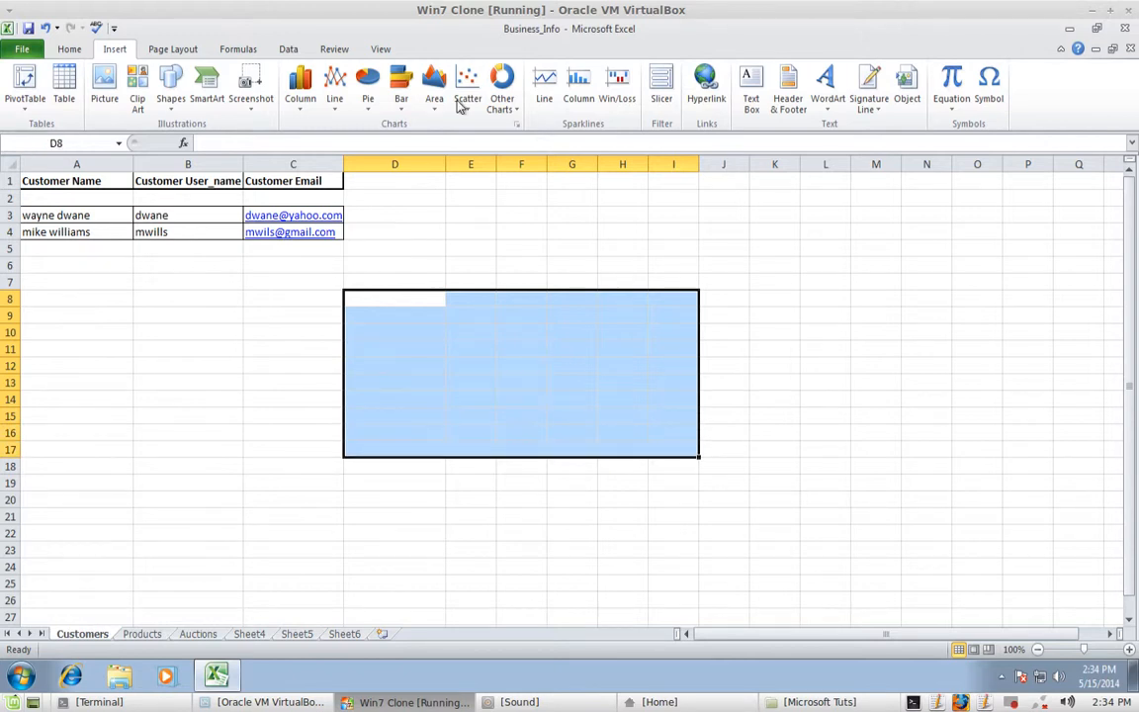
- Insert the space_ship picture from the Pictures library
left_click(106, 99)
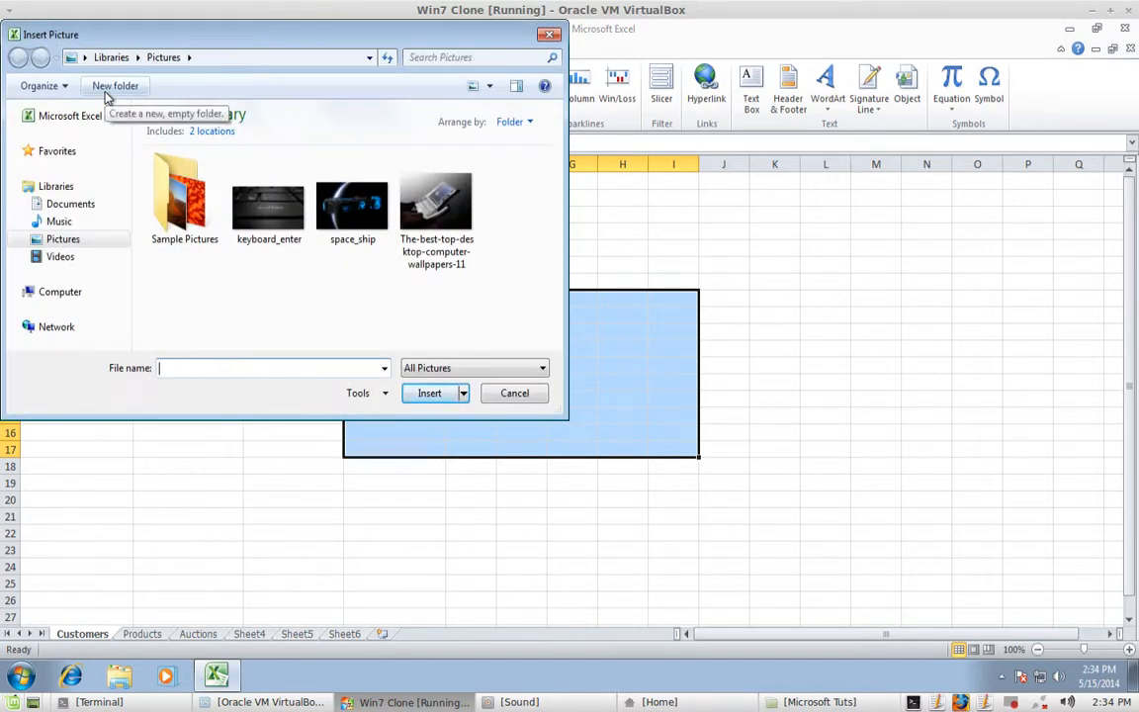
left_click(71, 205)
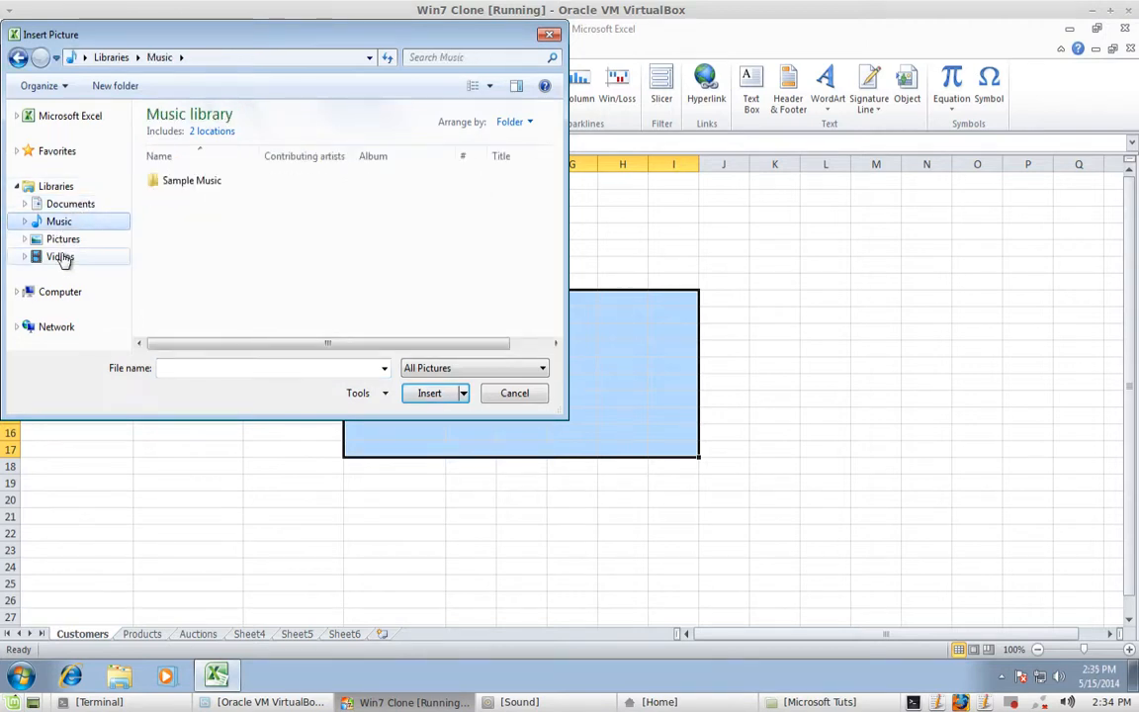
left_click(60, 256)
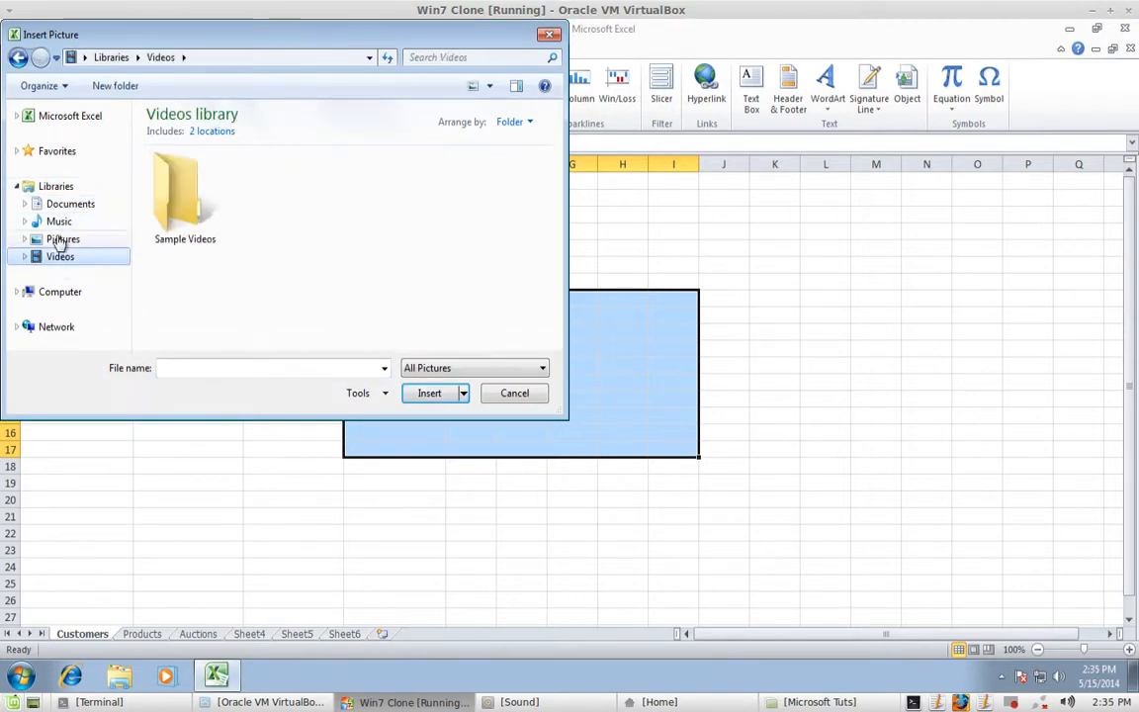
left_click(59, 240)
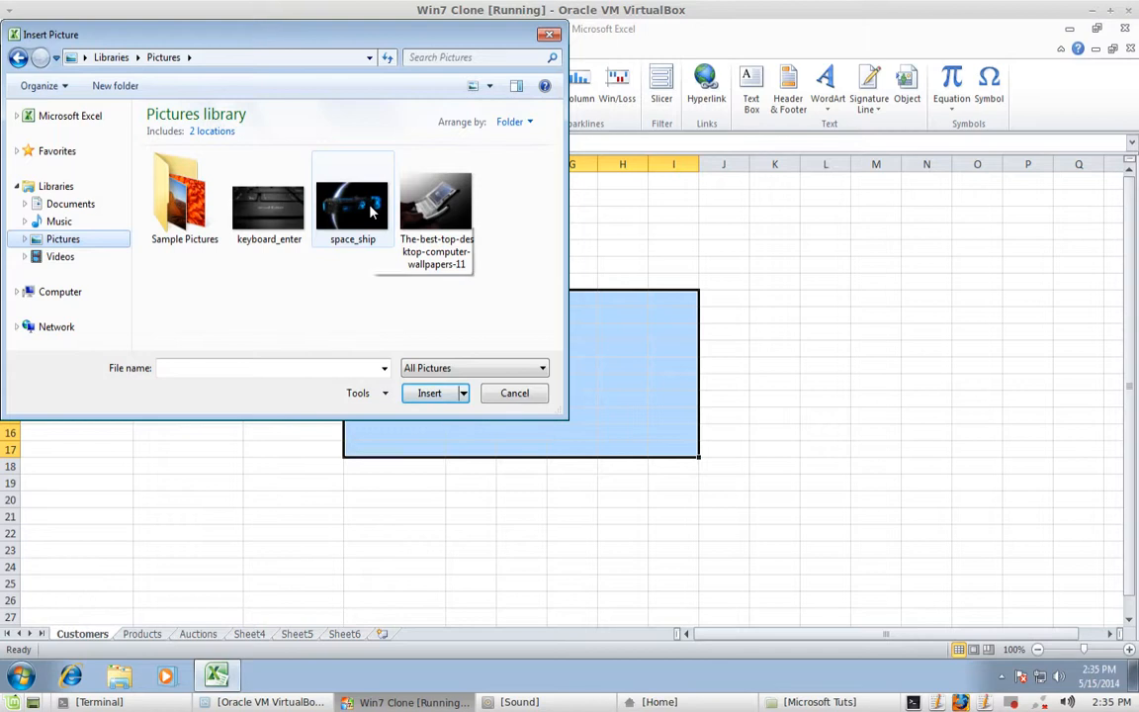
left_click(367, 210)
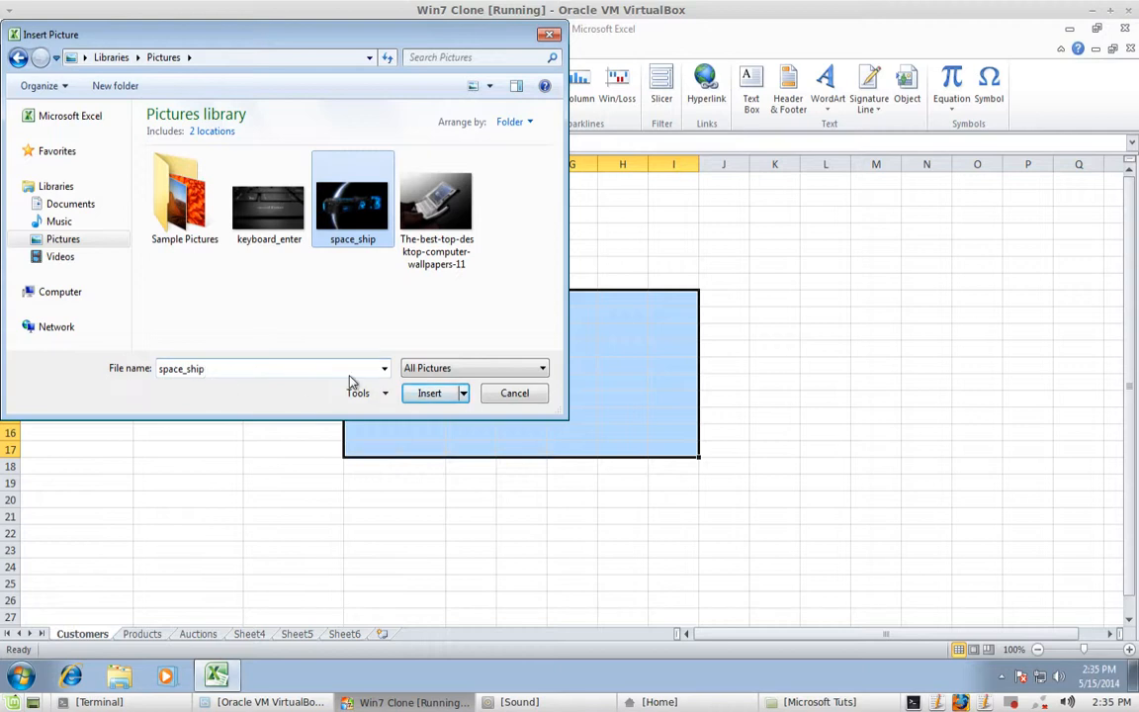
left_click(429, 395)
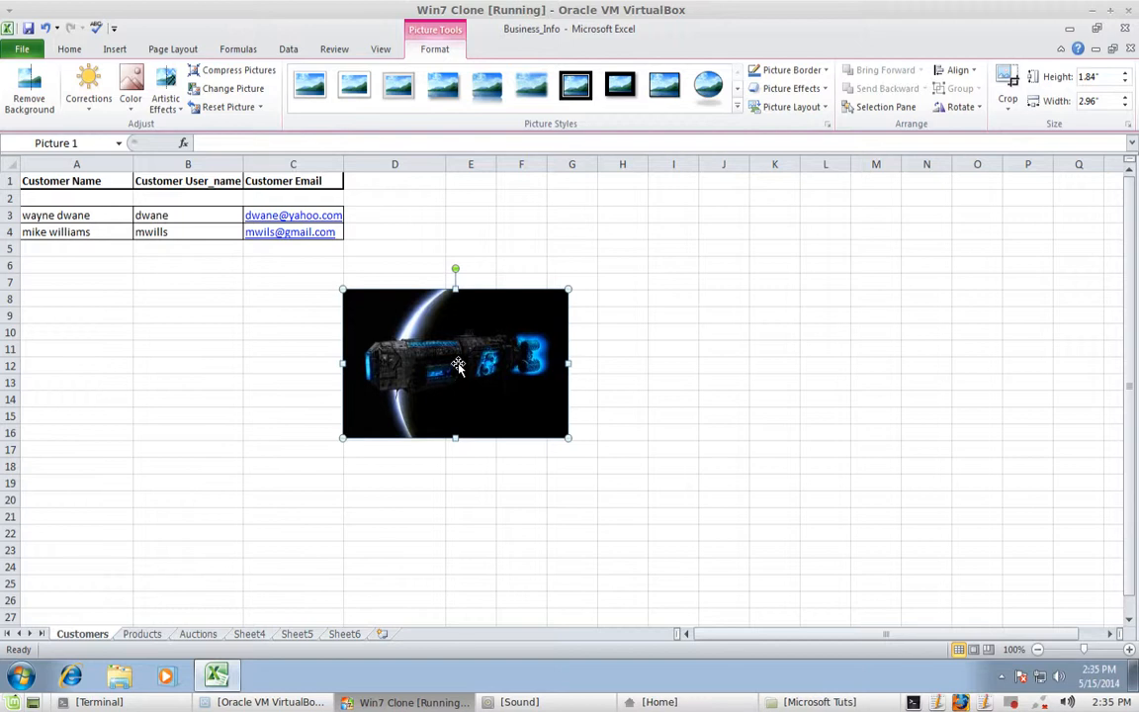
- Move the space_ship picture down-left, stretch it taller to row 20 and wider to column G
left_click_drag(458, 364, 427, 395)
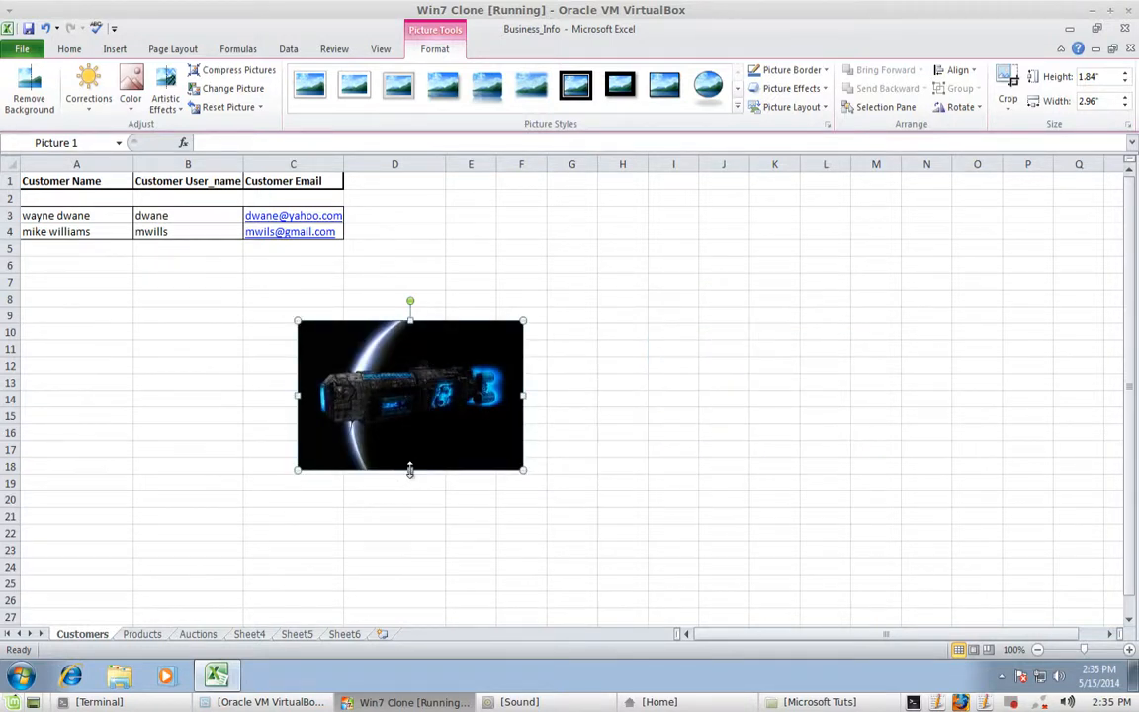
mouse_move(408, 473)
left_mouse_down()
mouse_move(409, 519)
mouse_move(409, 495)
left_mouse_up()
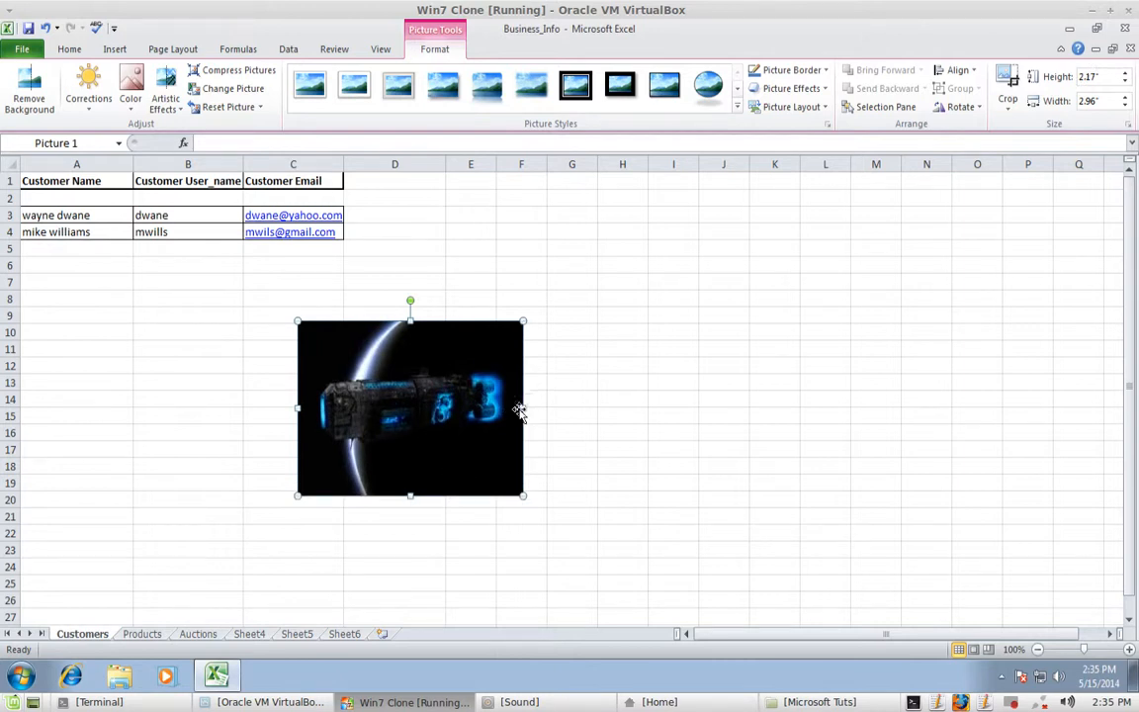
left_click_drag(525, 406, 608, 407)
left_click(194, 408)
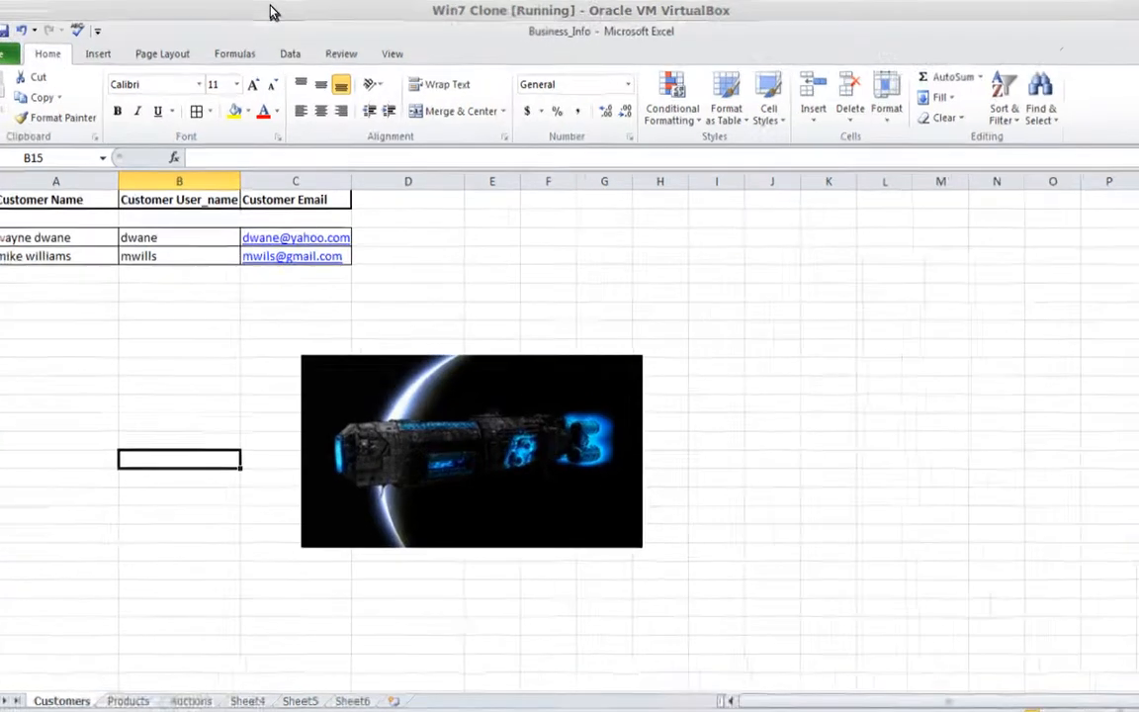
- Save Business_Info and close Excel, returning to the desktop
key("alt")
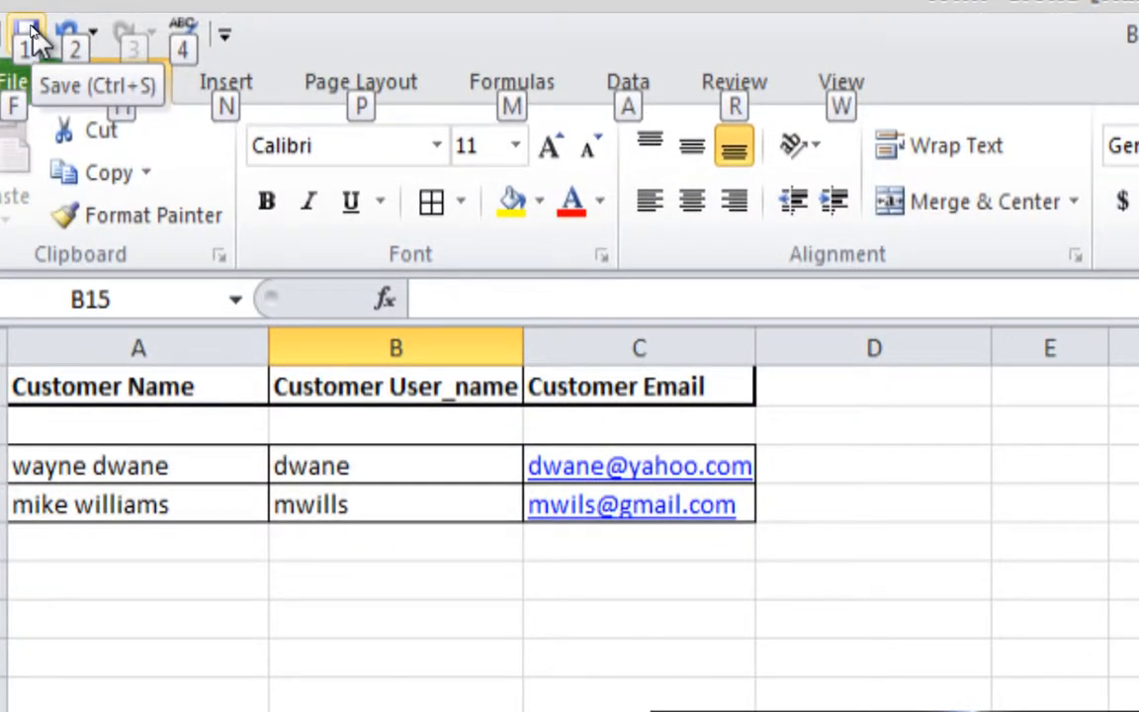
left_click(29, 33)
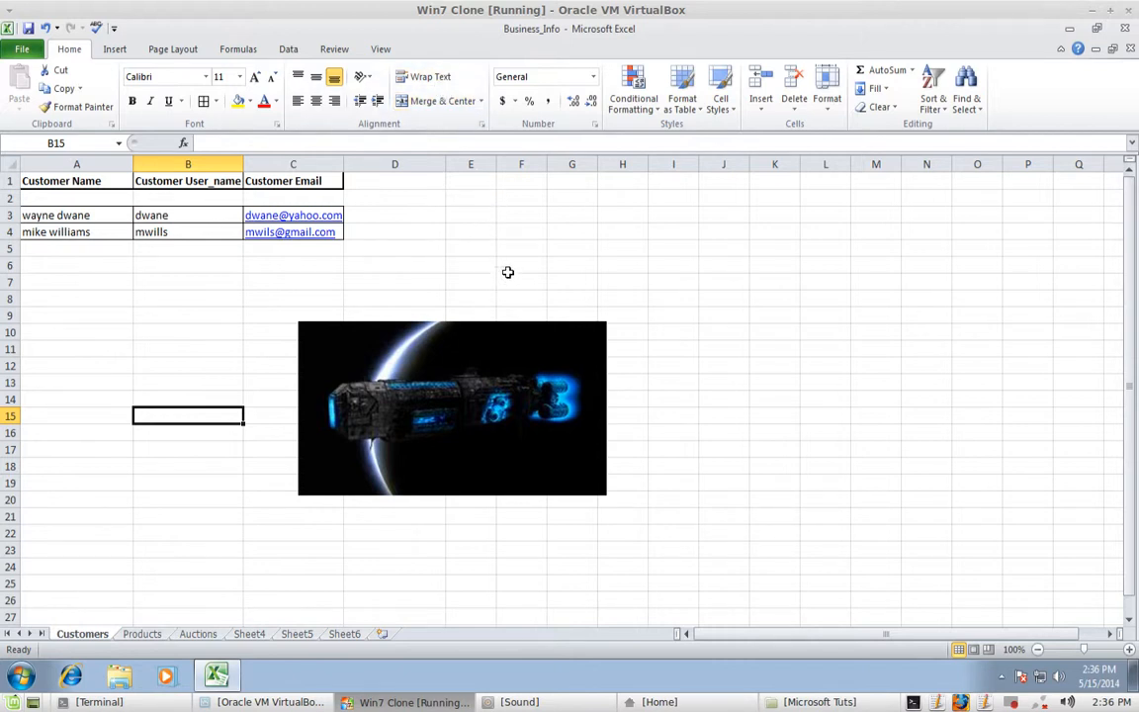
left_click(1128, 30)
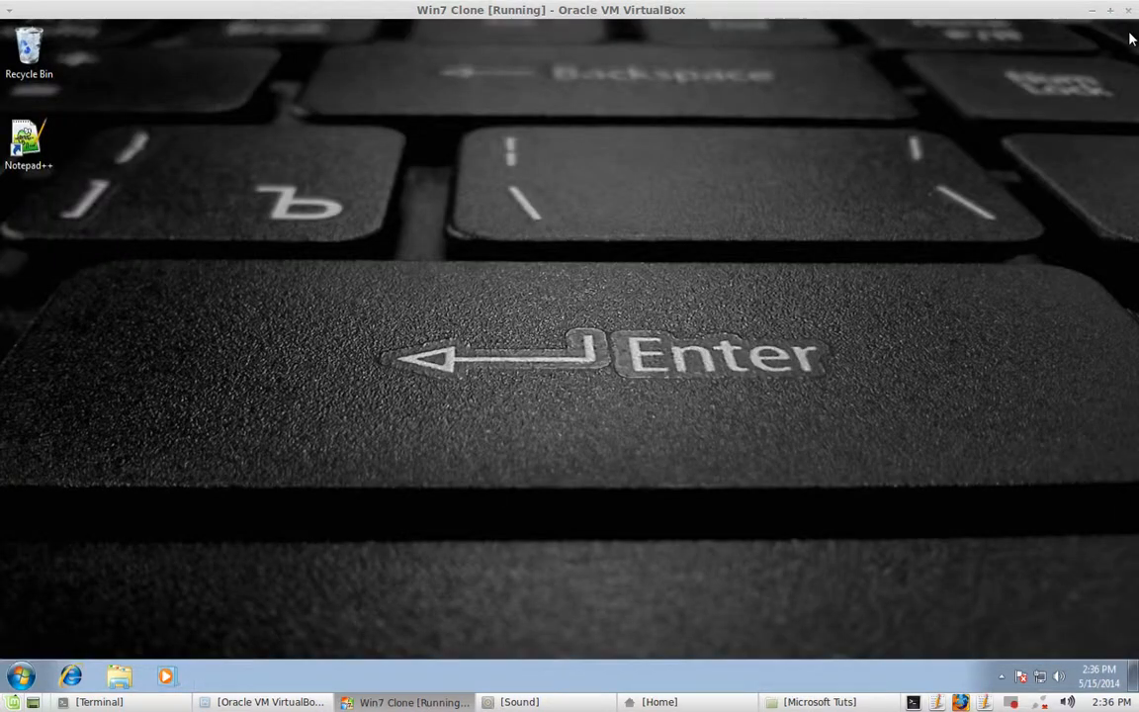